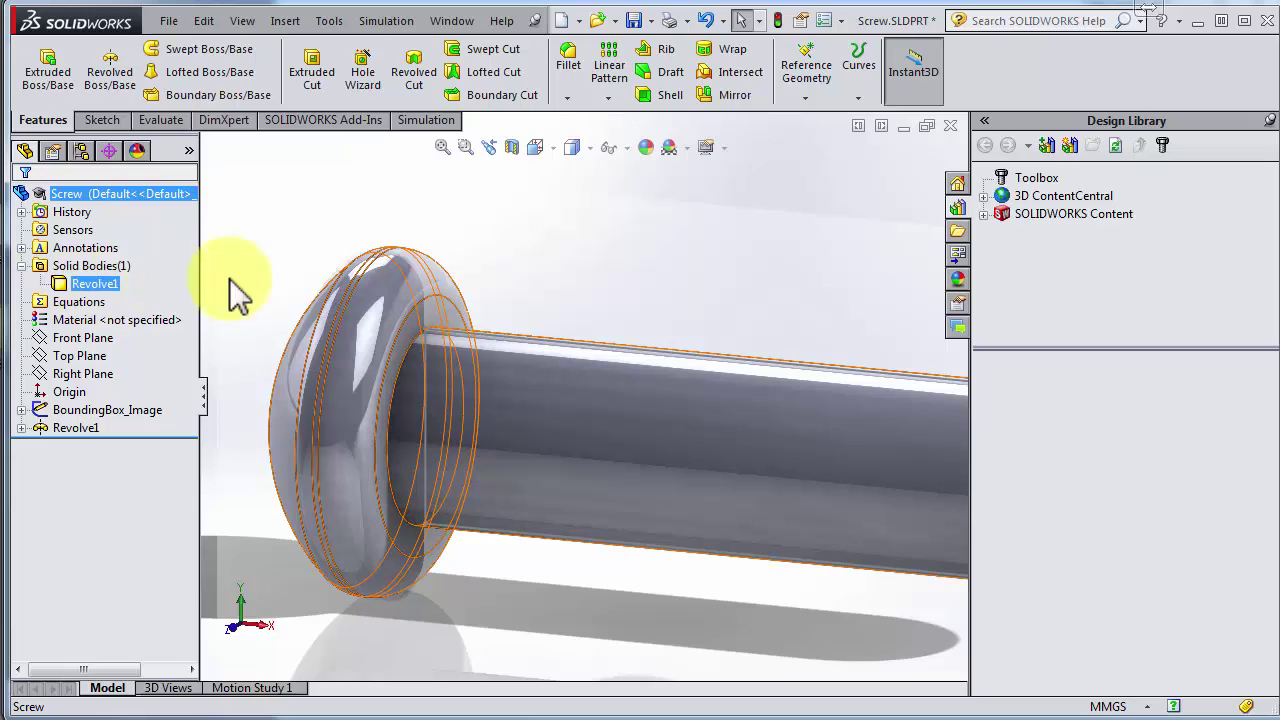
Split the screw into separate head and shank bodies using the head's flat underside as the trimming face, keeping both resulting bodies.
key("Escape")
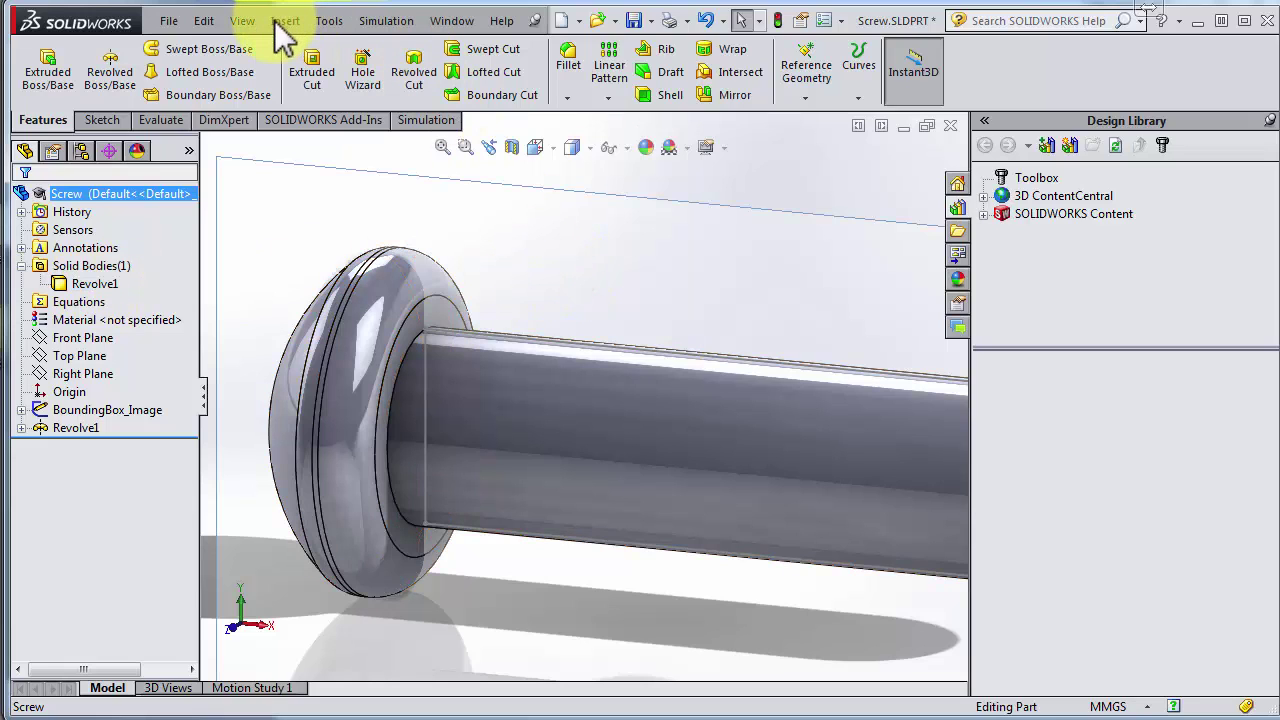
left_click(278, 22)
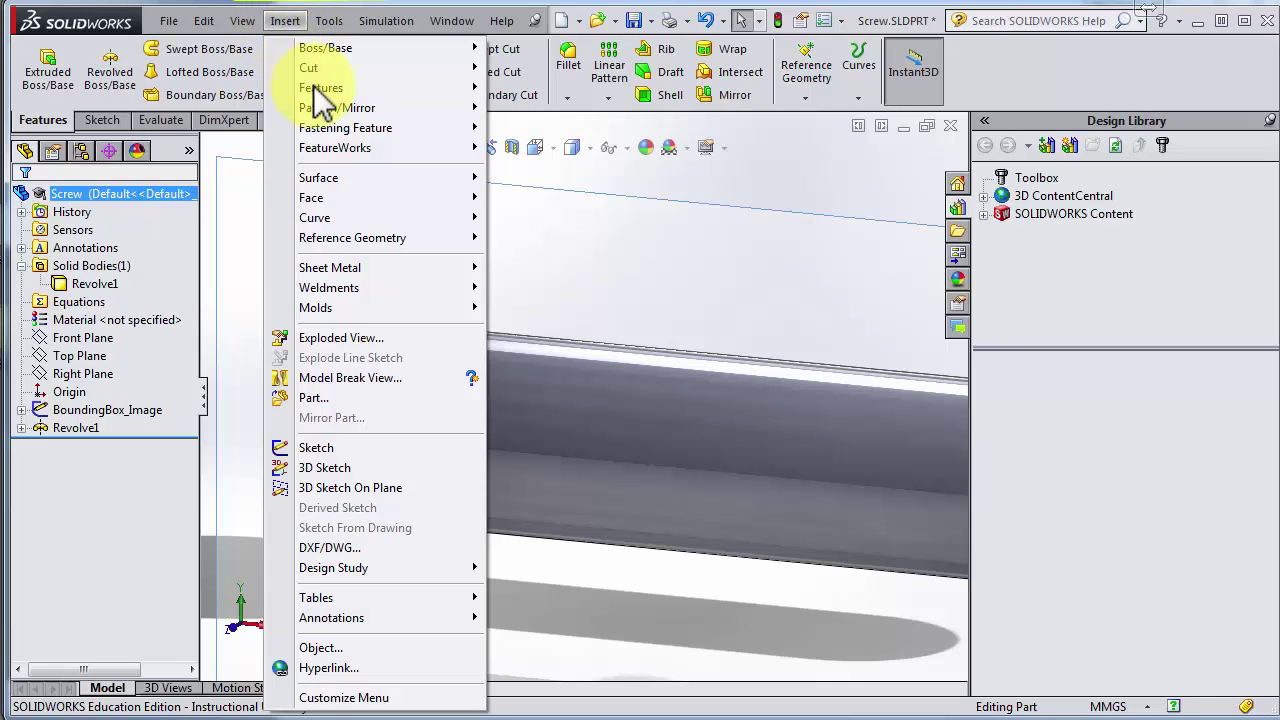
mouse_move(322, 88)
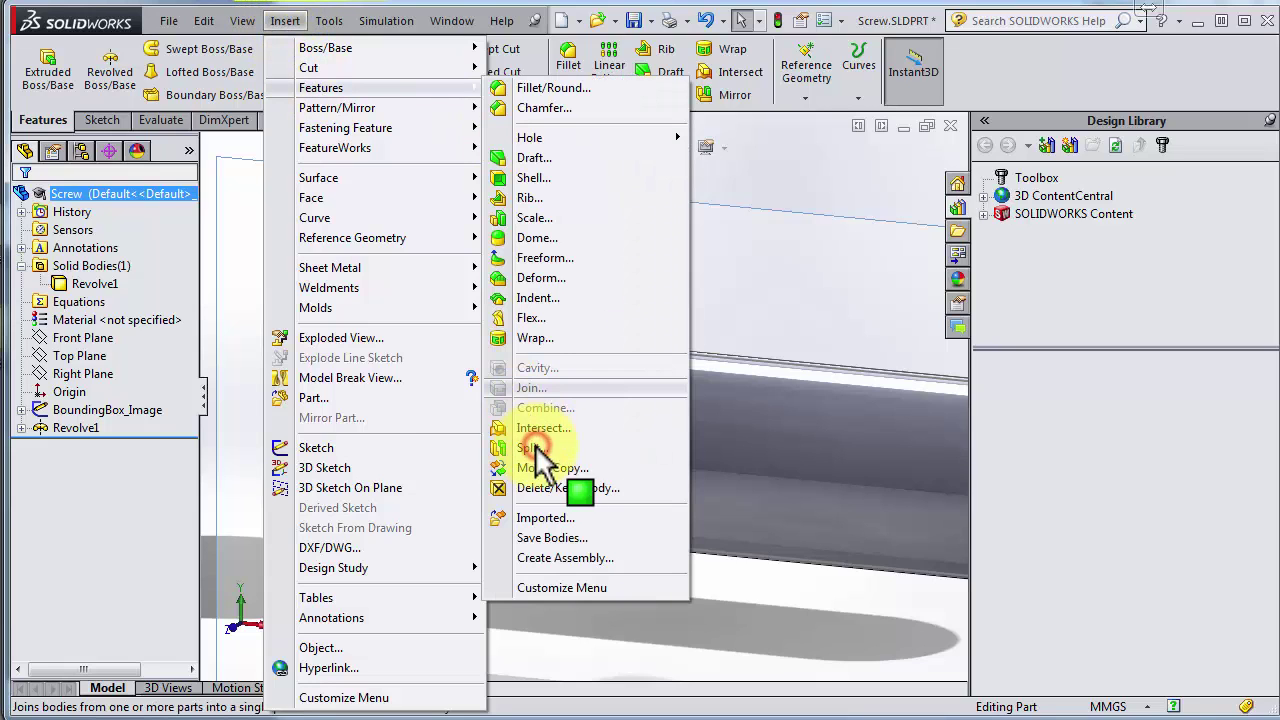
left_click(530, 448)
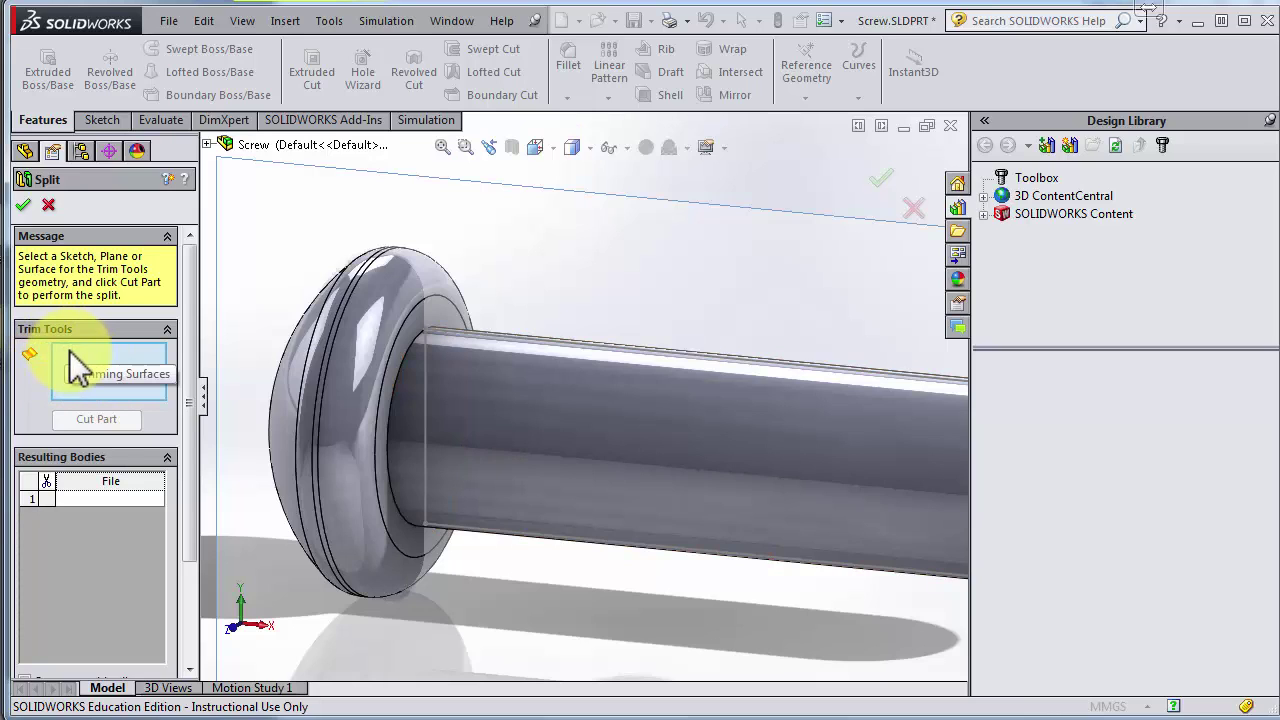
left_click(416, 343)
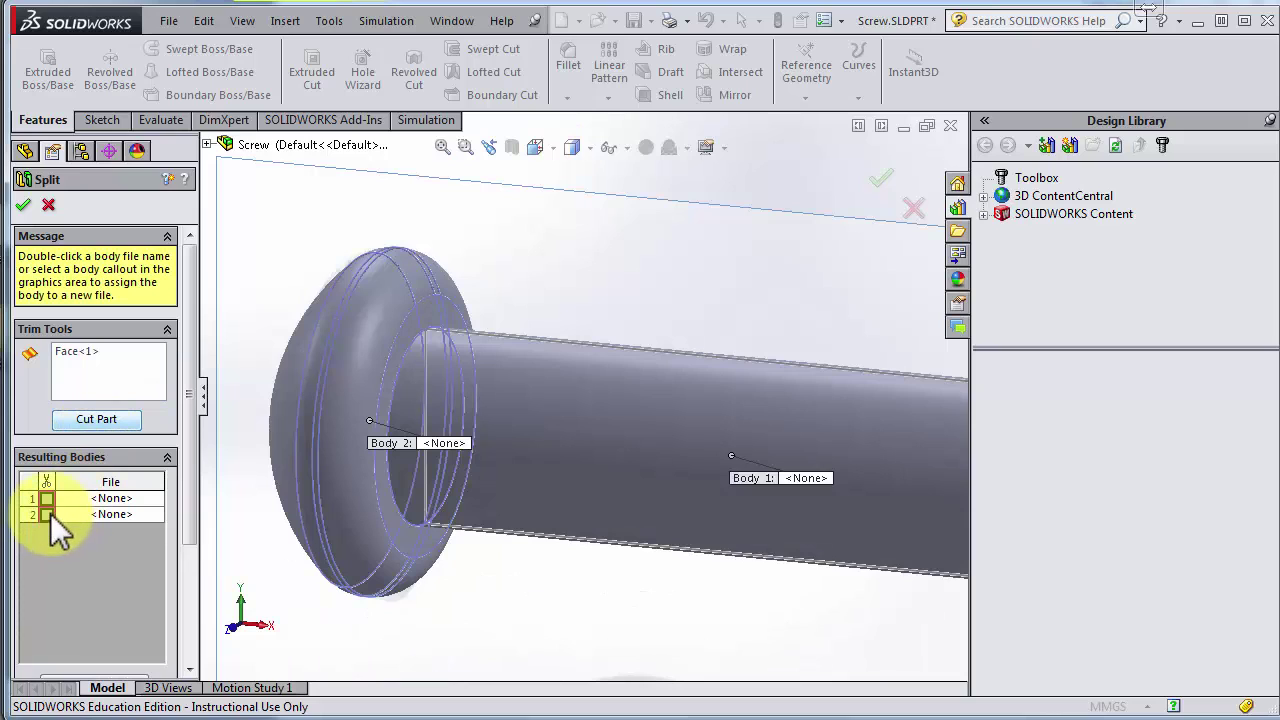
left_click(50, 500)
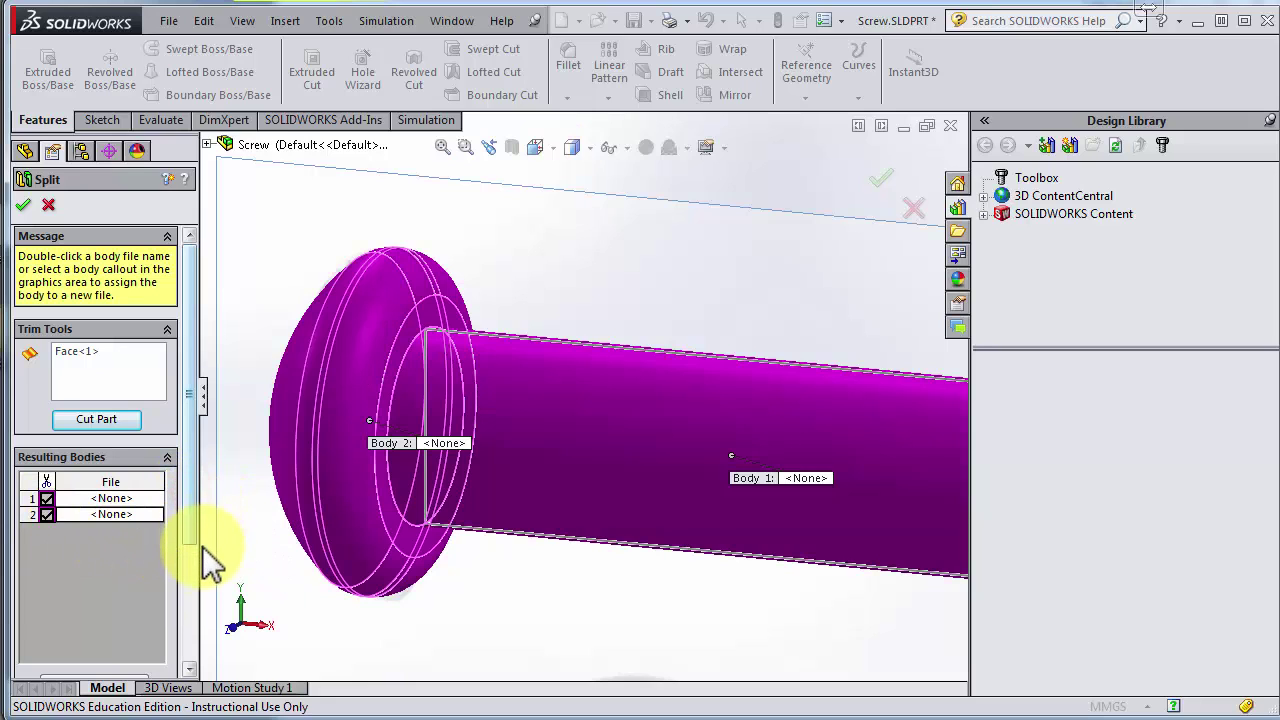
scroll(198, 625, "down", 2)
scroll(150, 600, "down", 2)
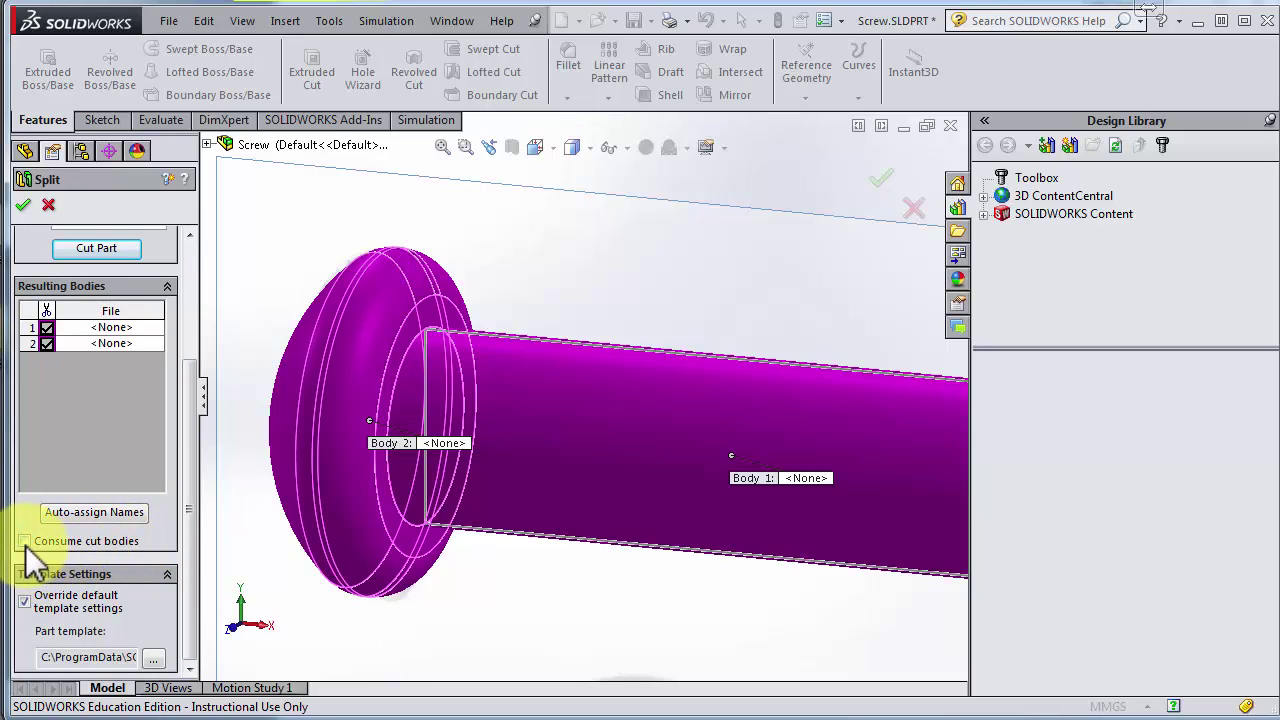
left_click(186, 434)
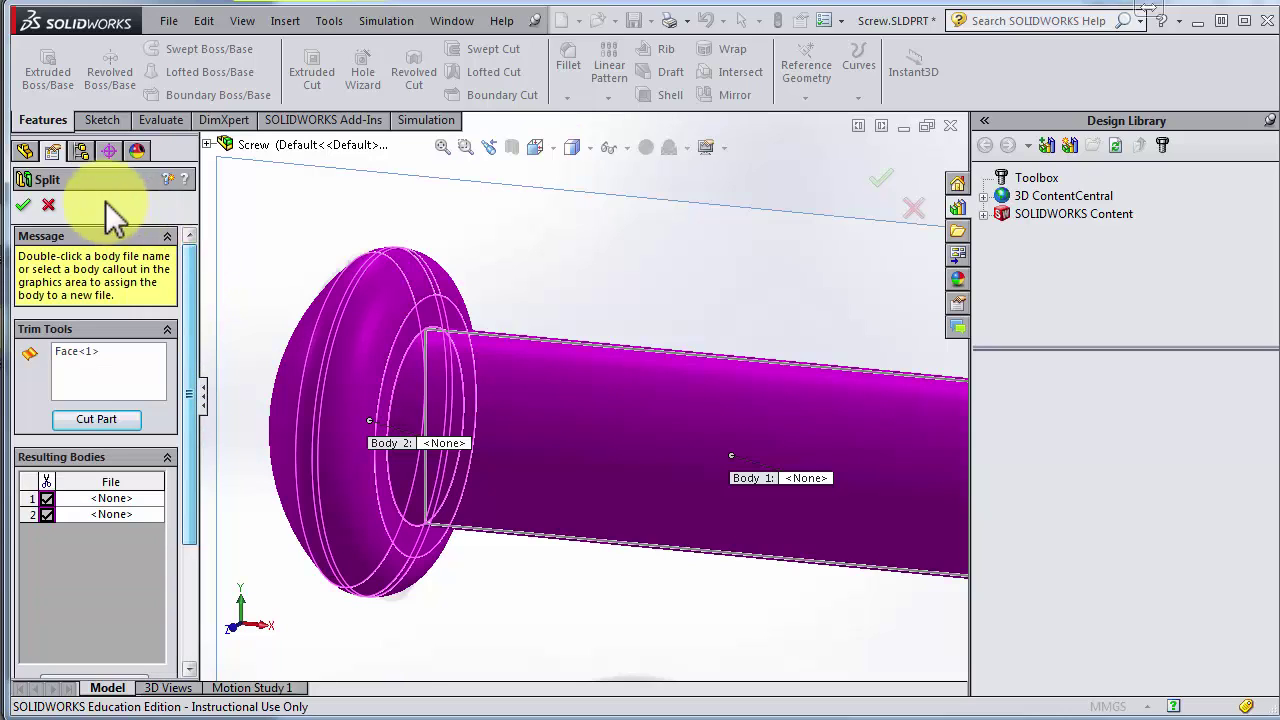
scroll(109, 214, "up", 3)
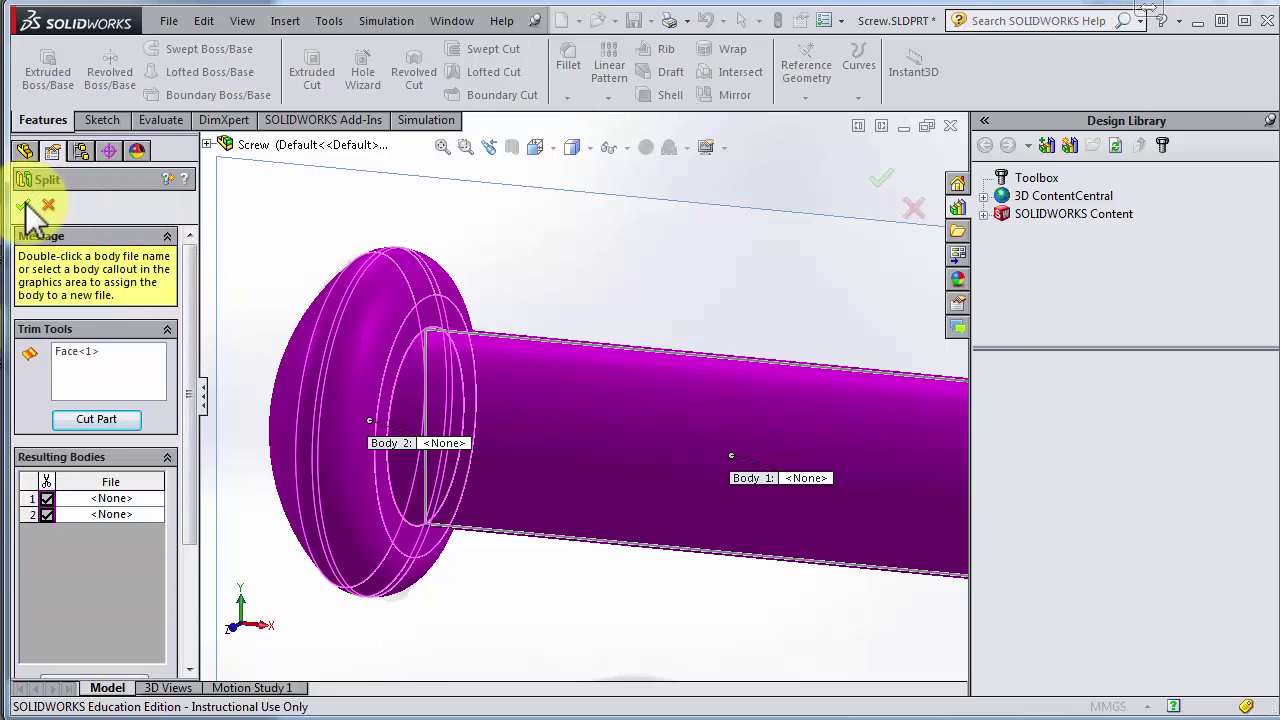
left_click(24, 205)
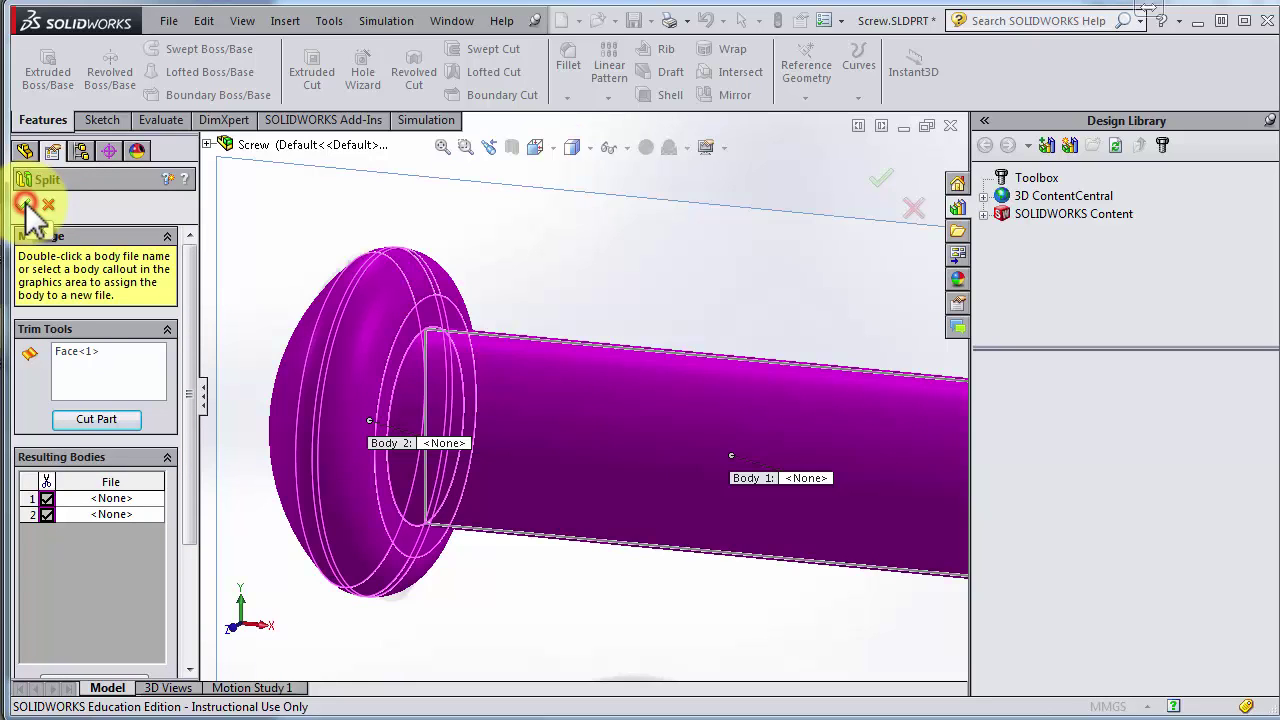
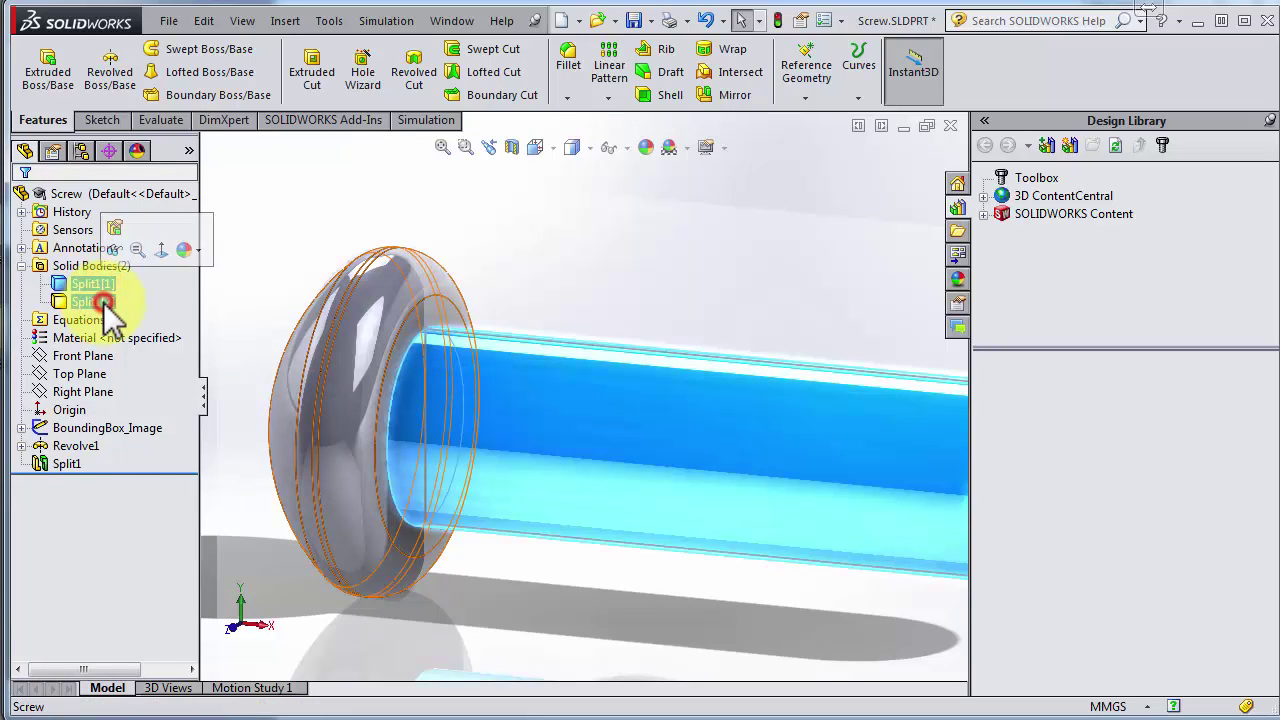
Rename the solid body of the screw's head to "Head".
left_click(103, 303)
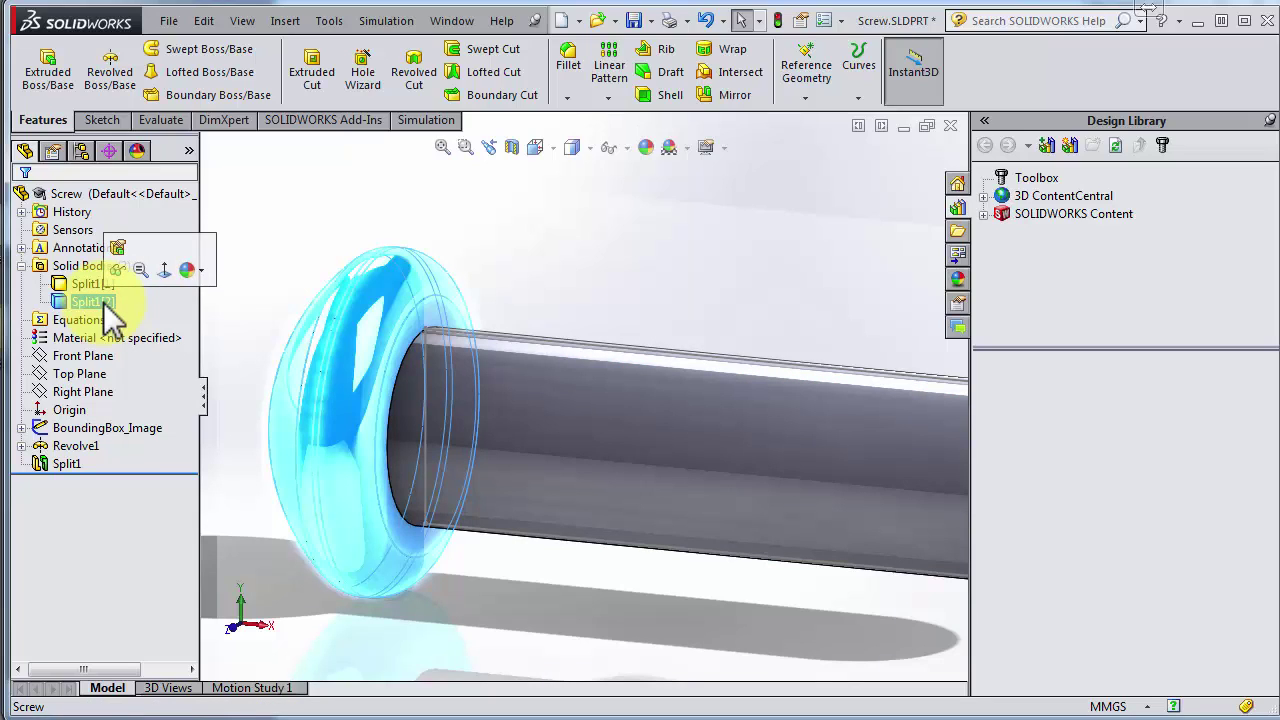
left_click(92, 301)
type("He")
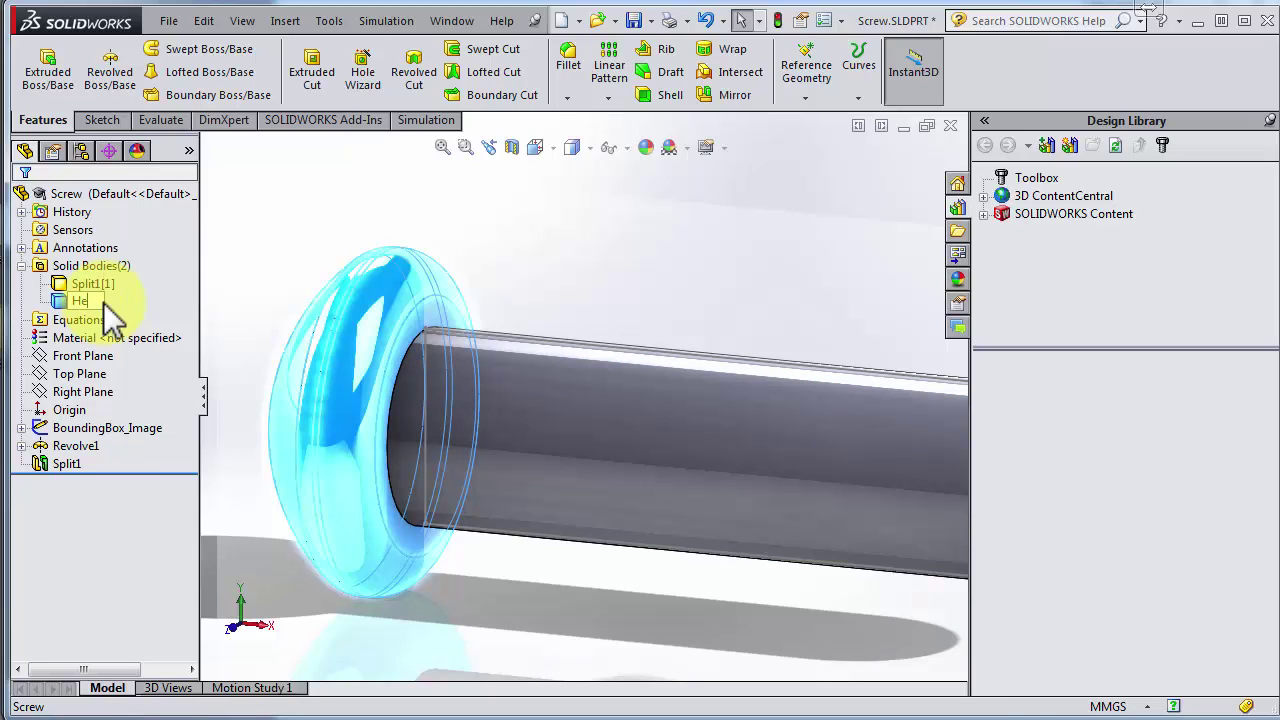
type("ad")
key("Return")
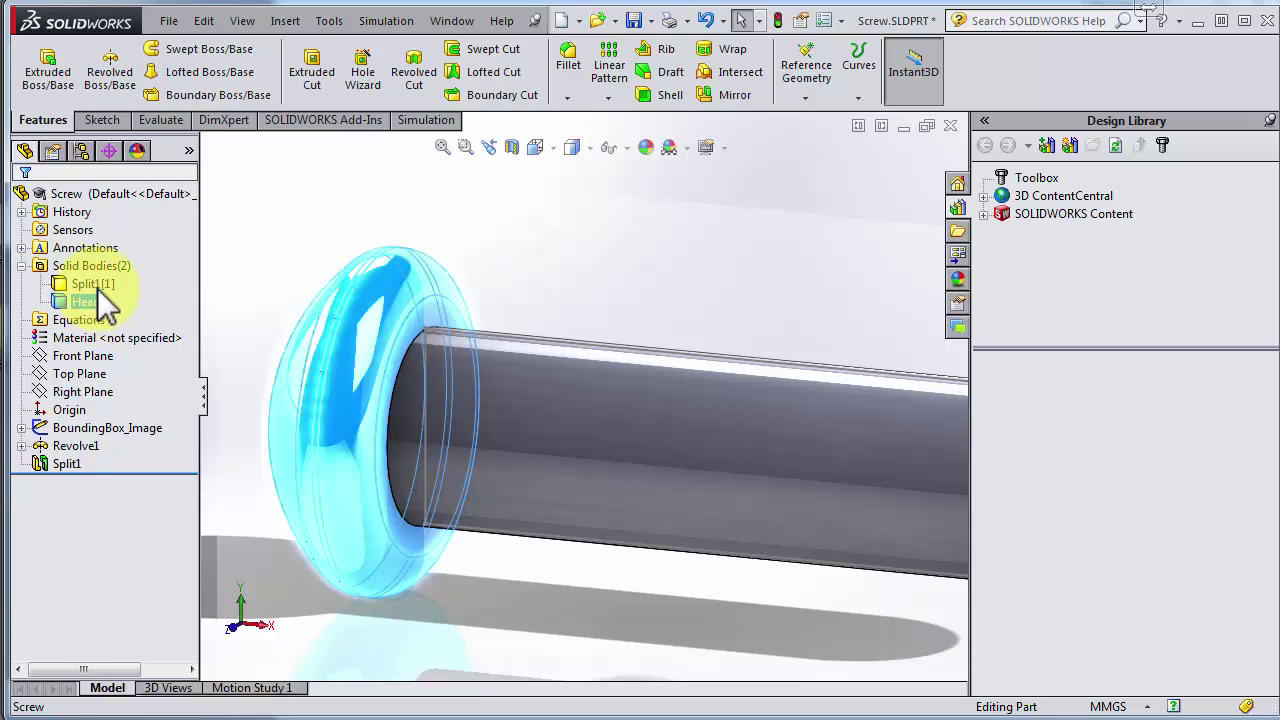
Hide the Head body and the BoundingBox_Image sketch so that only the shank is displayed.
right_click(101, 278)
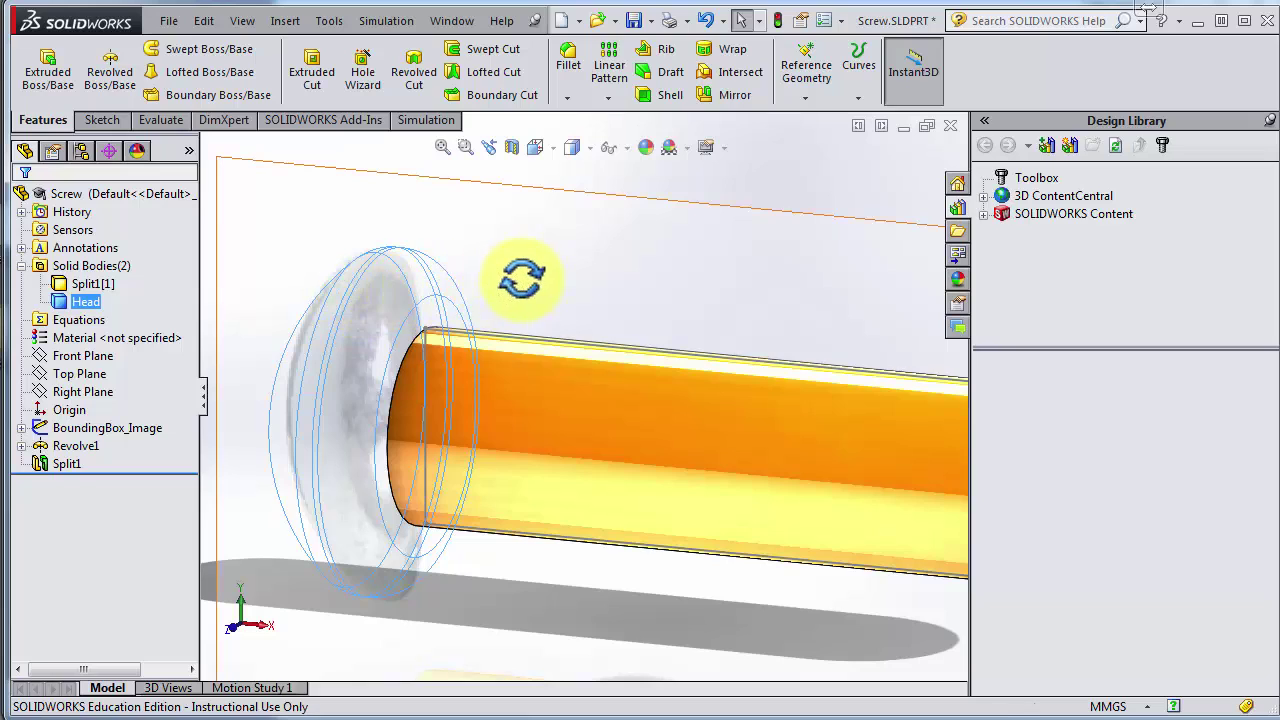
middle_click_drag(686, 298, 400, 257)
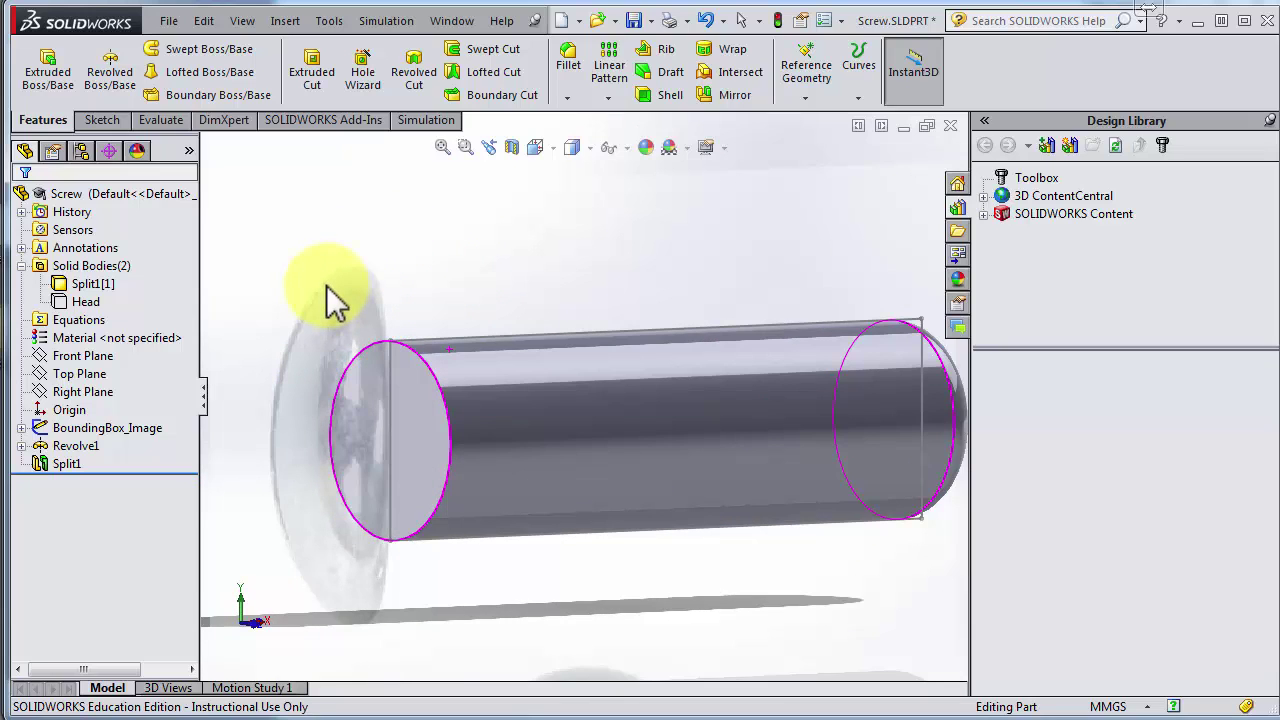
left_click(110, 430)
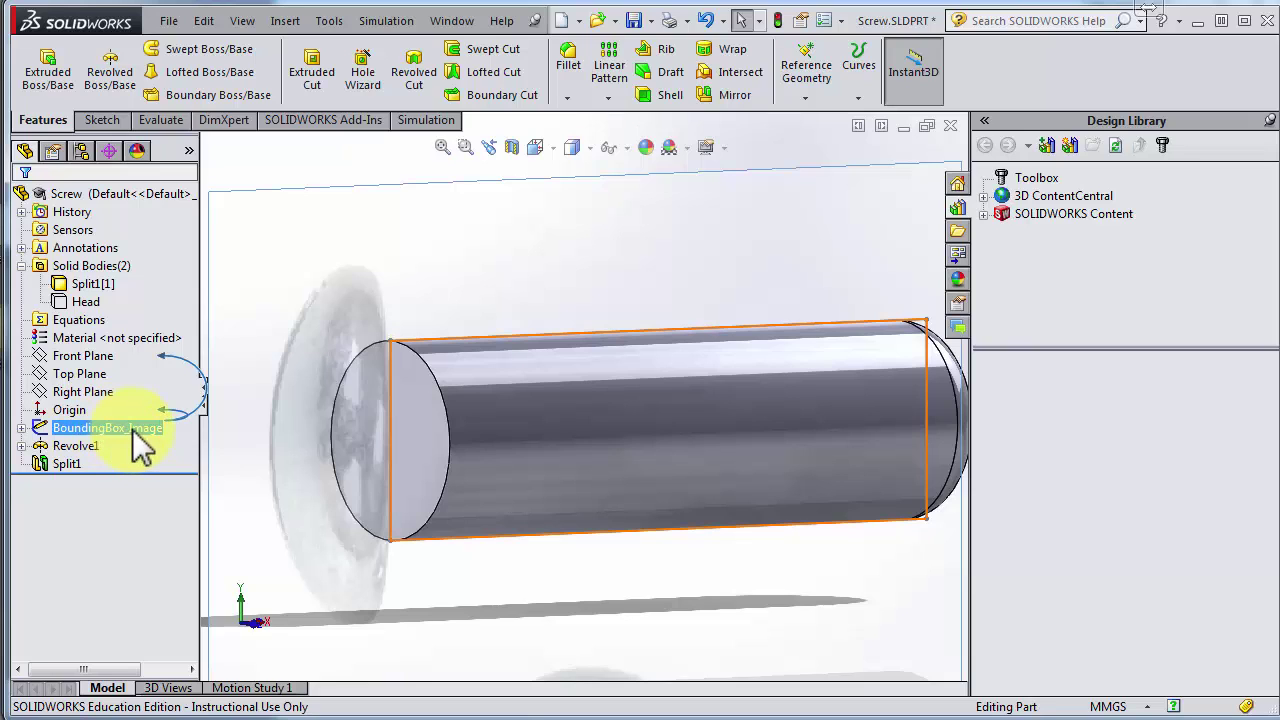
right_click(148, 420)
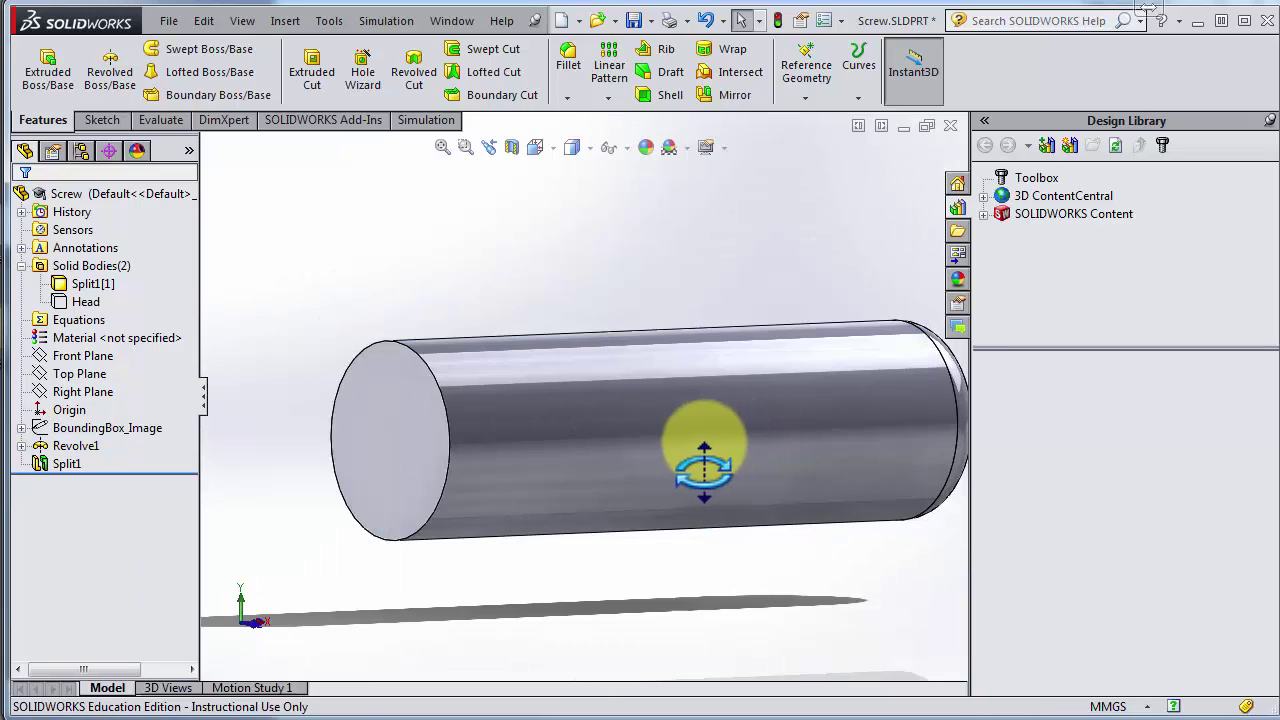
Start a new sketch on the shank's flat end face where the head was attached.
scroll(580, 437, "up", 6)
middle_click_drag(735, 455, 774, 454)
scroll(776, 452, "down", 2)
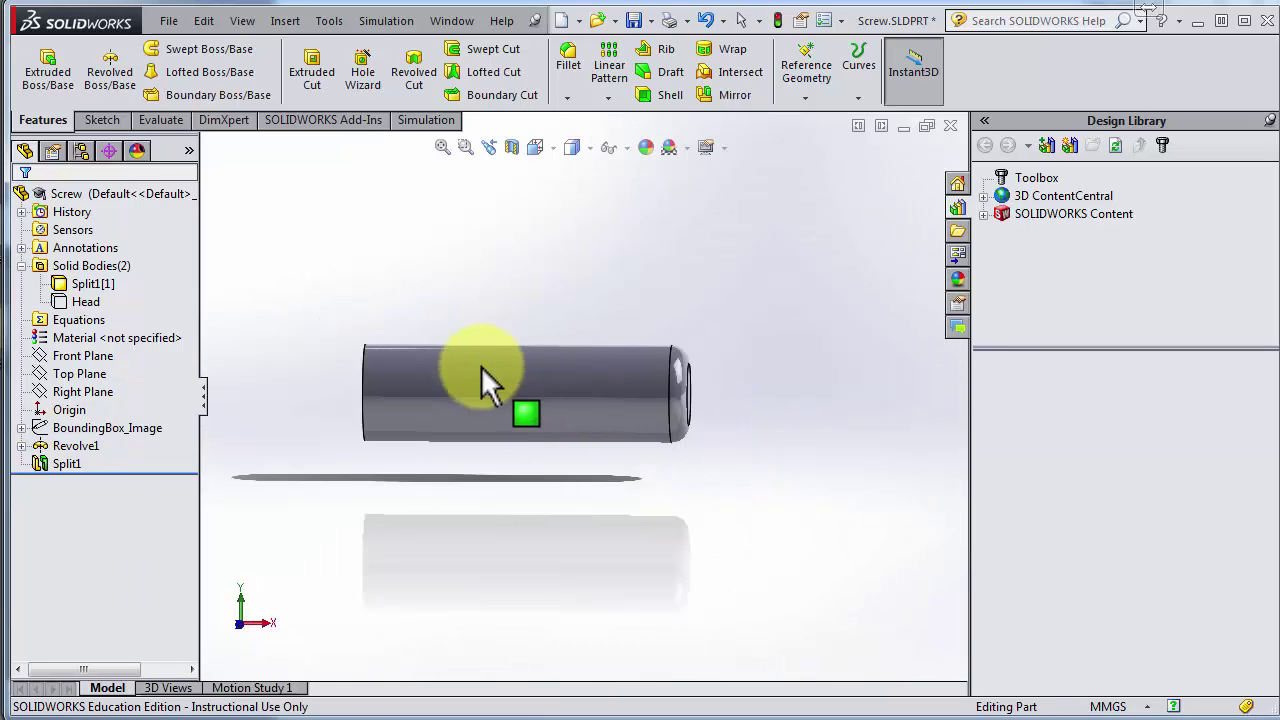
middle_click_drag(481, 366, 428, 369)
scroll(430, 310, "down", 3)
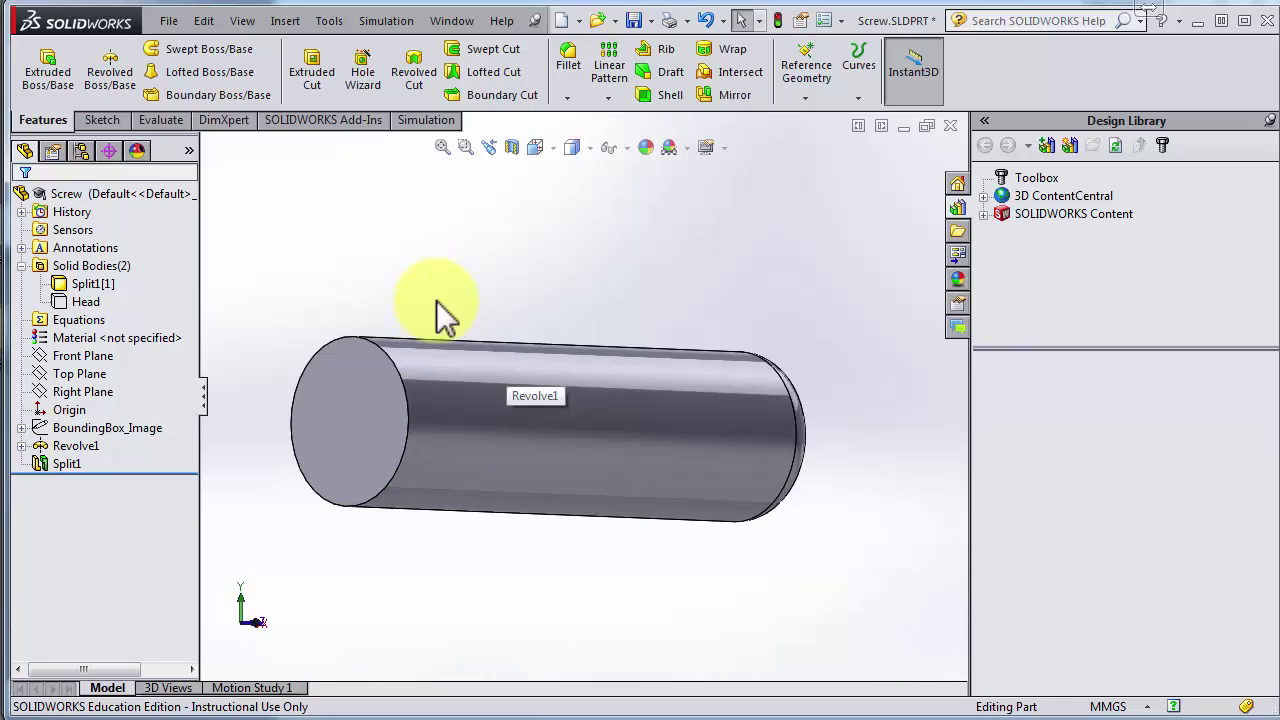
middle_click_drag(340, 414, 414, 466)
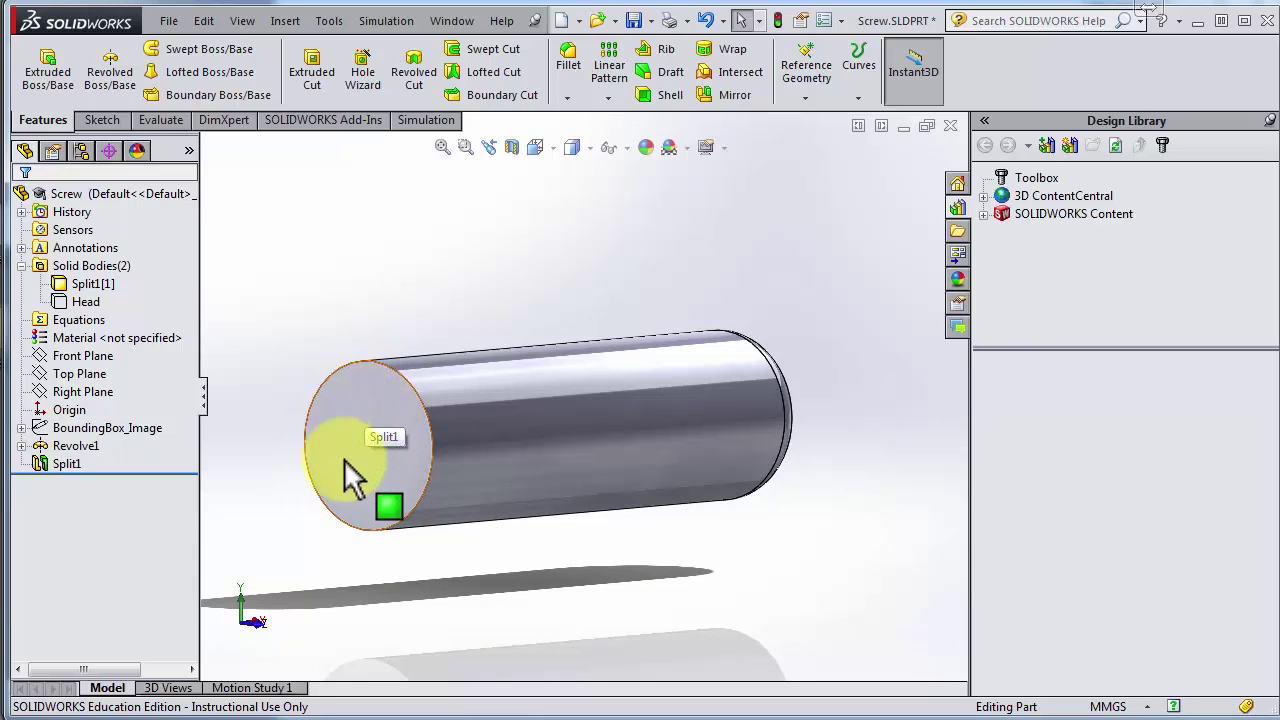
scroll(344, 459, "down", 2)
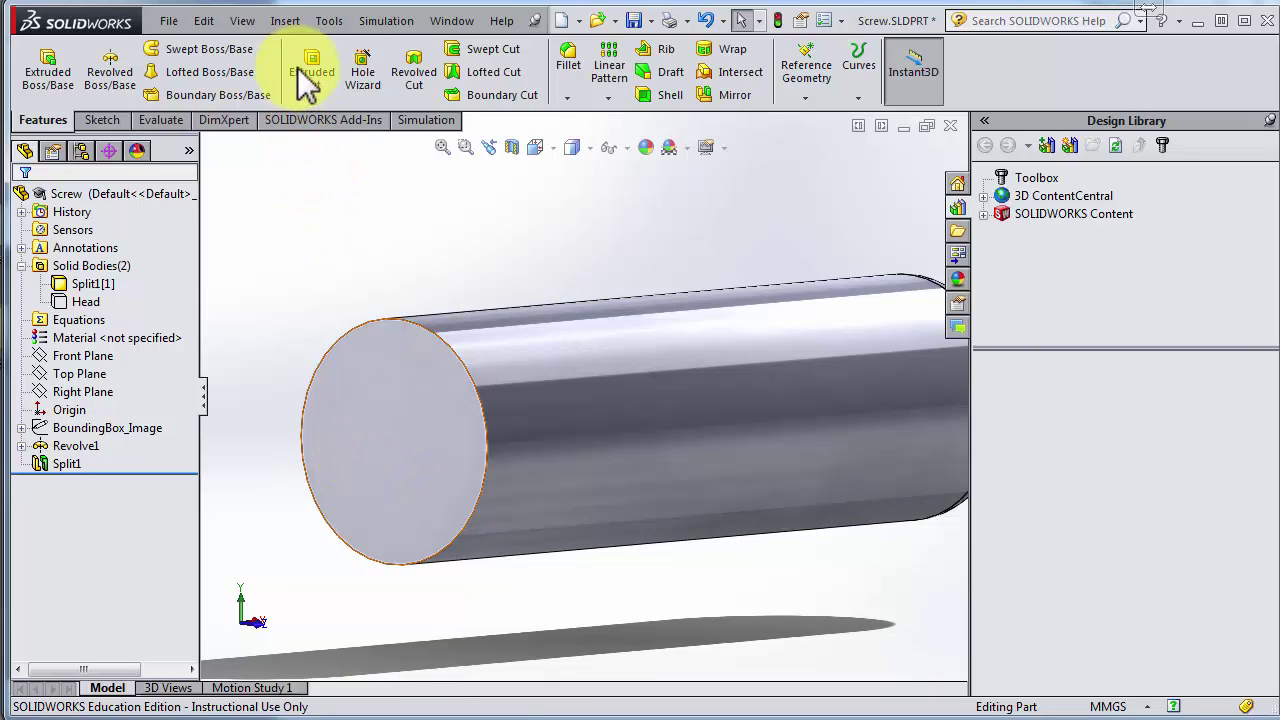
left_click(105, 121)
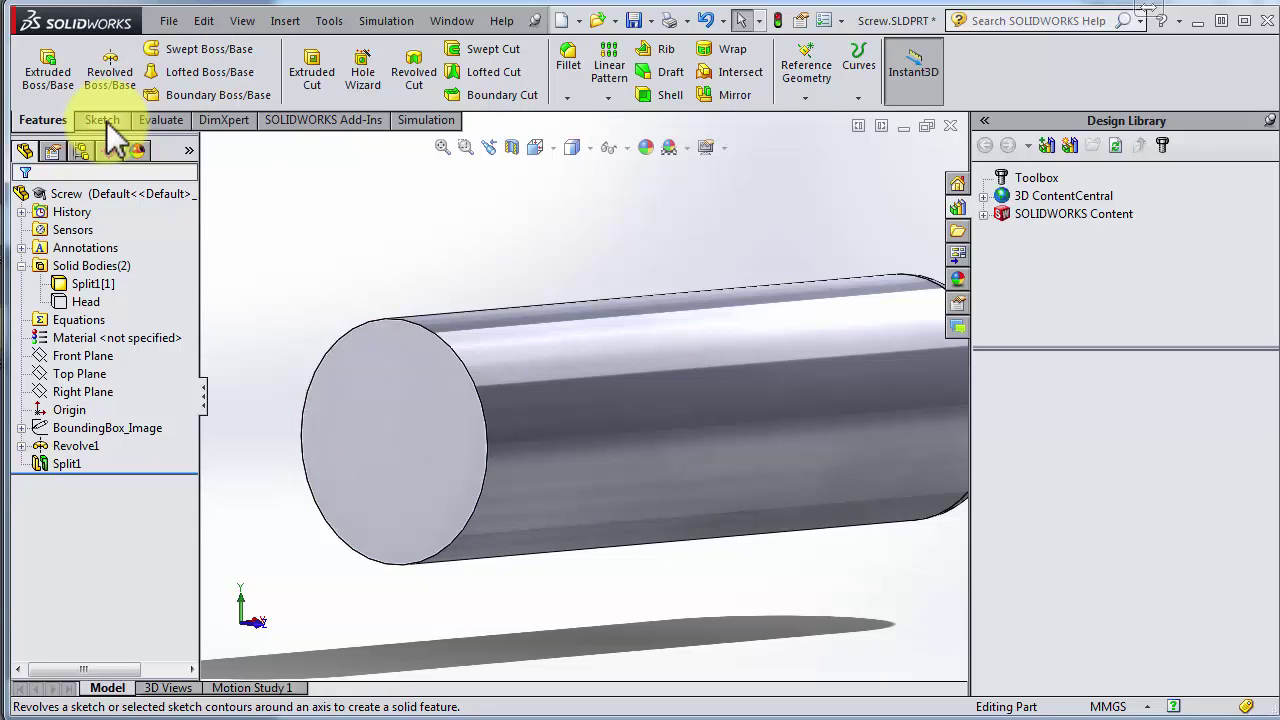
left_click(103, 120)
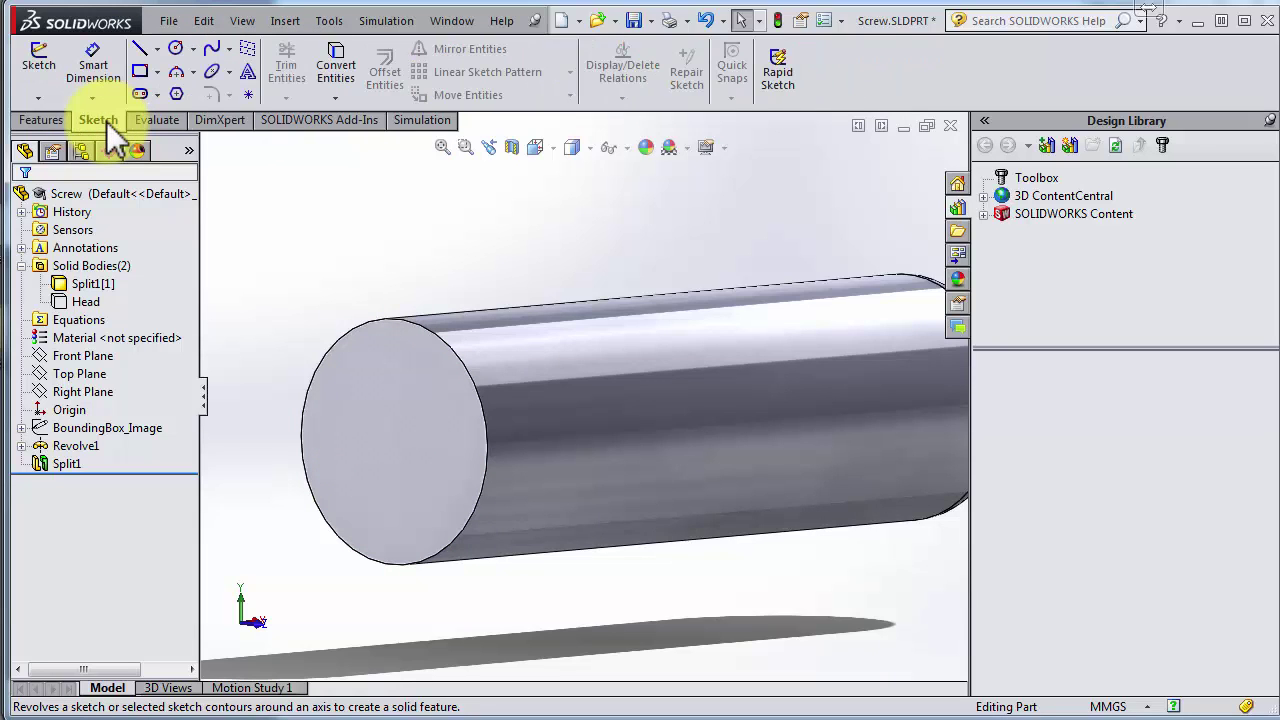
left_click(37, 63)
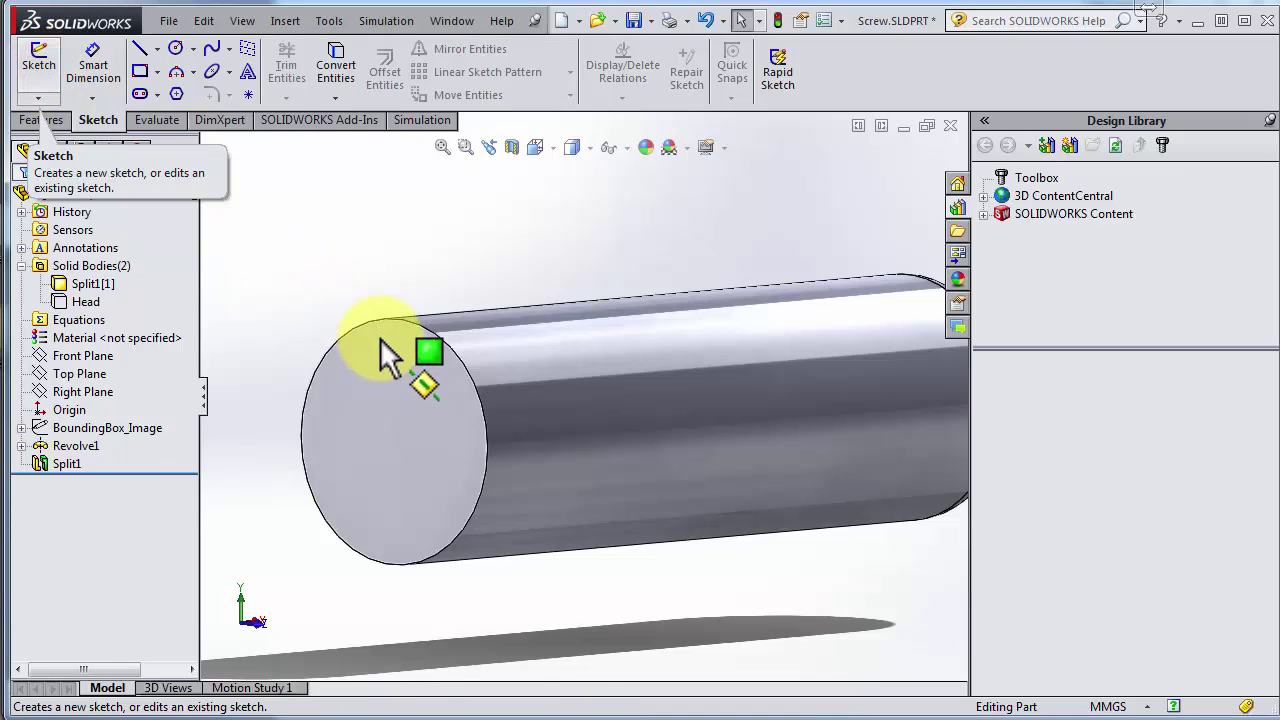
left_click(402, 384)
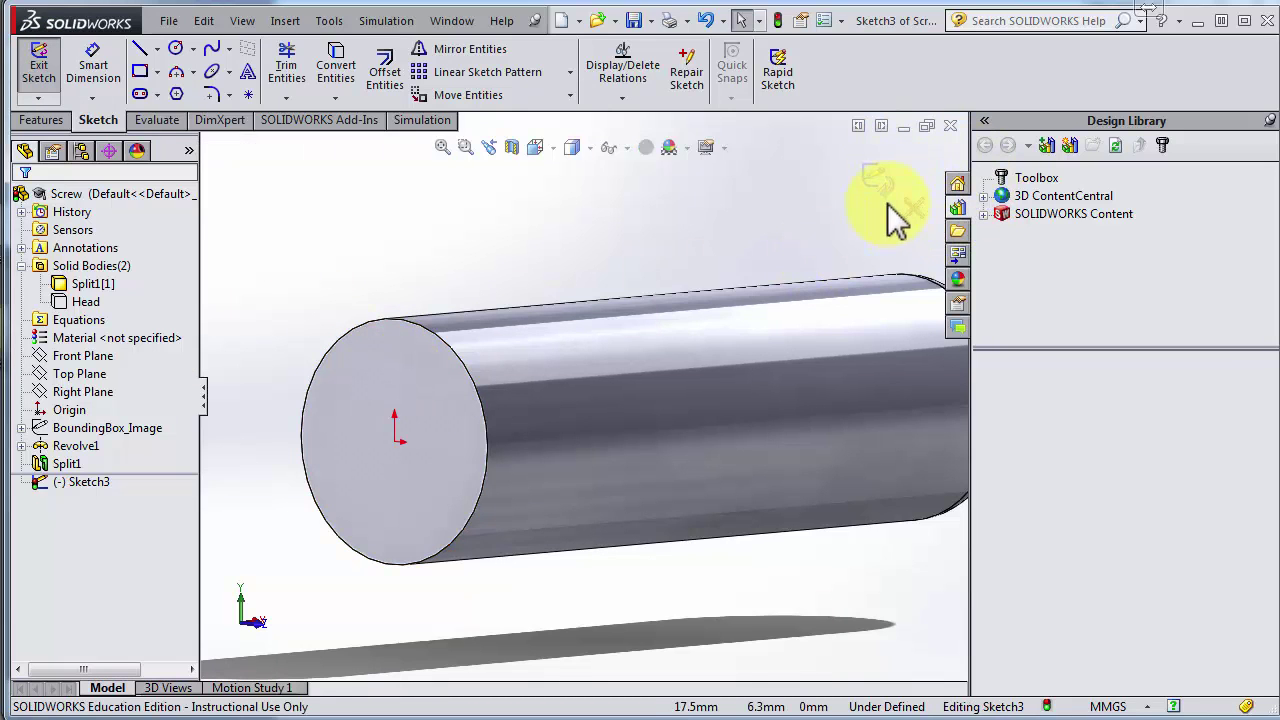
Sketch a circle with a radius of about 2.2 mm centred on the origin of the shank's end face.
left_click(176, 47)
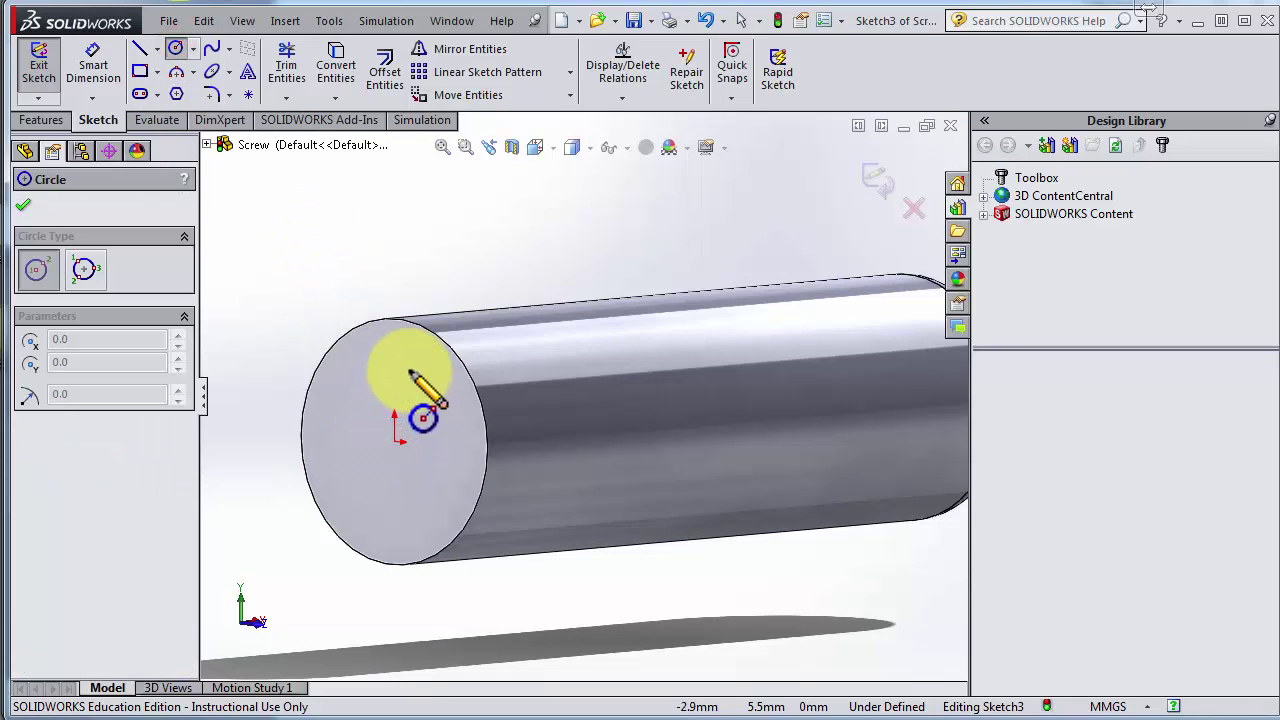
left_click(394, 441)
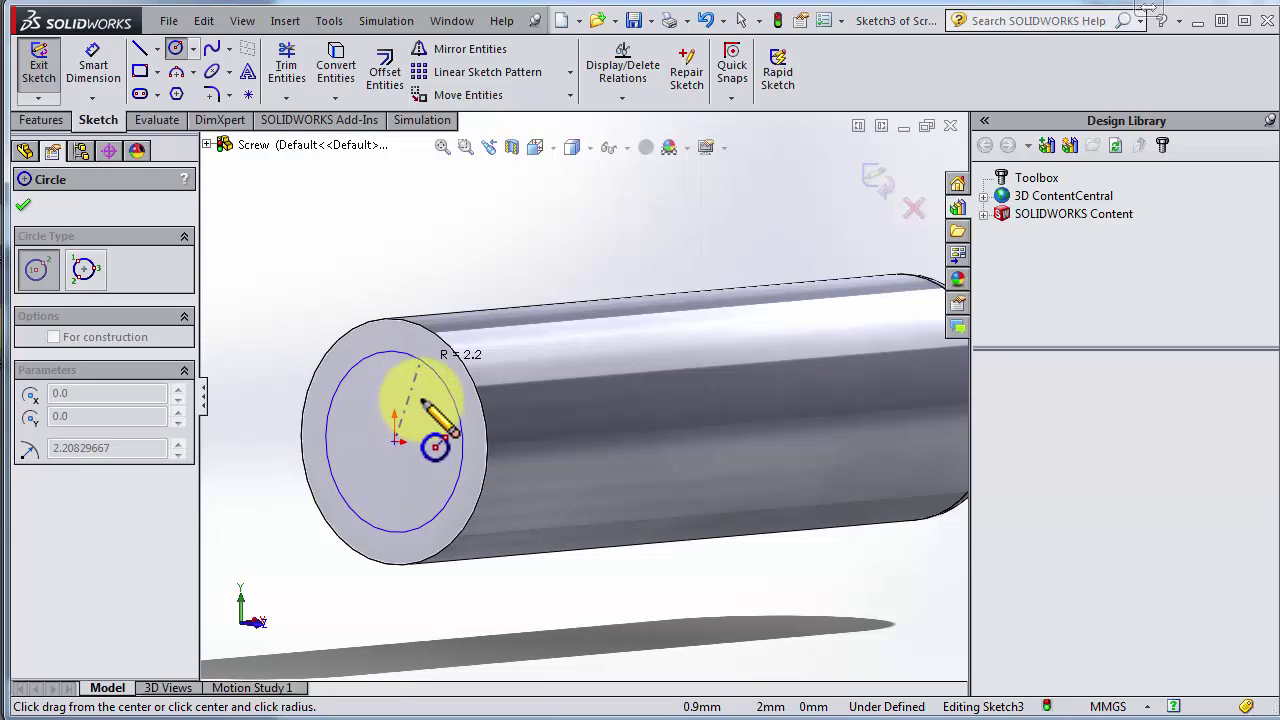
left_click(423, 403)
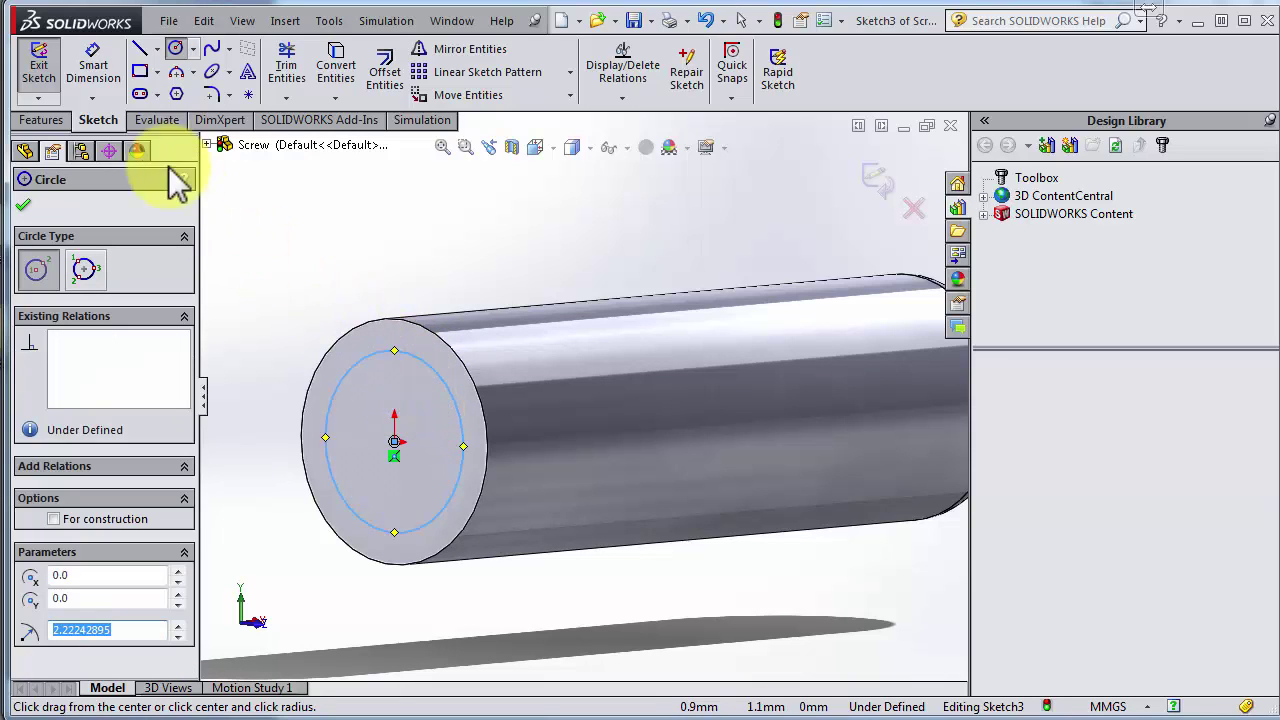
Dimension the circle's diameter at 4.2 mm and exit the sketch.
left_click(93, 62)
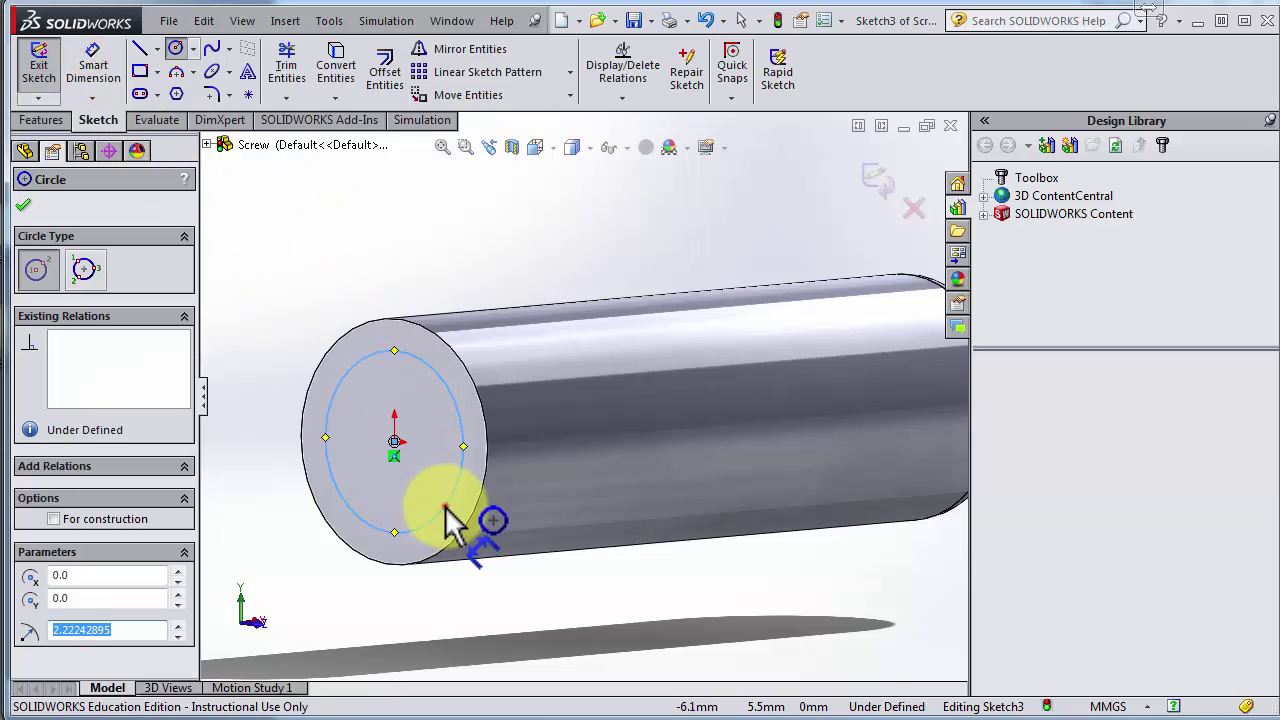
left_click(445, 507)
left_click(310, 228)
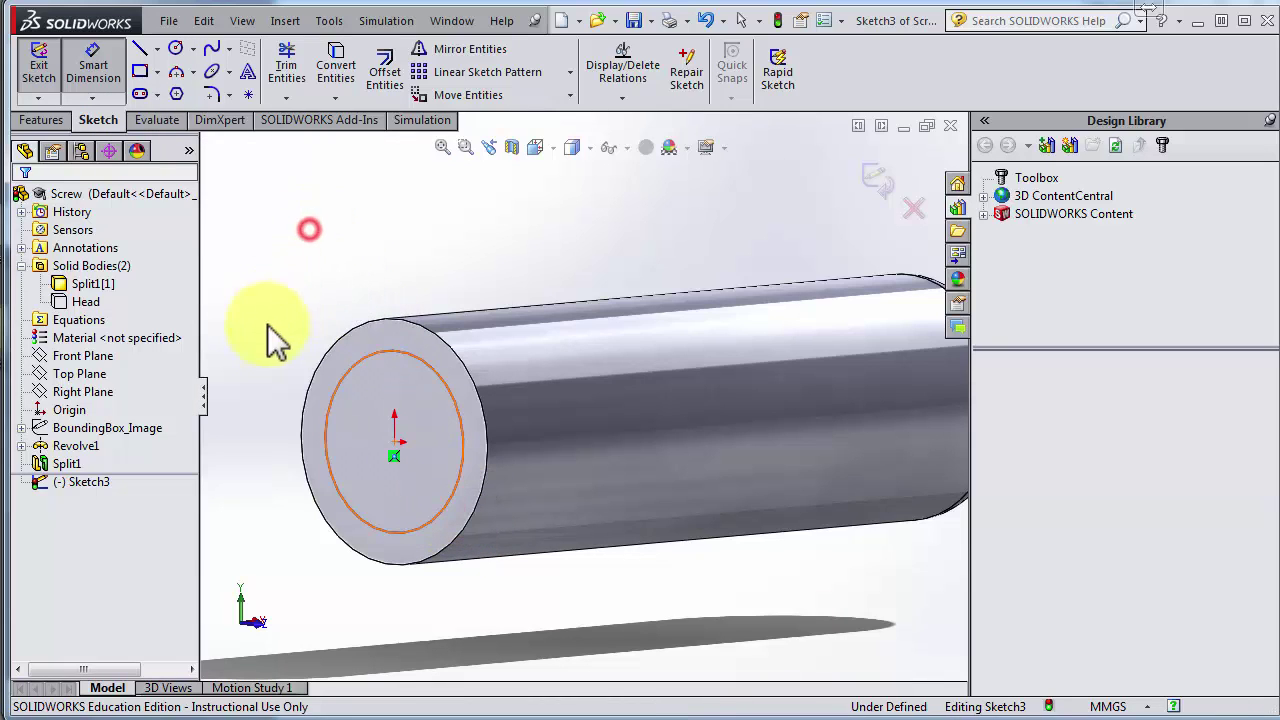
left_click(268, 352)
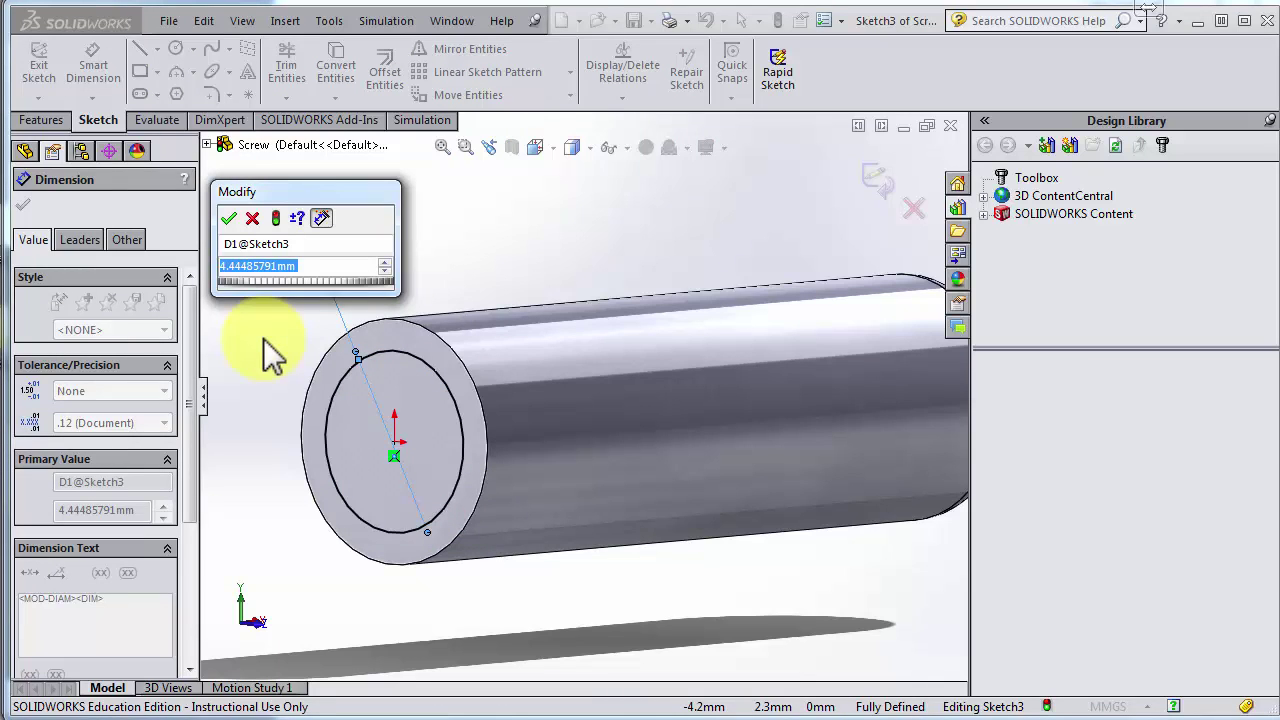
type("4.2")
key("Return")
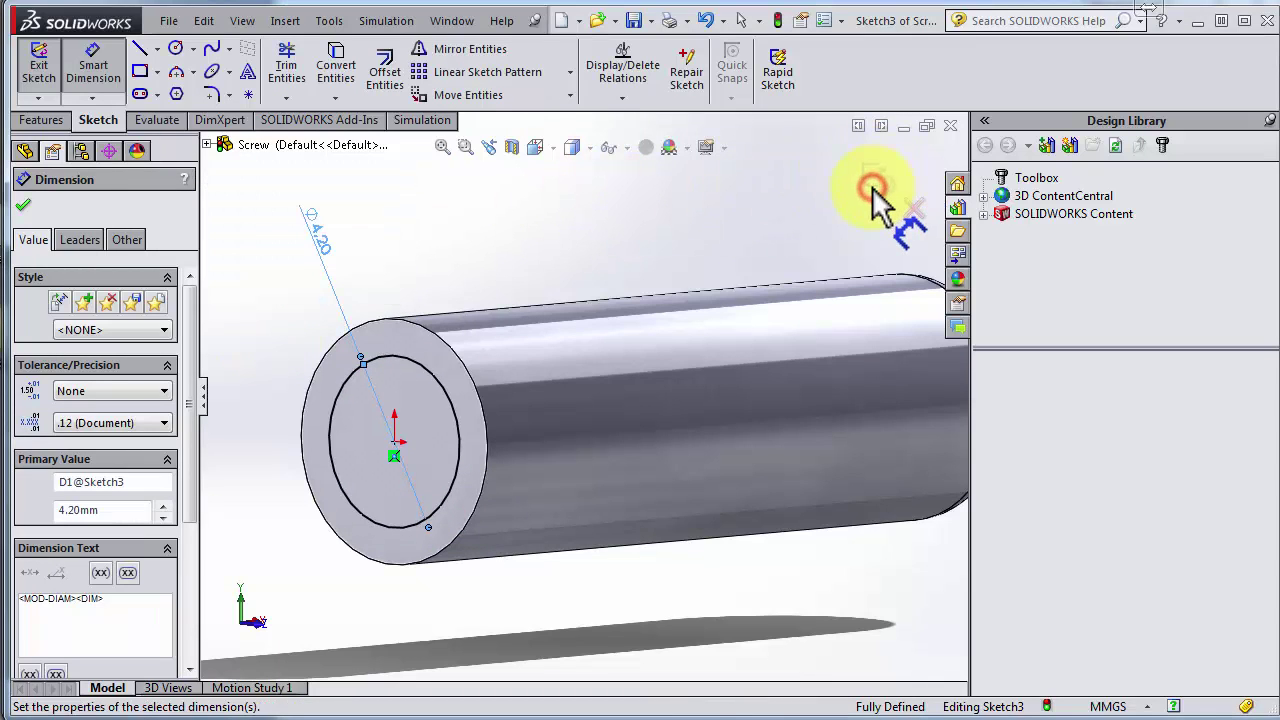
left_click(872, 190)
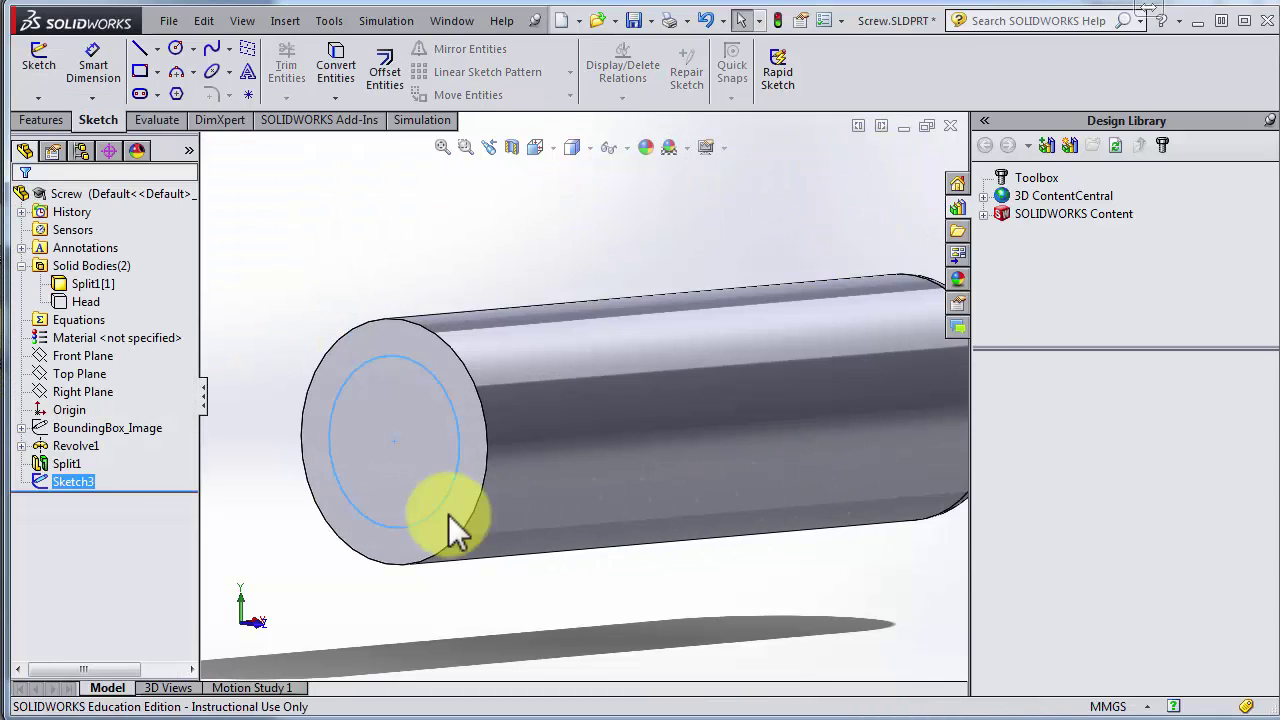
scroll(448, 514, "up", 5)
scroll(62, 530, "down", 3)
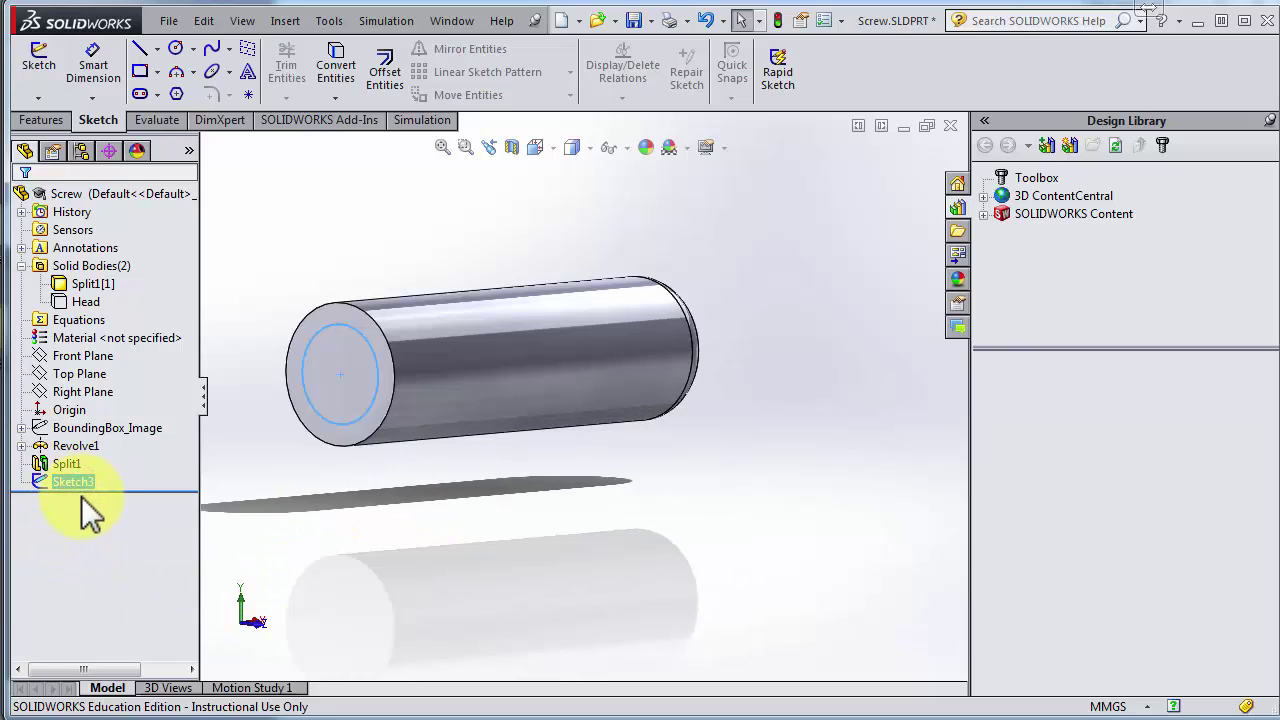
Rename the new circle sketch on the shank's end face as BaseCircle.
key("F2")
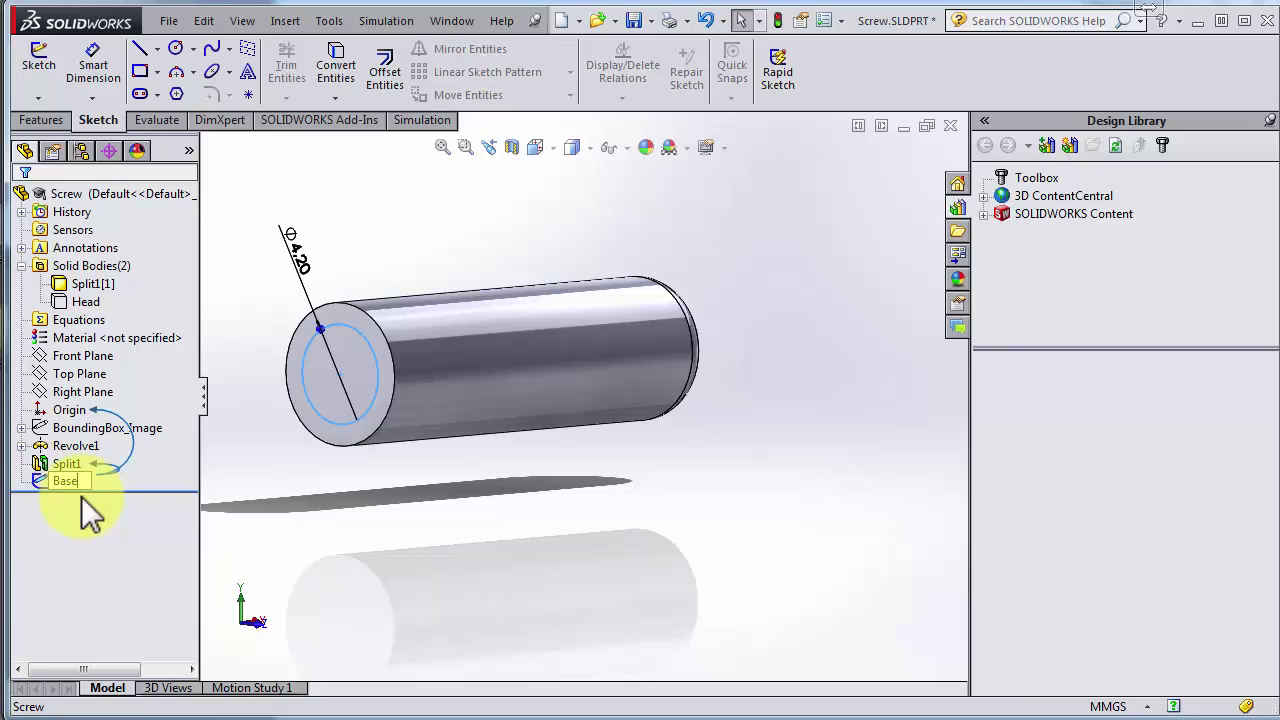
type("BaseCircle")
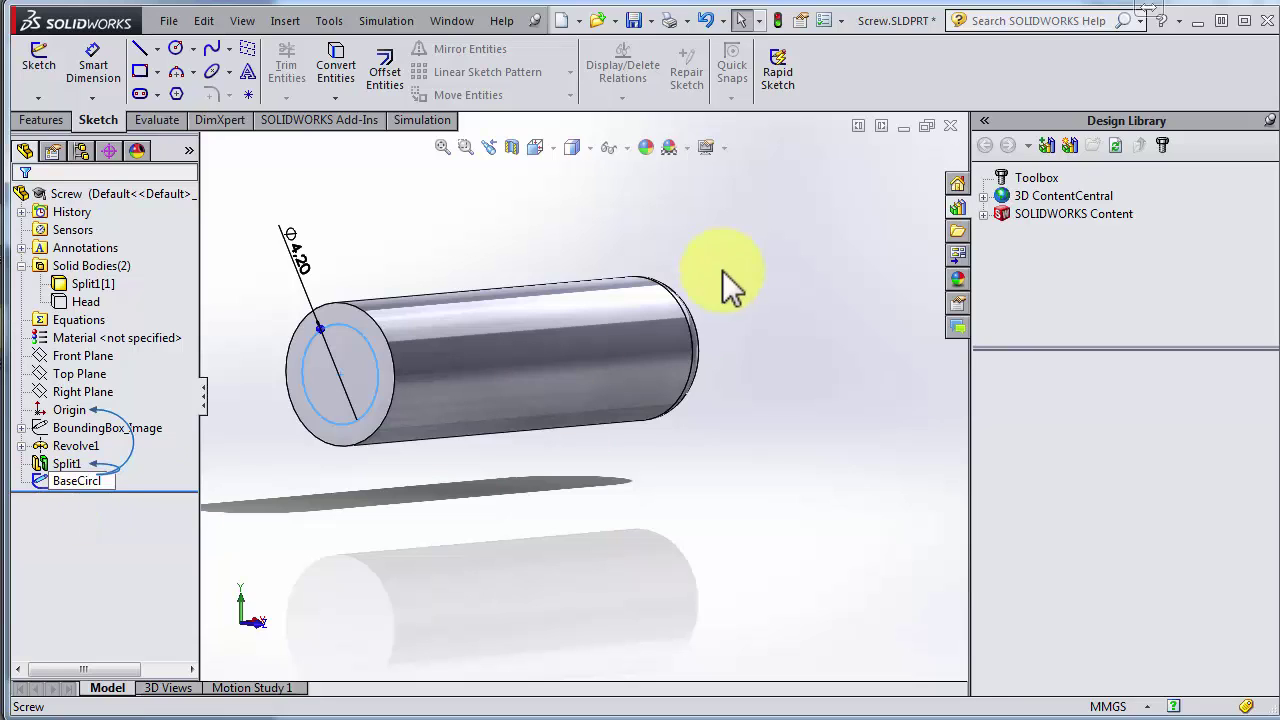
key("Return")
left_click(571, 509)
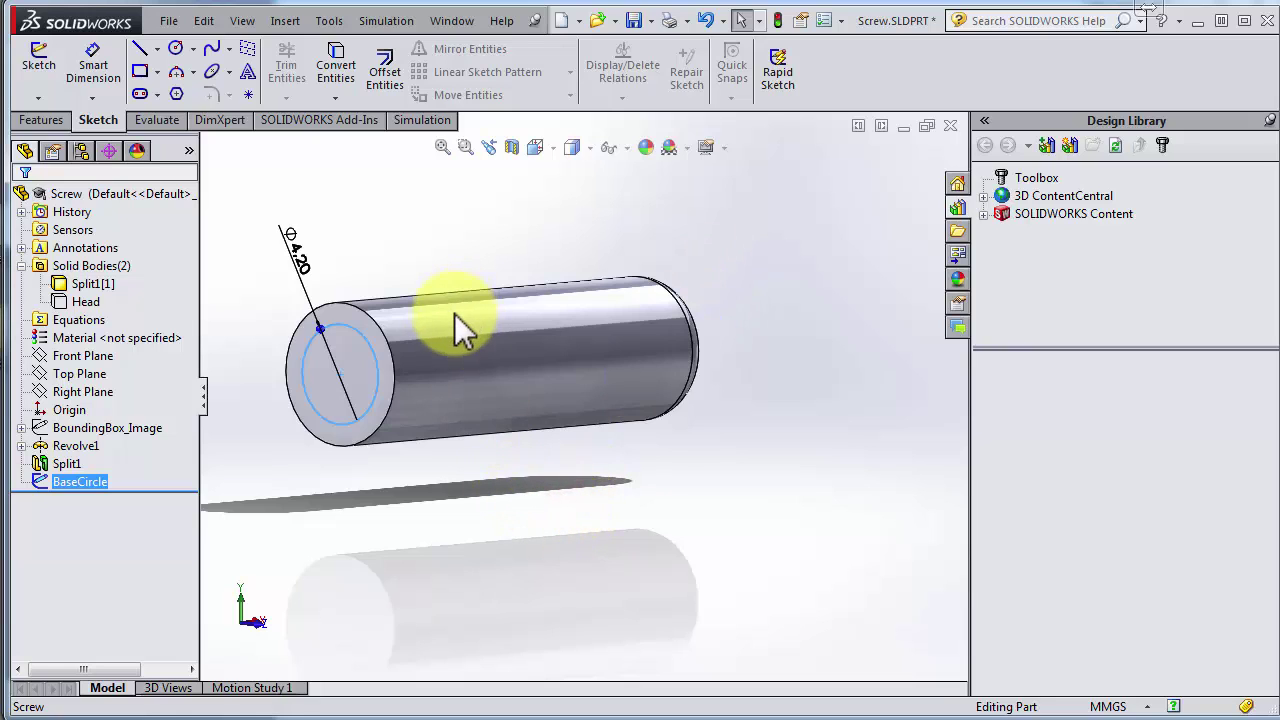
key("Escape")
Start a Helix/Spiral curve using the BaseCircle sketch as its defining circle.
scroll(460, 338, "up", 1)
mouse_move(440, 378)
middle_mouse_down()
mouse_move(414, 391)
mouse_move(474, 363)
mouse_move(441, 380)
mouse_move(449, 356)
middle_mouse_up()
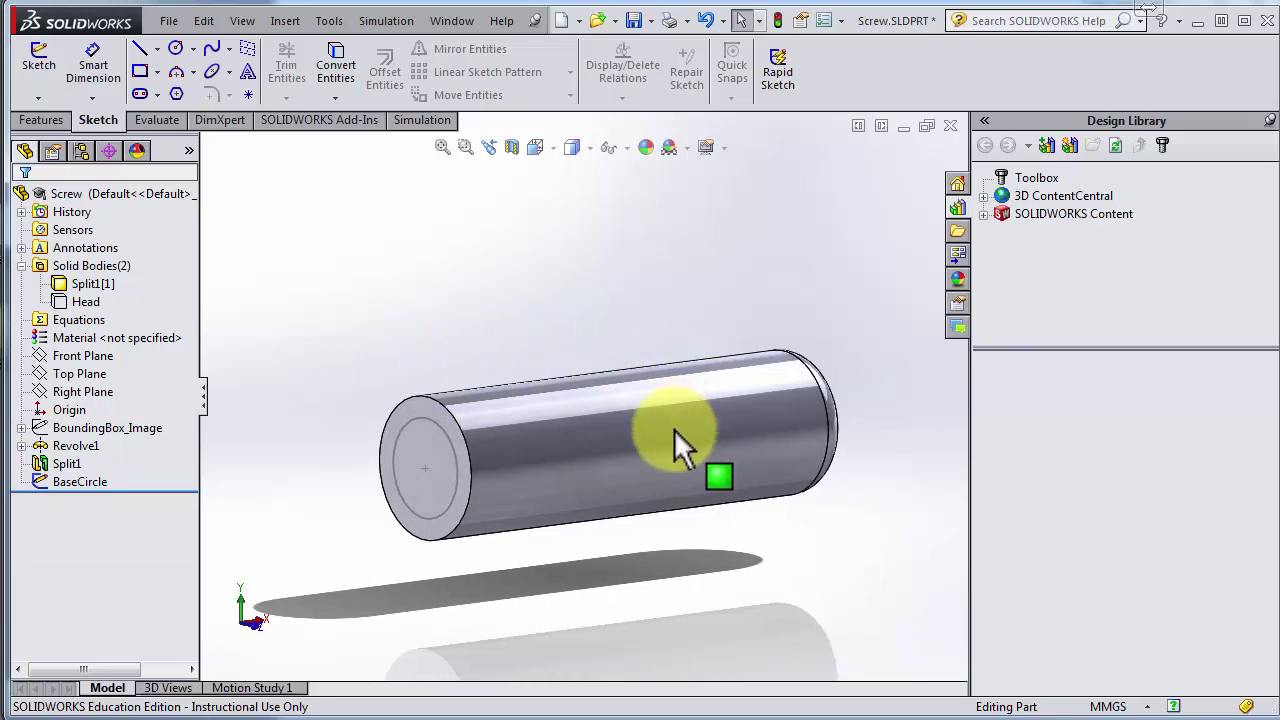
middle_click(663, 480)
middle_click_drag(648, 483, 501, 394)
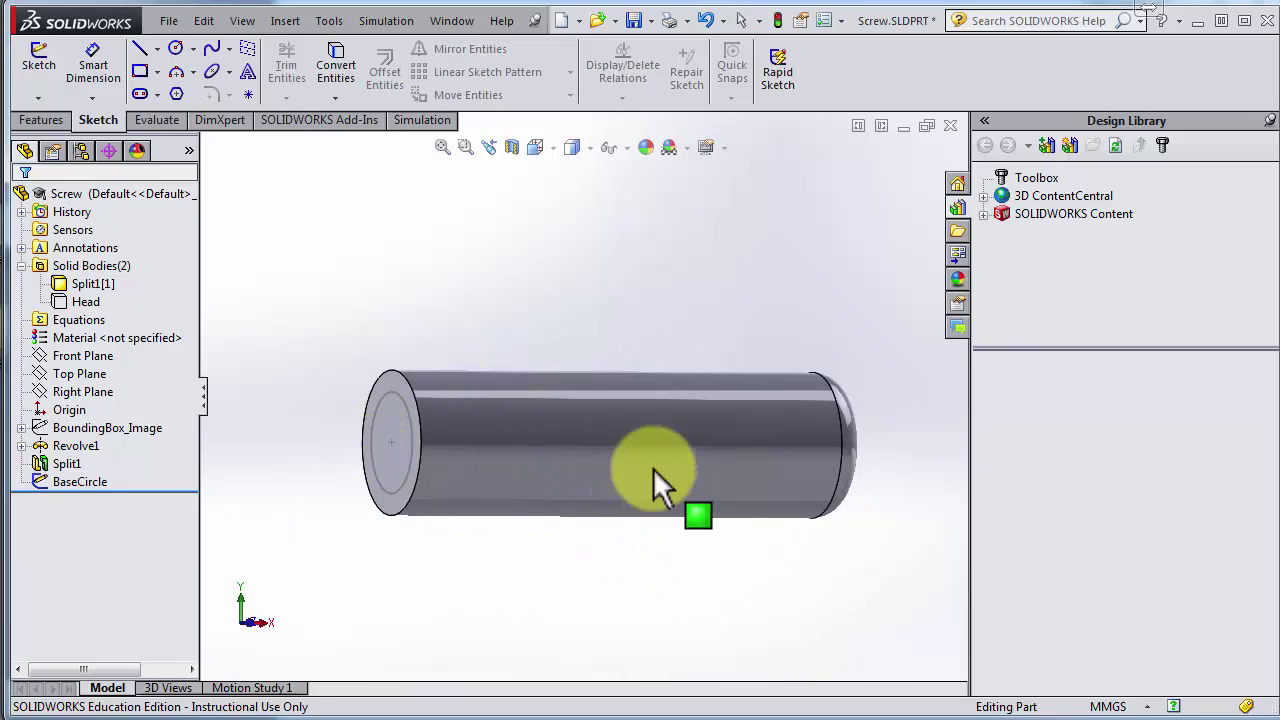
middle_click_drag(653, 468, 894, 386)
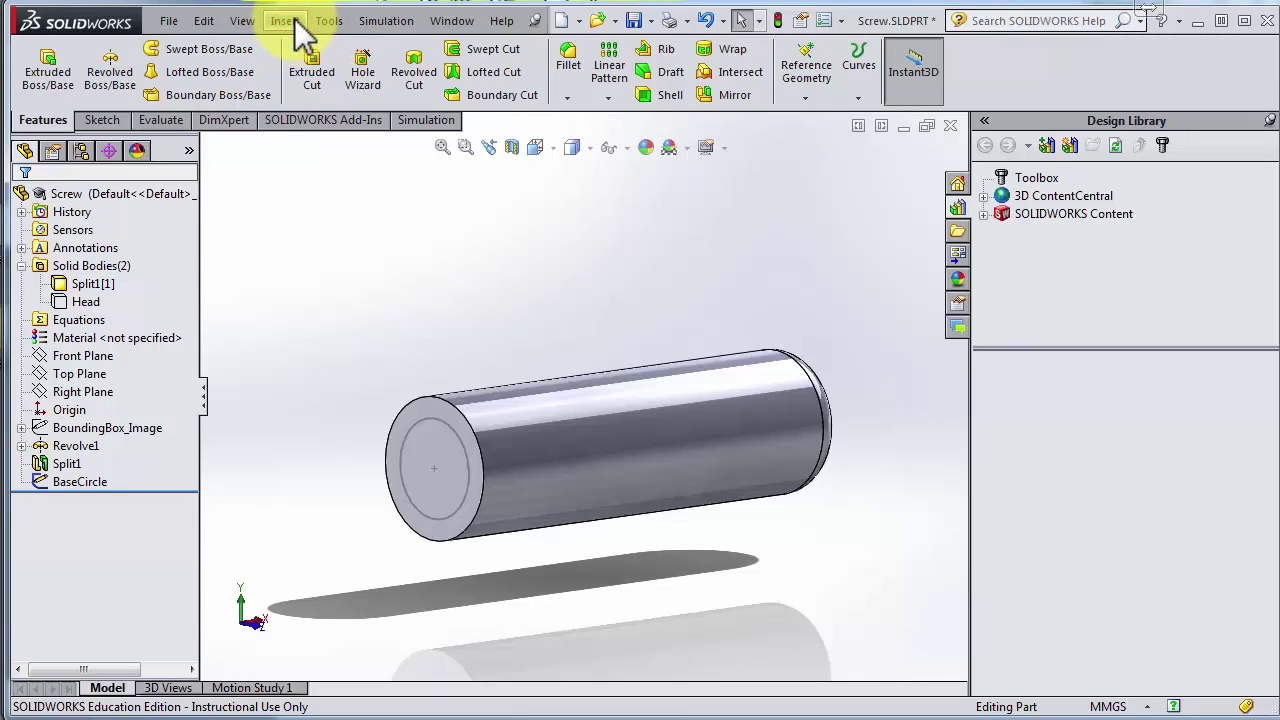
left_click(294, 22)
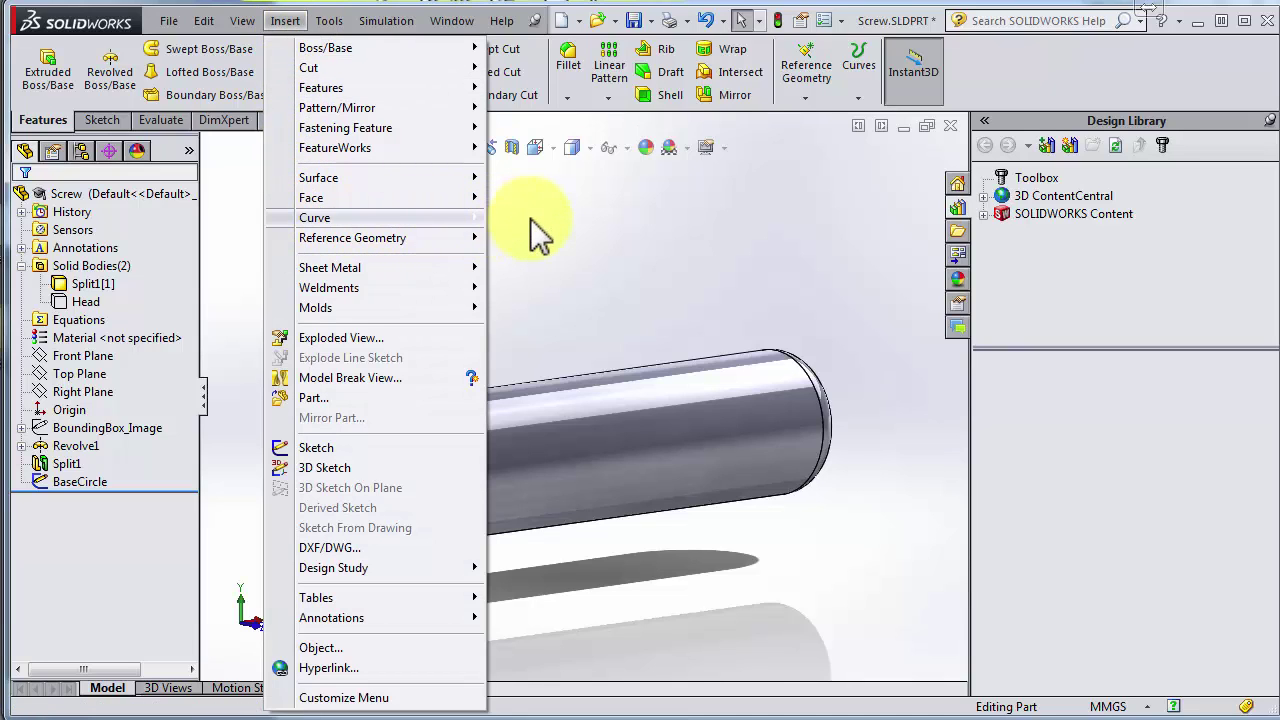
mouse_move(537, 233)
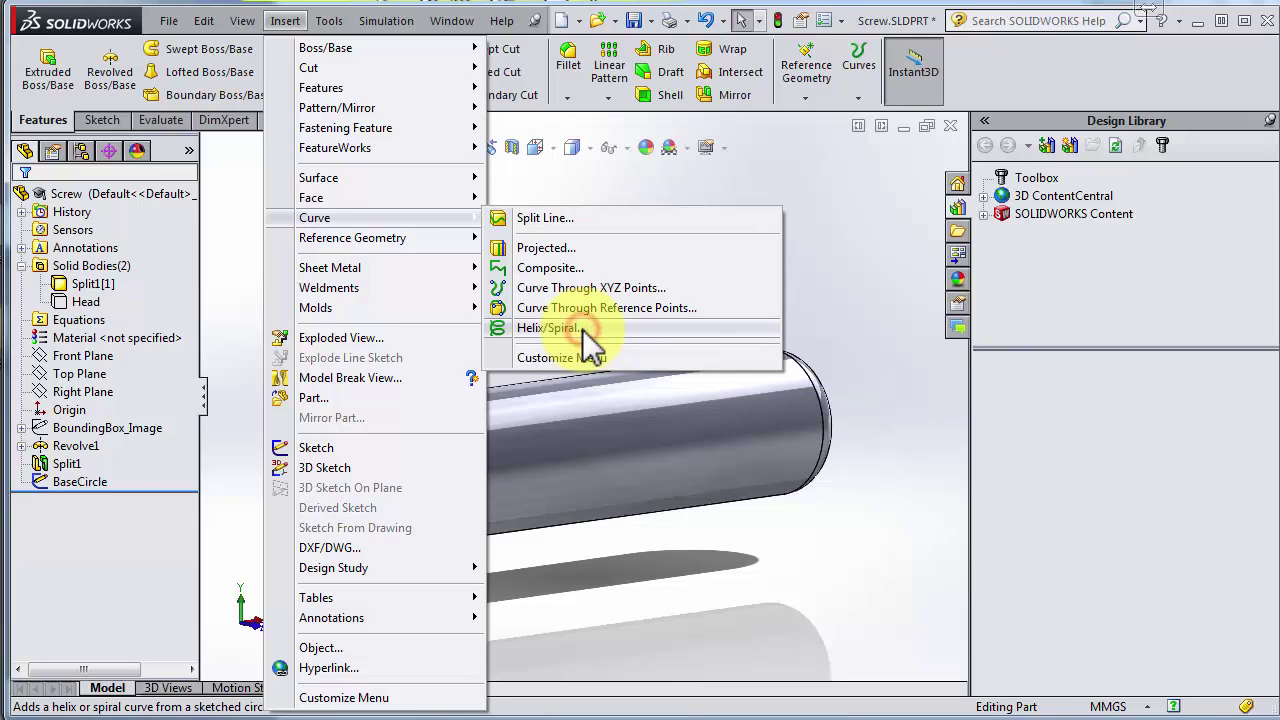
left_click(548, 328)
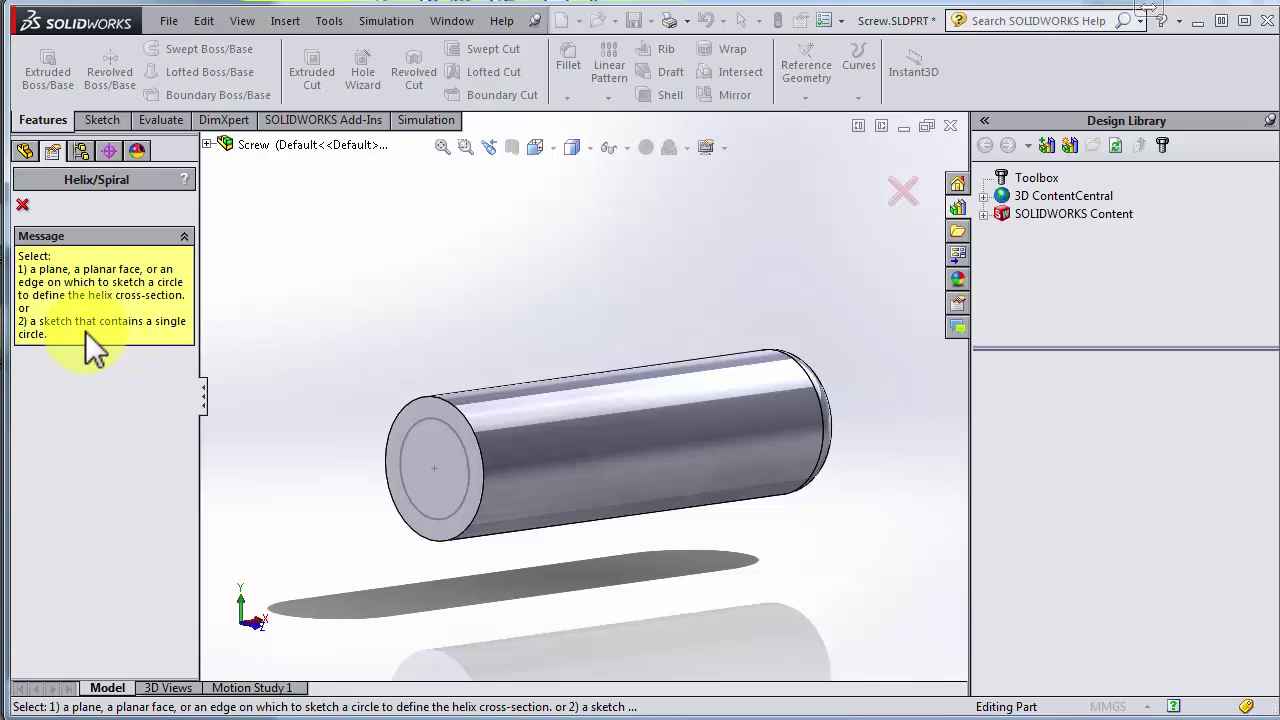
left_click(434, 421)
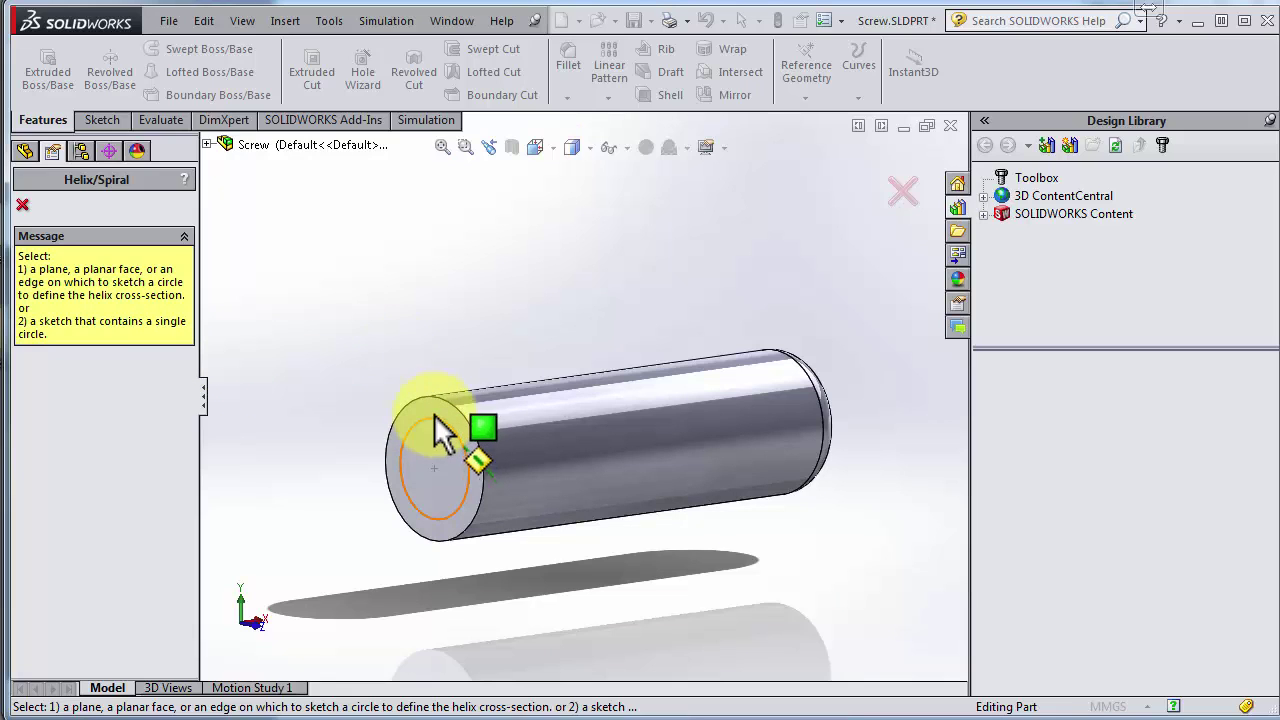
left_click(206, 145)
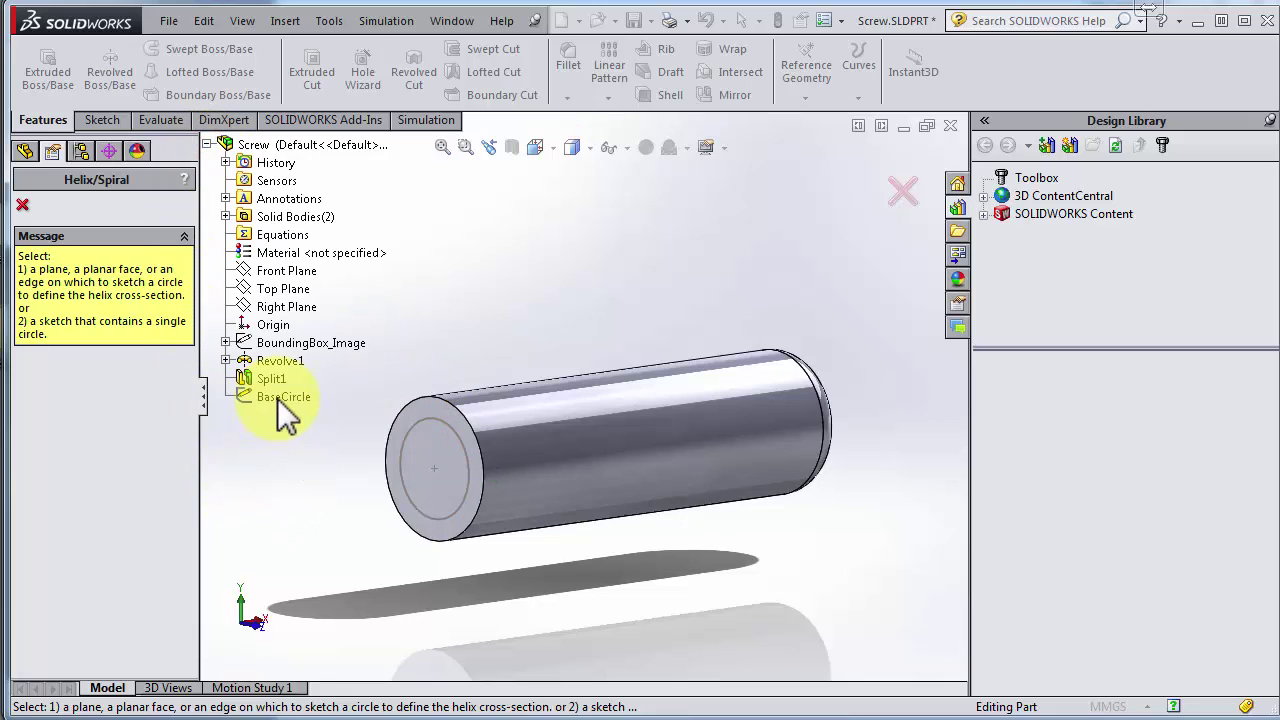
left_click(278, 399)
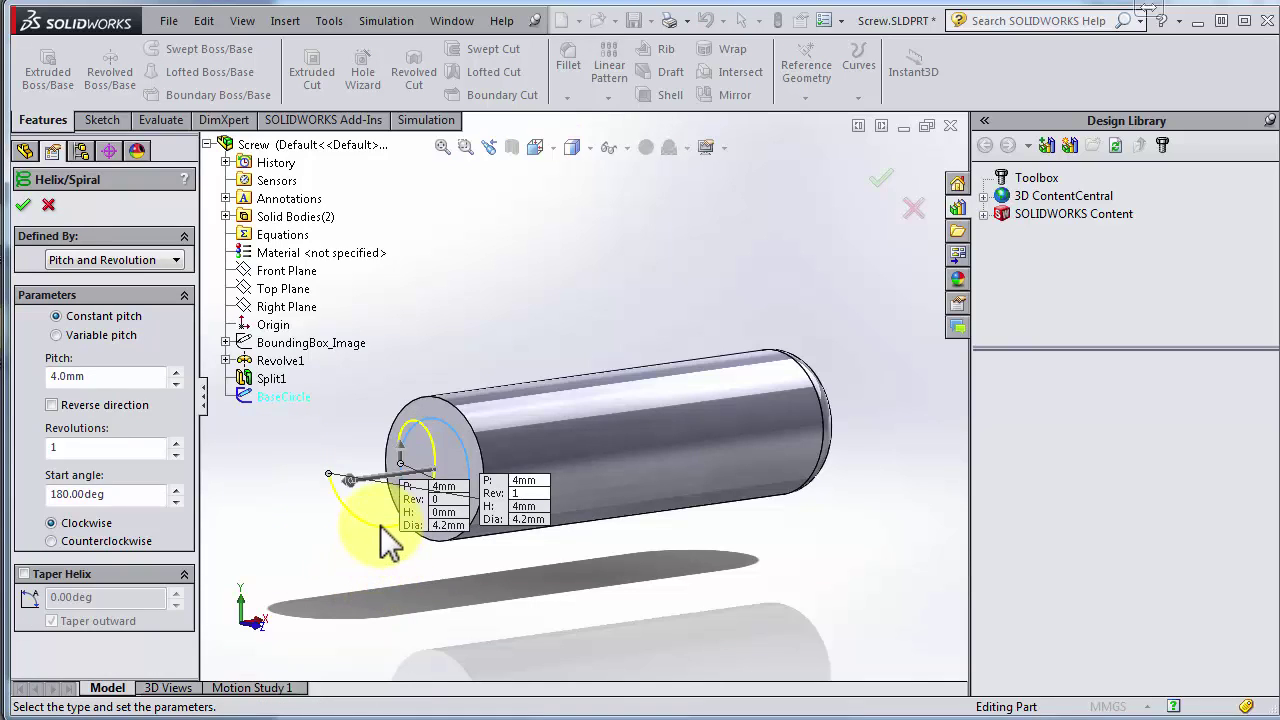
Reverse the helix so it runs into the shank, and stretch its pitch to about 20.8 mm.
left_click_drag(396, 458, 897, 451)
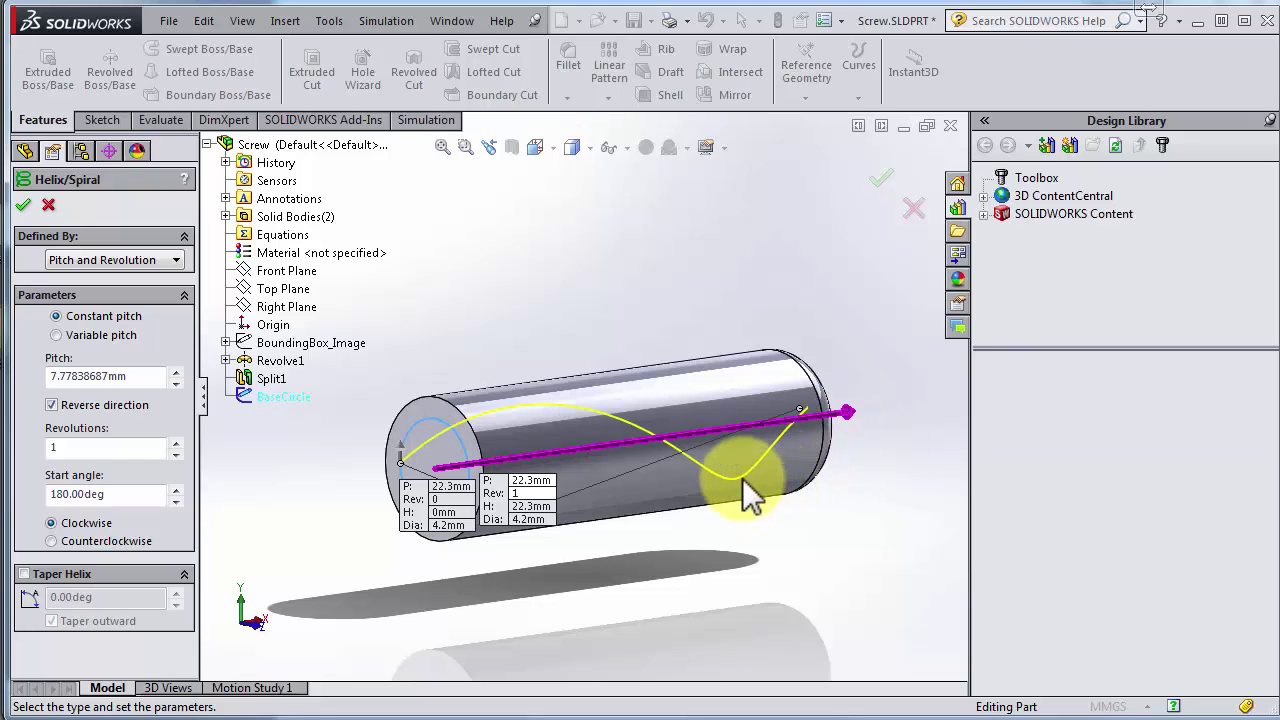
middle_click_drag(632, 520, 785, 457)
left_click_drag(814, 428, 754, 451)
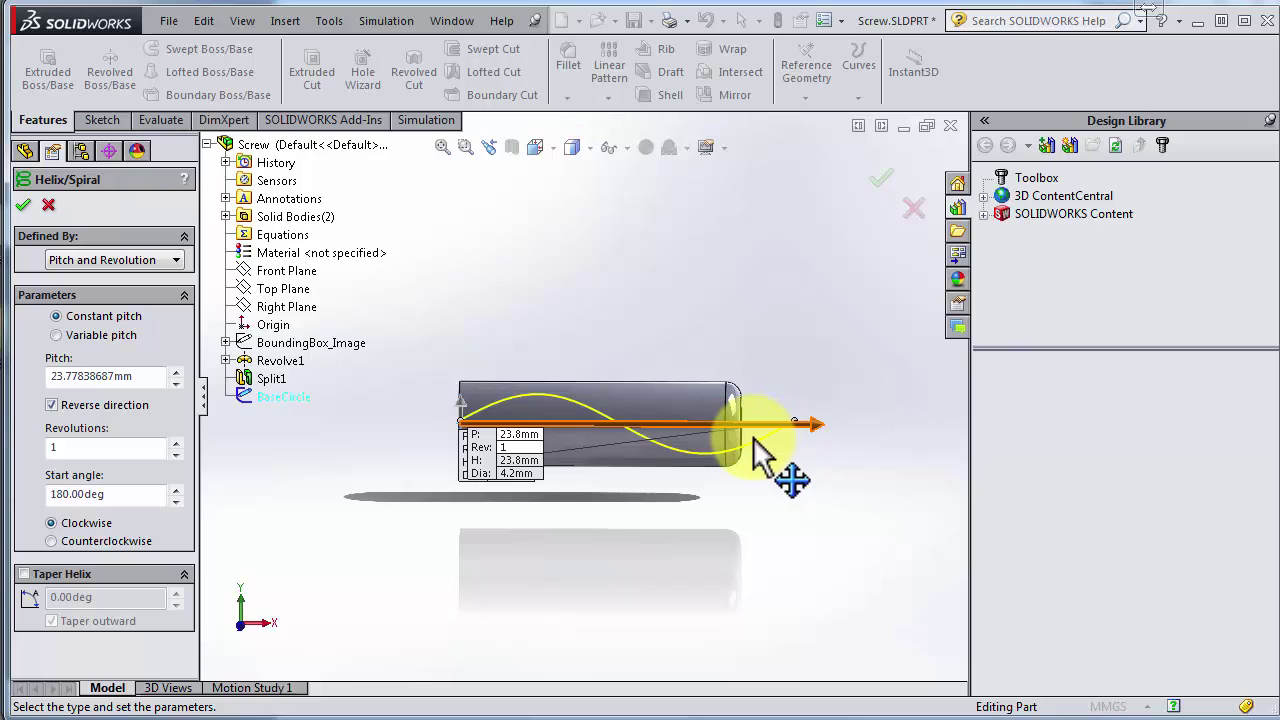
scroll(594, 459, "down", 4)
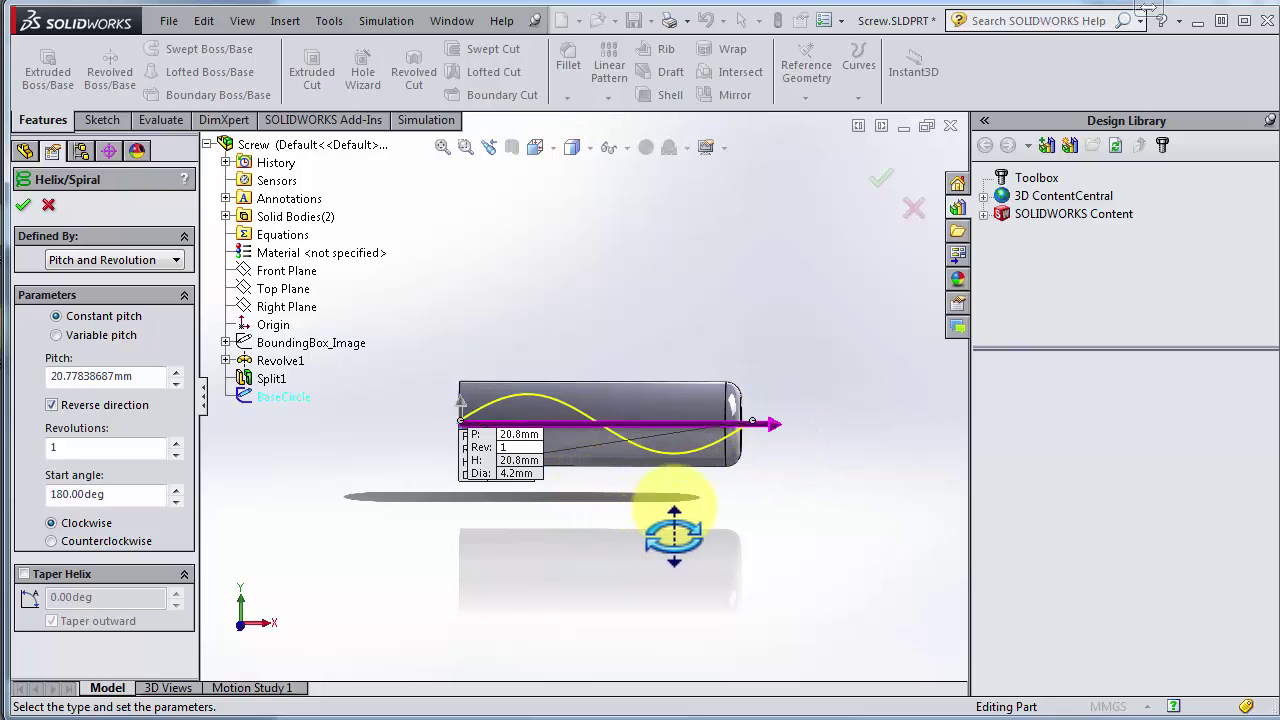
middle_click_drag(677, 489, 674, 497)
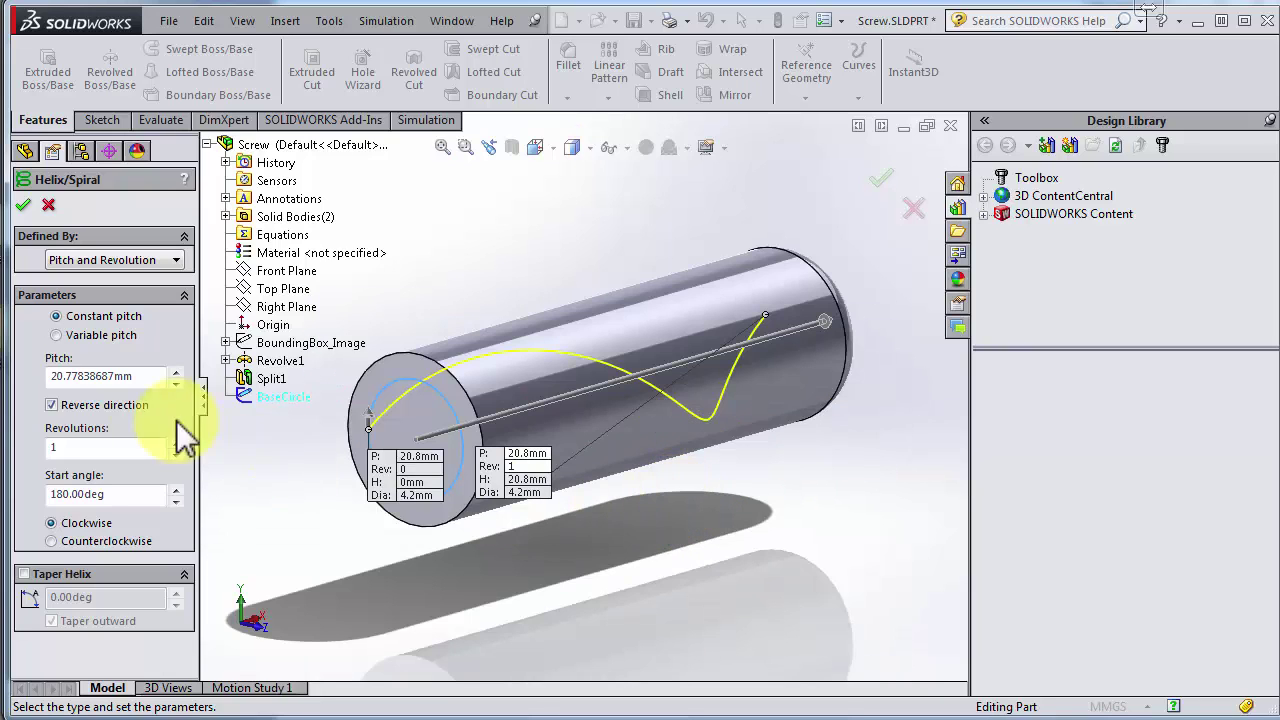
Set the helix's constant pitch to 0.8 mm.
left_click(150, 375)
key("shift+Home")
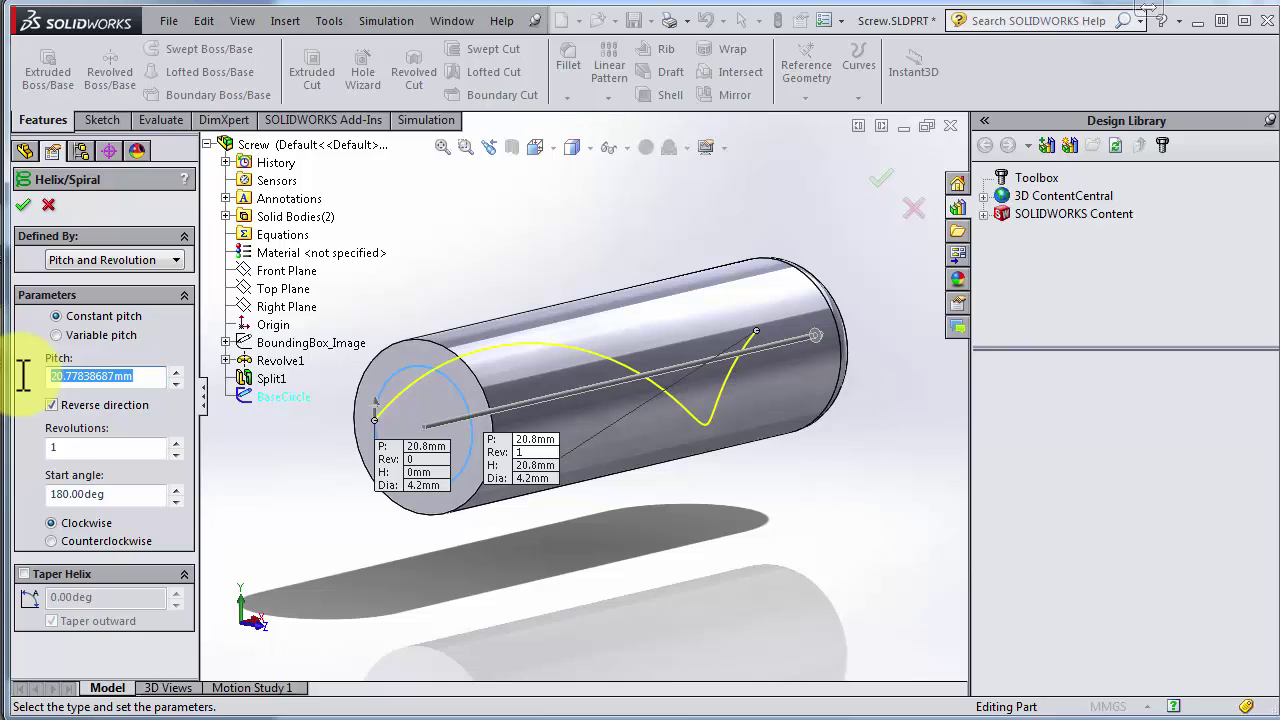
type("0.")
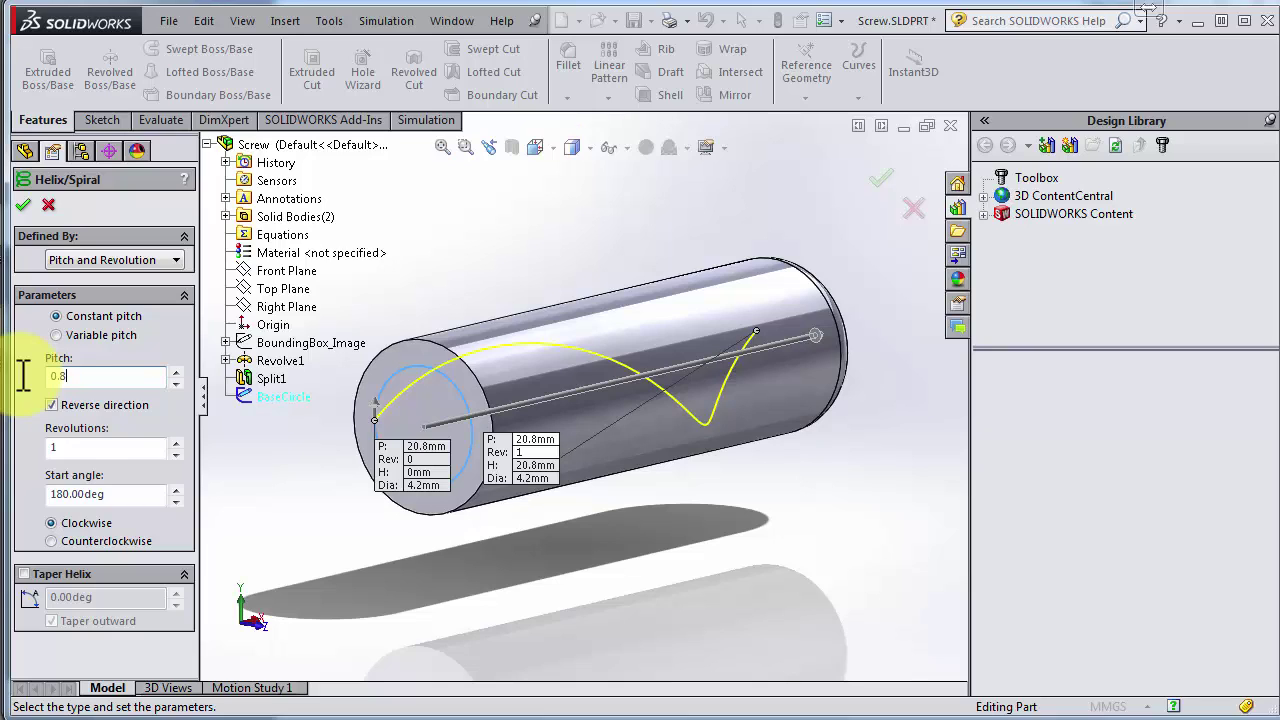
type("8")
key("Return")
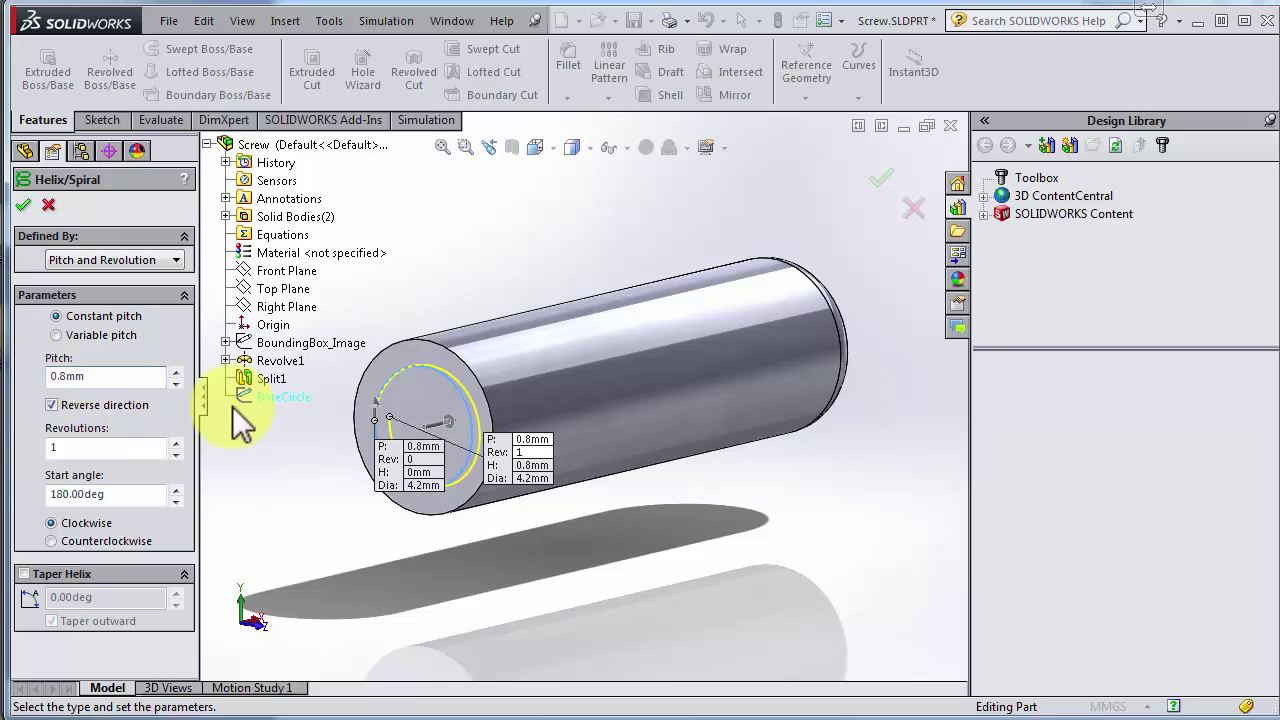
Set the helix to 25 revolutions.
left_click(157, 449)
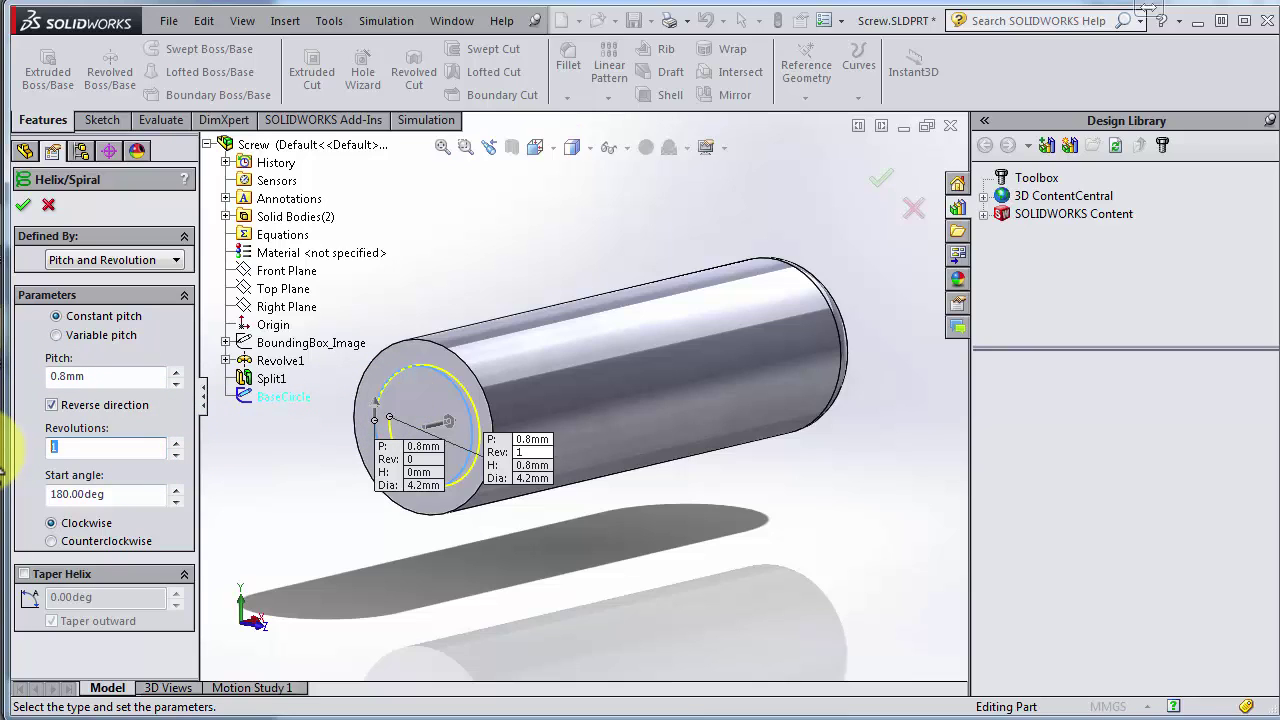
type("25")
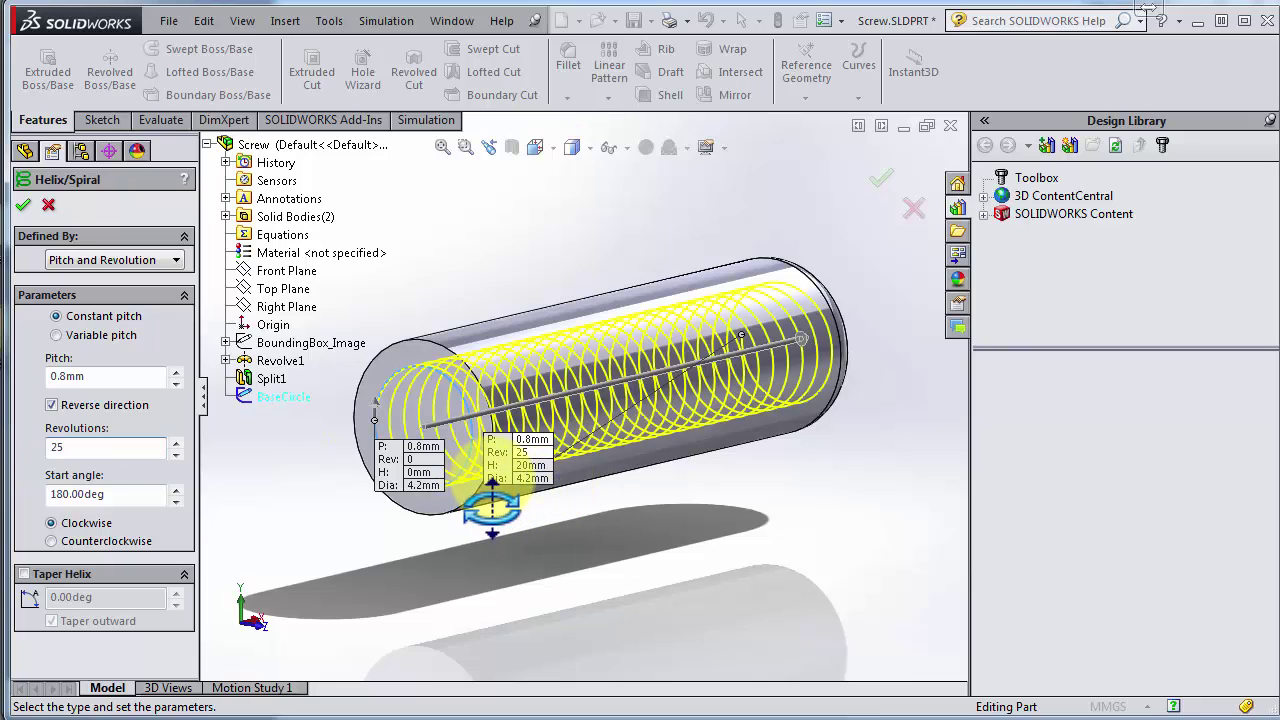
middle_click_drag(492, 508, 407, 451)
Set the helix to 30 revolutions so it extends beyond the shank's rounded end, and accept it.
left_click(141, 446)
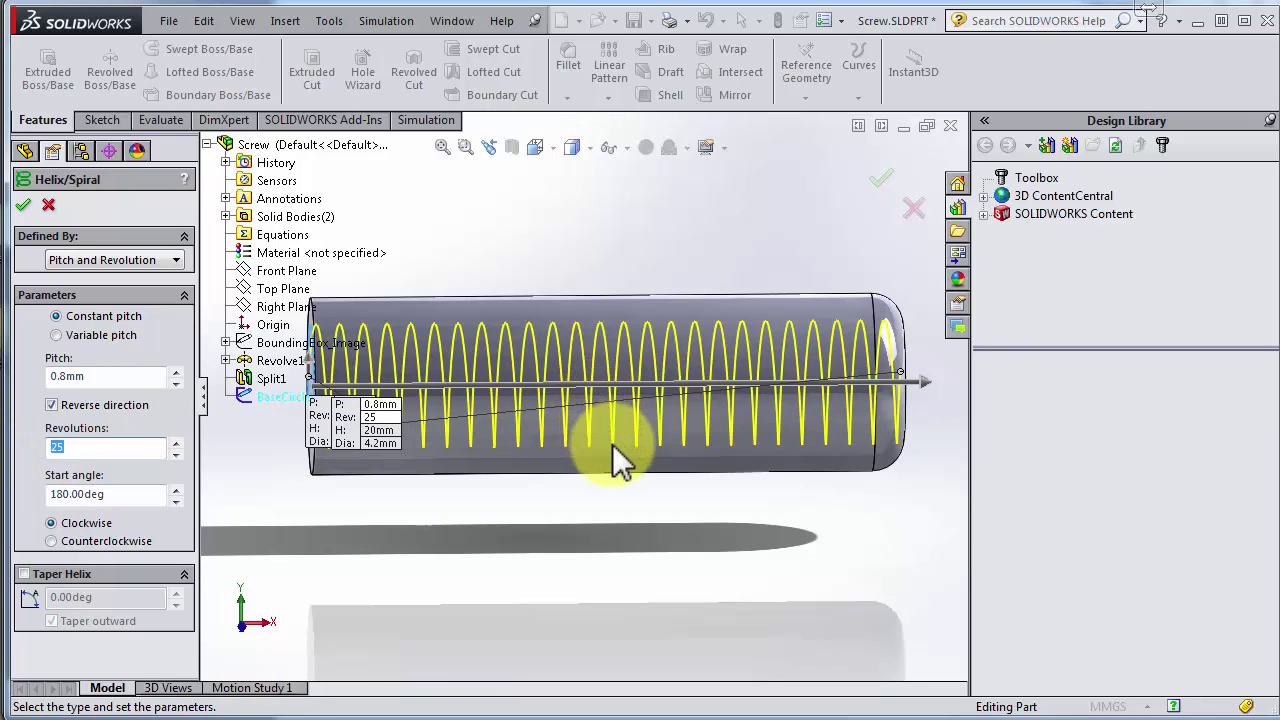
type("30")
scroll(638, 394, "up", 3)
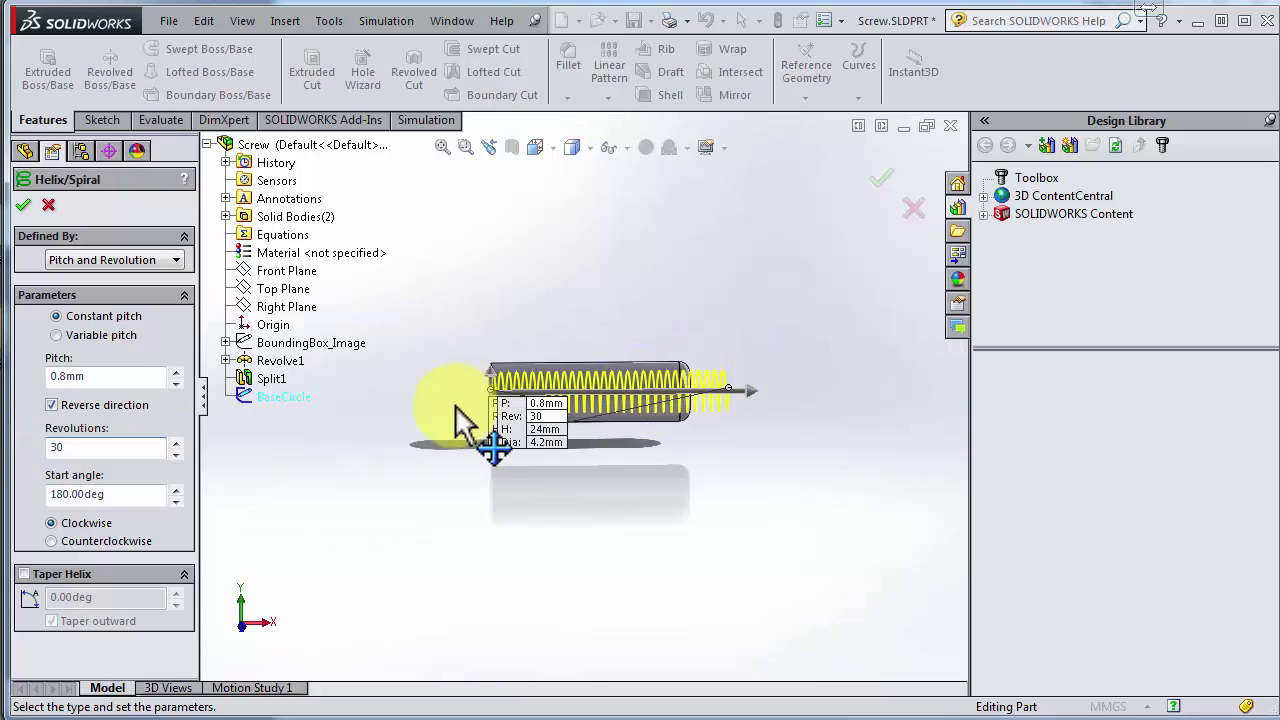
scroll(450, 415, "down", 5)
scroll(470, 415, "up", 6)
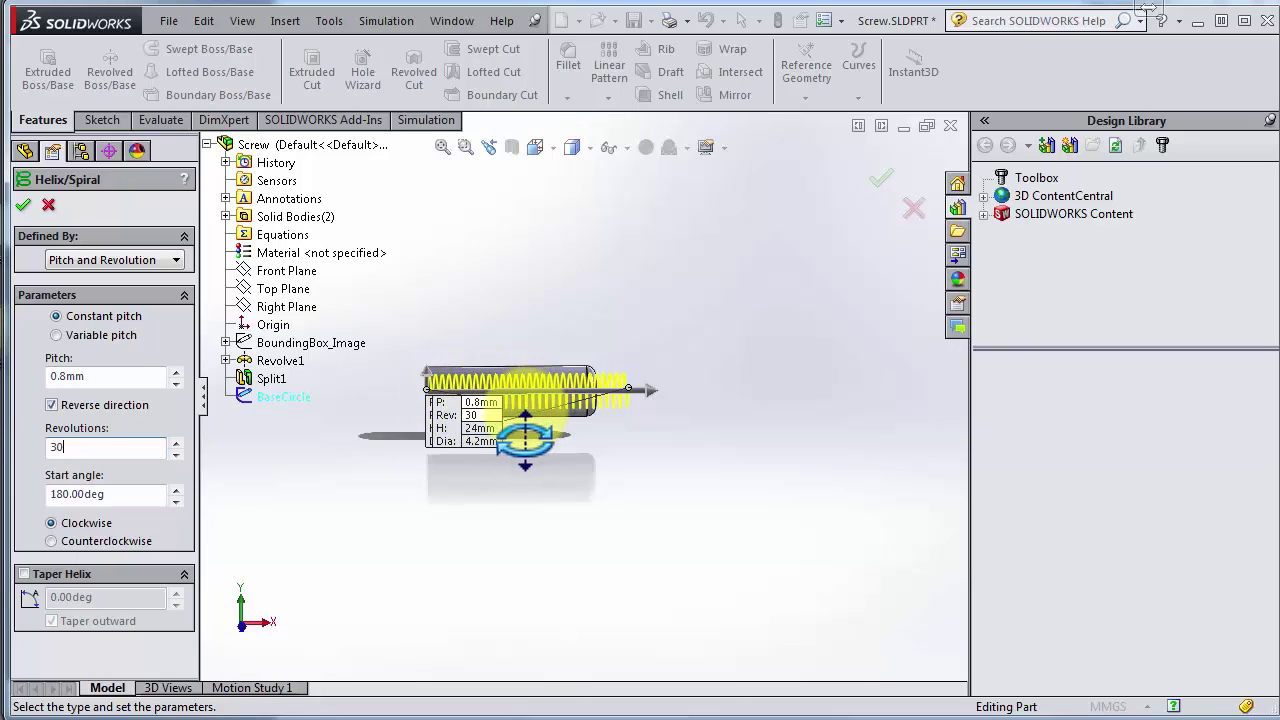
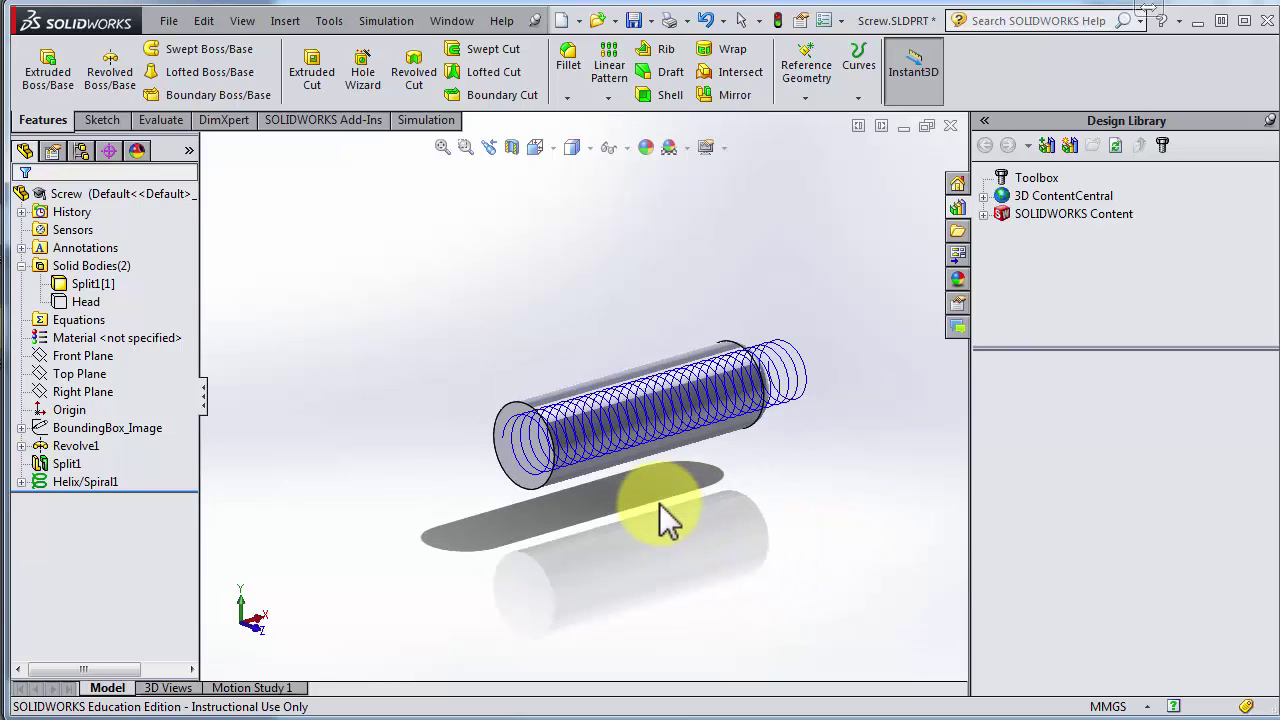
Define a reference point on the helix curve, positioned by percentage at 0% along its length.
scroll(586, 520, "down", 3)
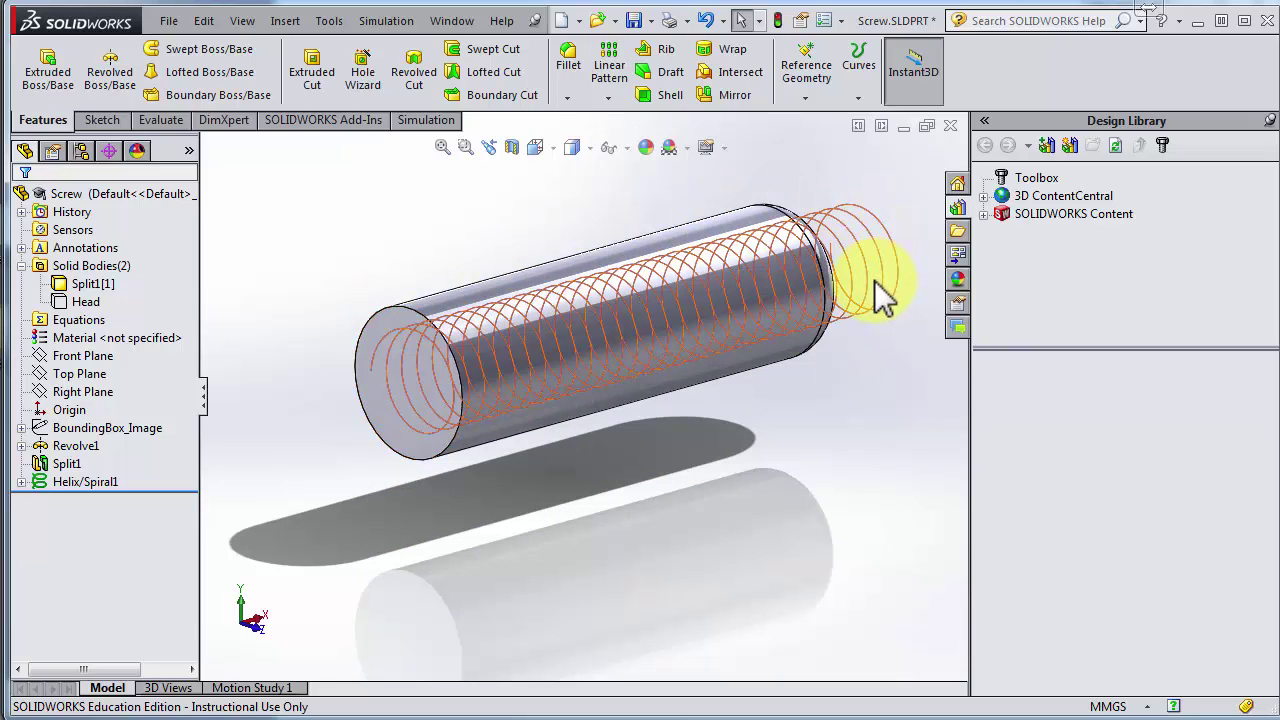
left_click(845, 290)
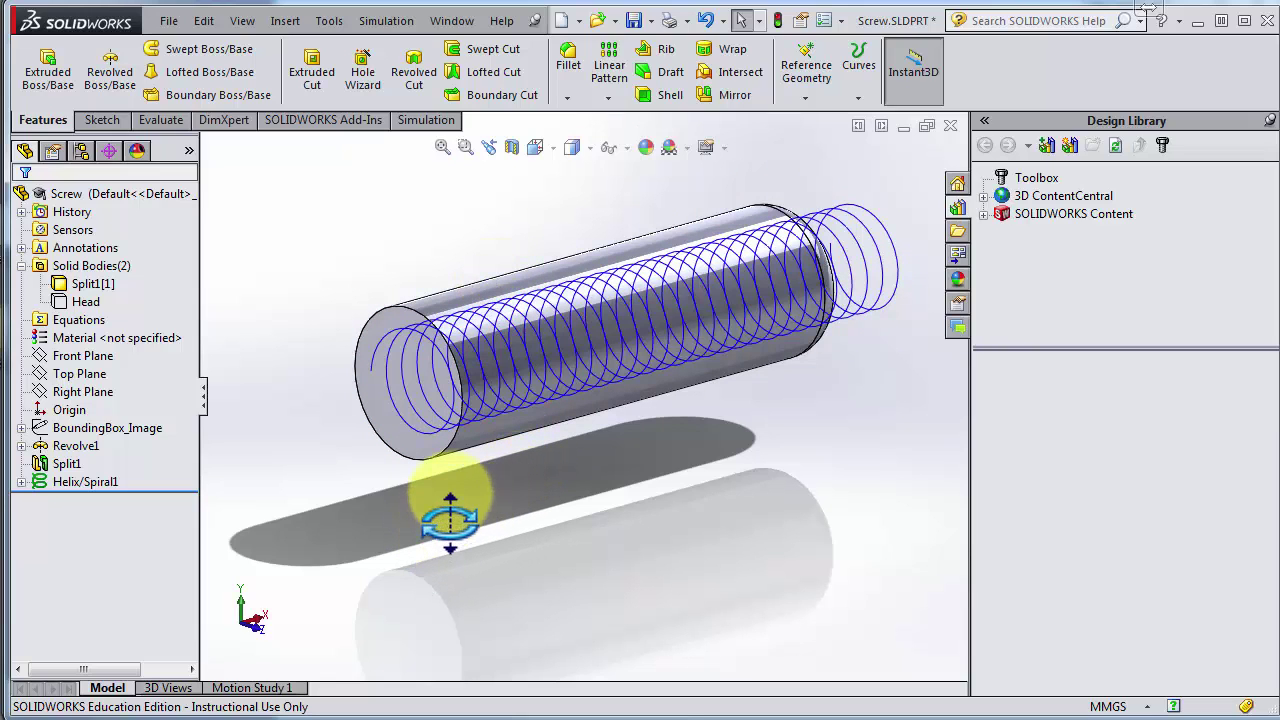
mouse_move(450, 520)
middle_mouse_down()
mouse_move(548, 488)
mouse_move(530, 498)
mouse_move(536, 477)
middle_mouse_up()
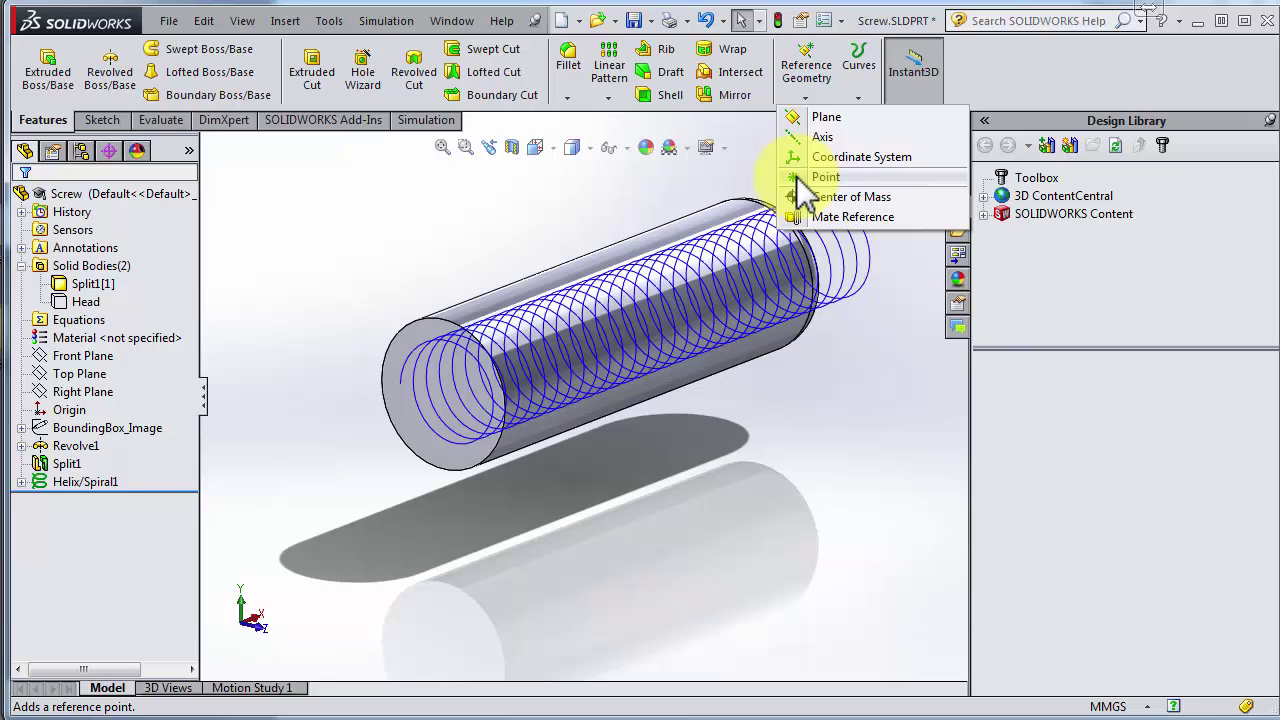
left_click(800, 180)
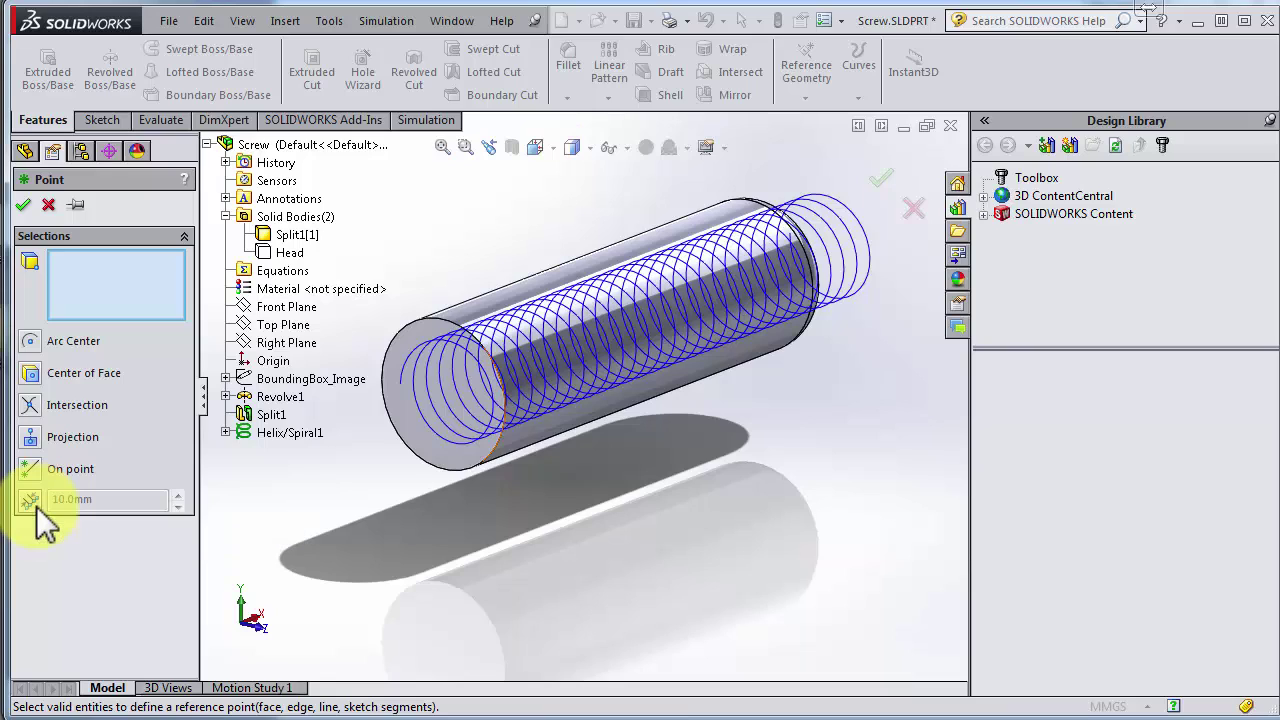
left_click(92, 498)
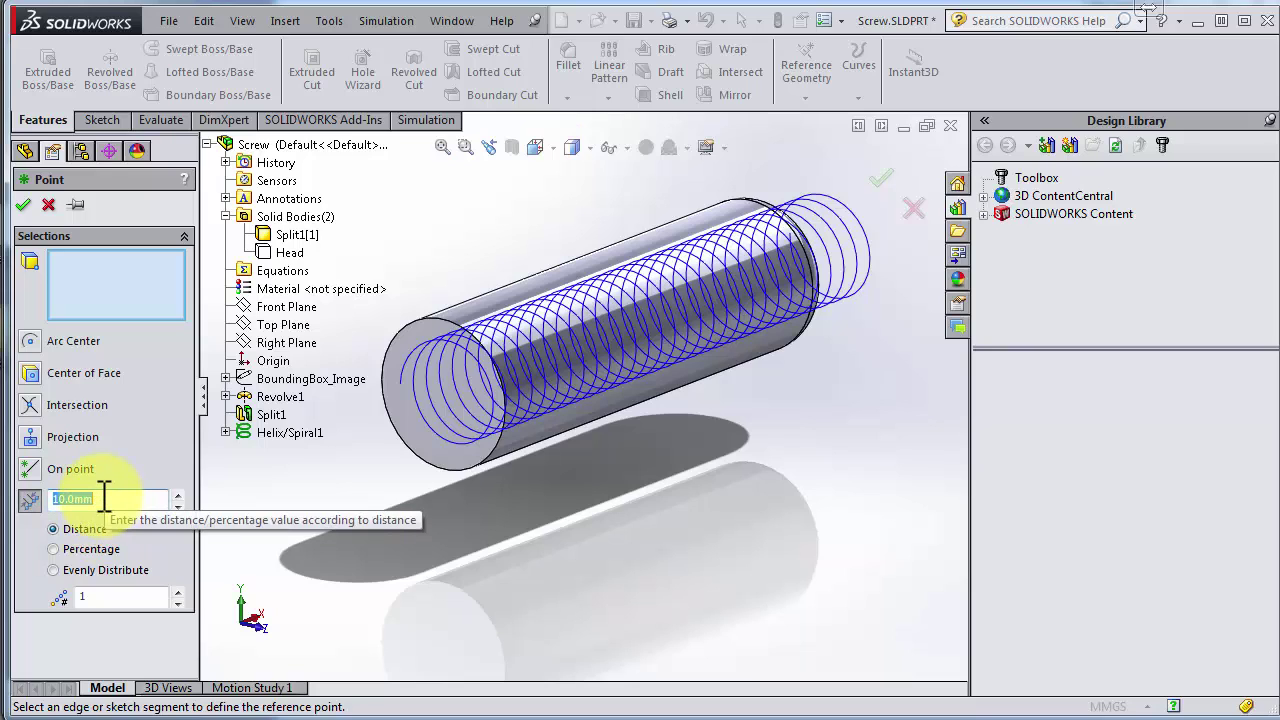
left_click(54, 549)
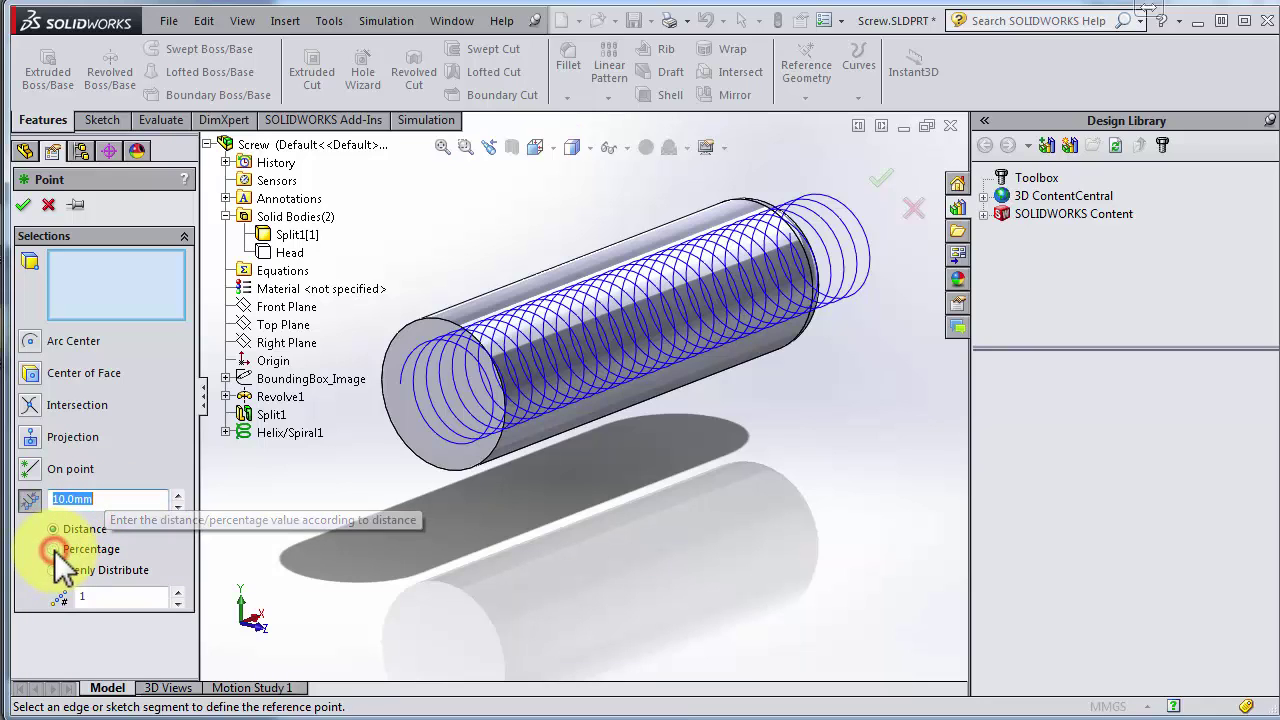
left_click(103, 498)
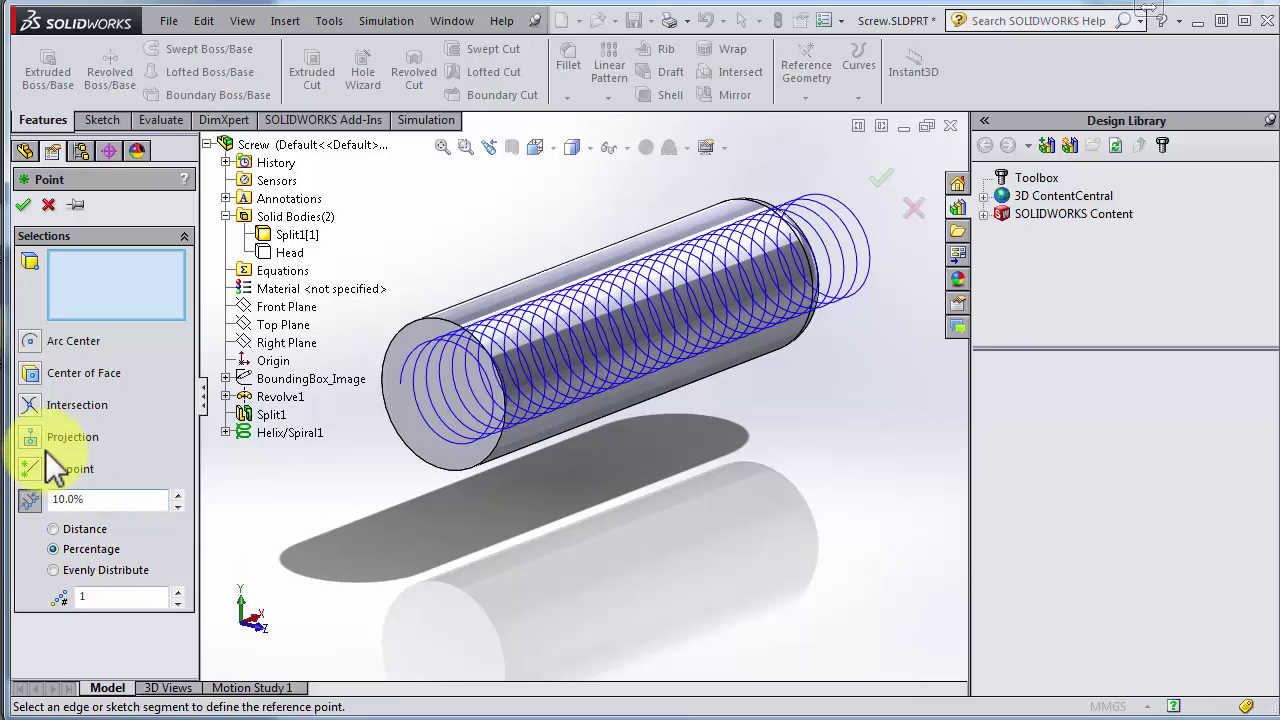
key("Tab")
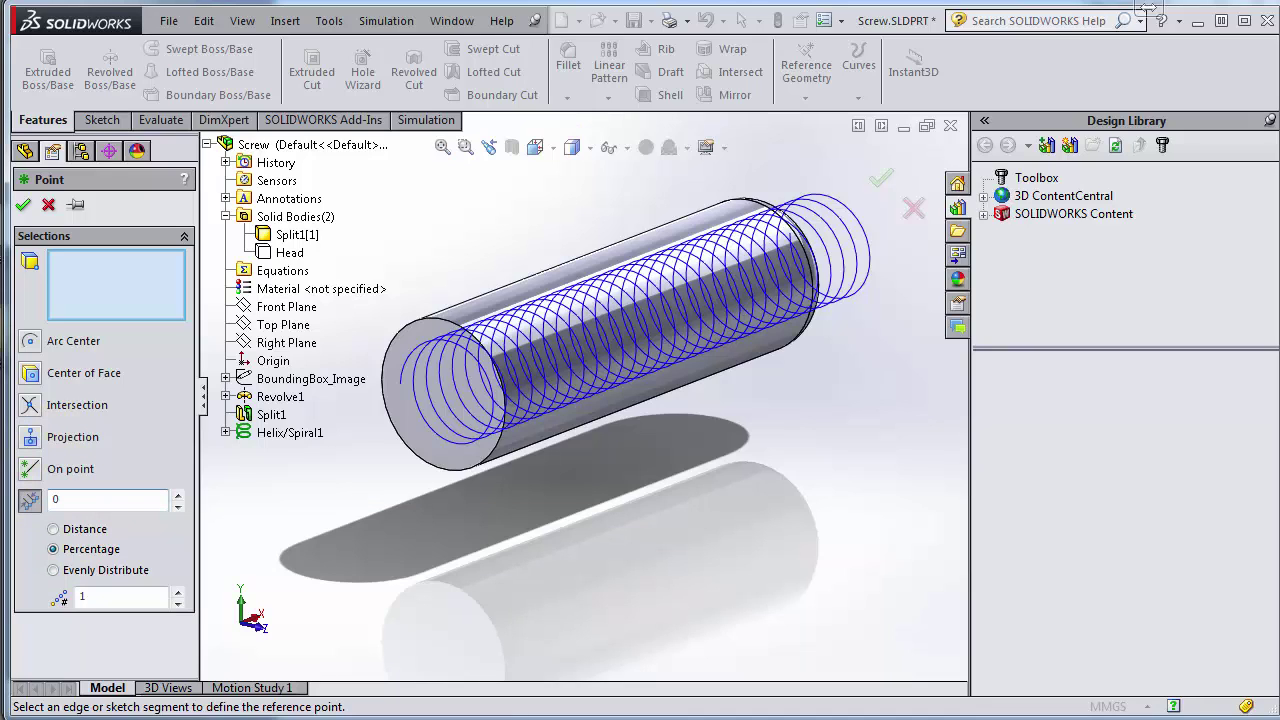
type("0")
key("Return")
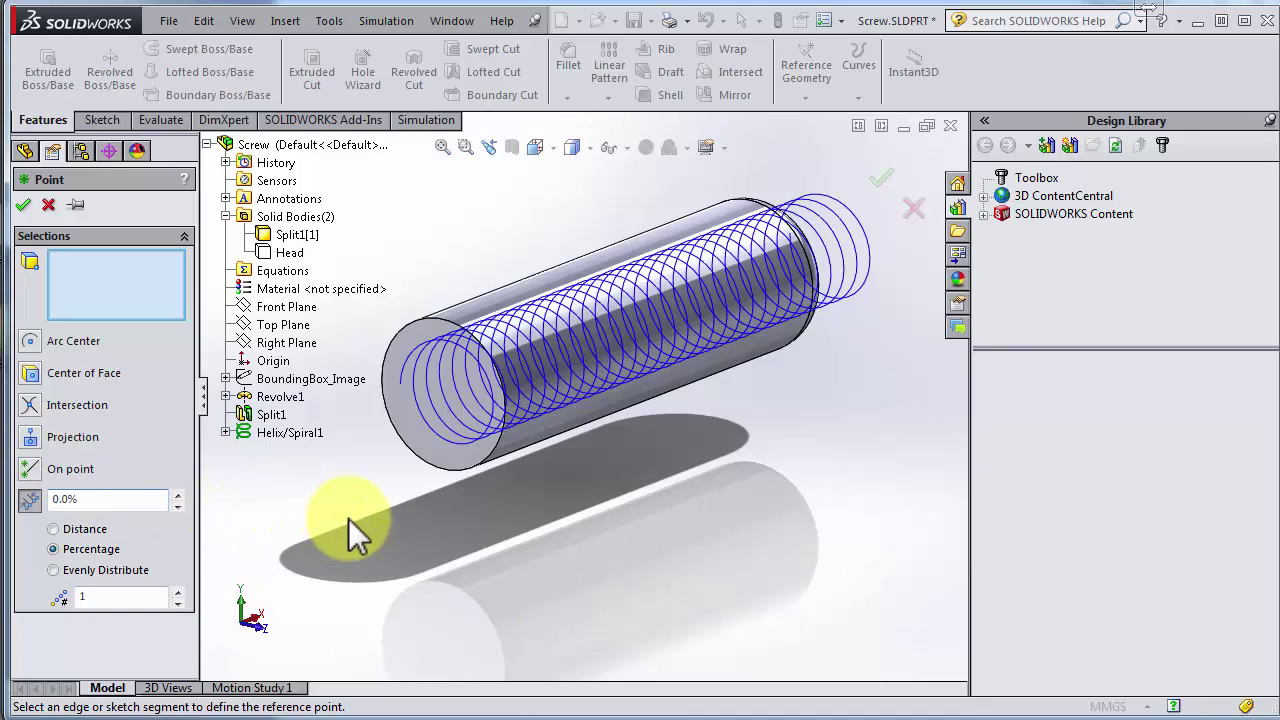
left_click(402, 378)
left_click(400, 404)
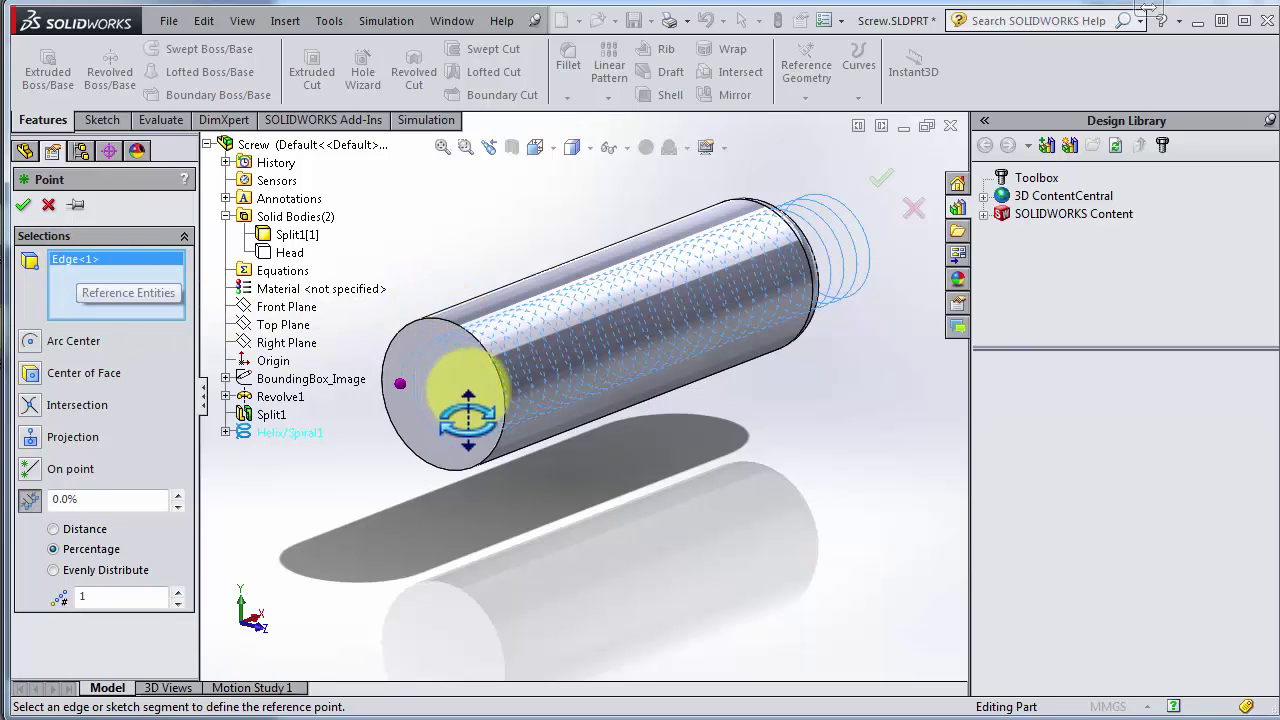
Try moving the reference point to 9% along the helix.
middle_click_drag(443, 338, 407, 388)
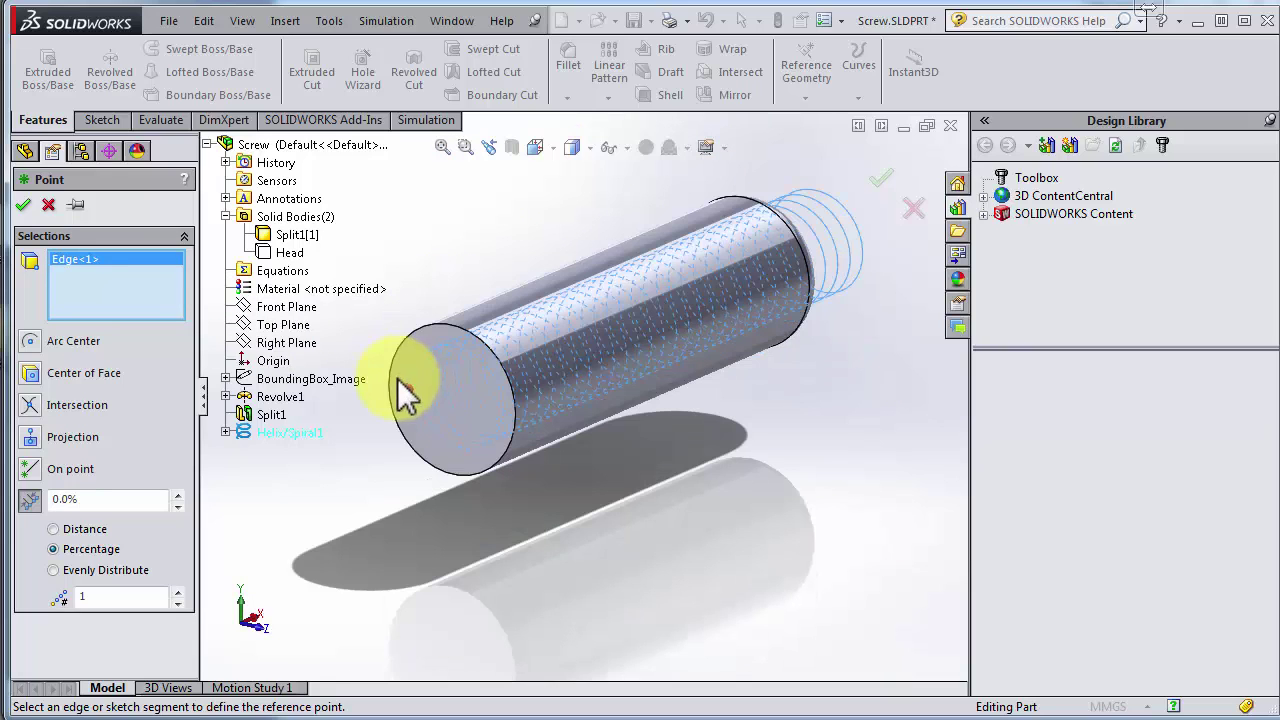
left_click(180, 497)
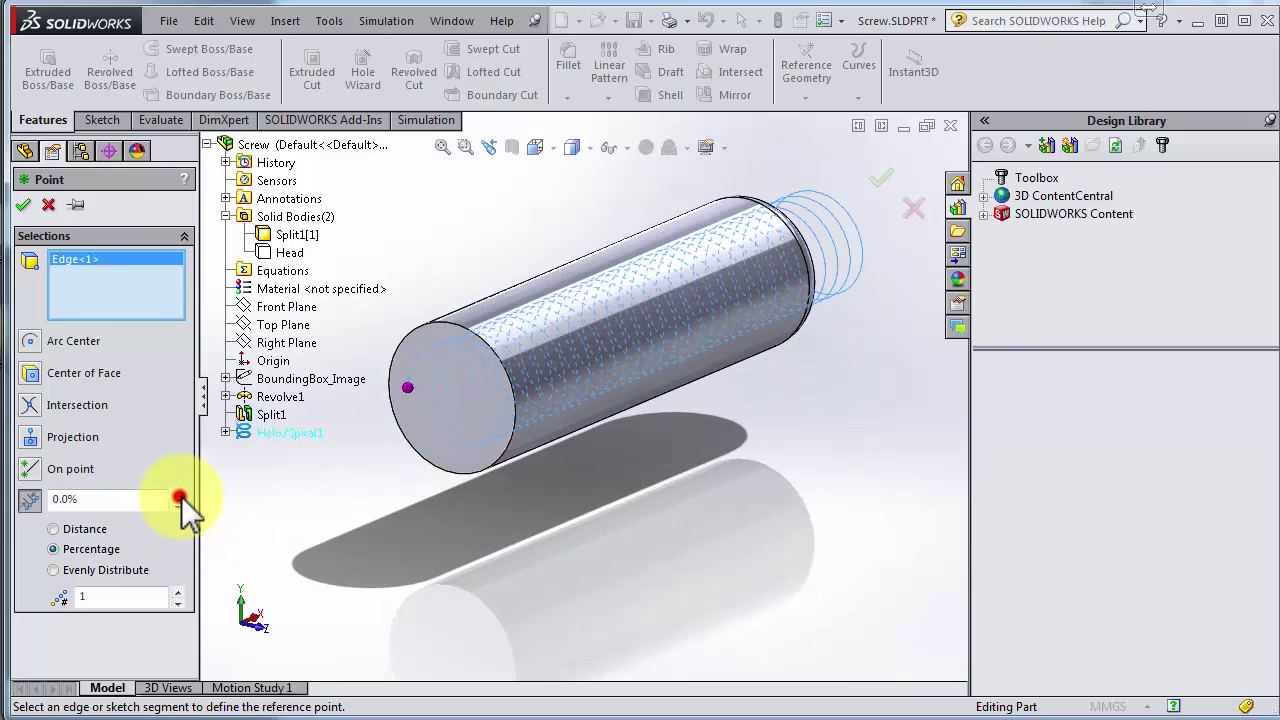
left_click(184, 495)
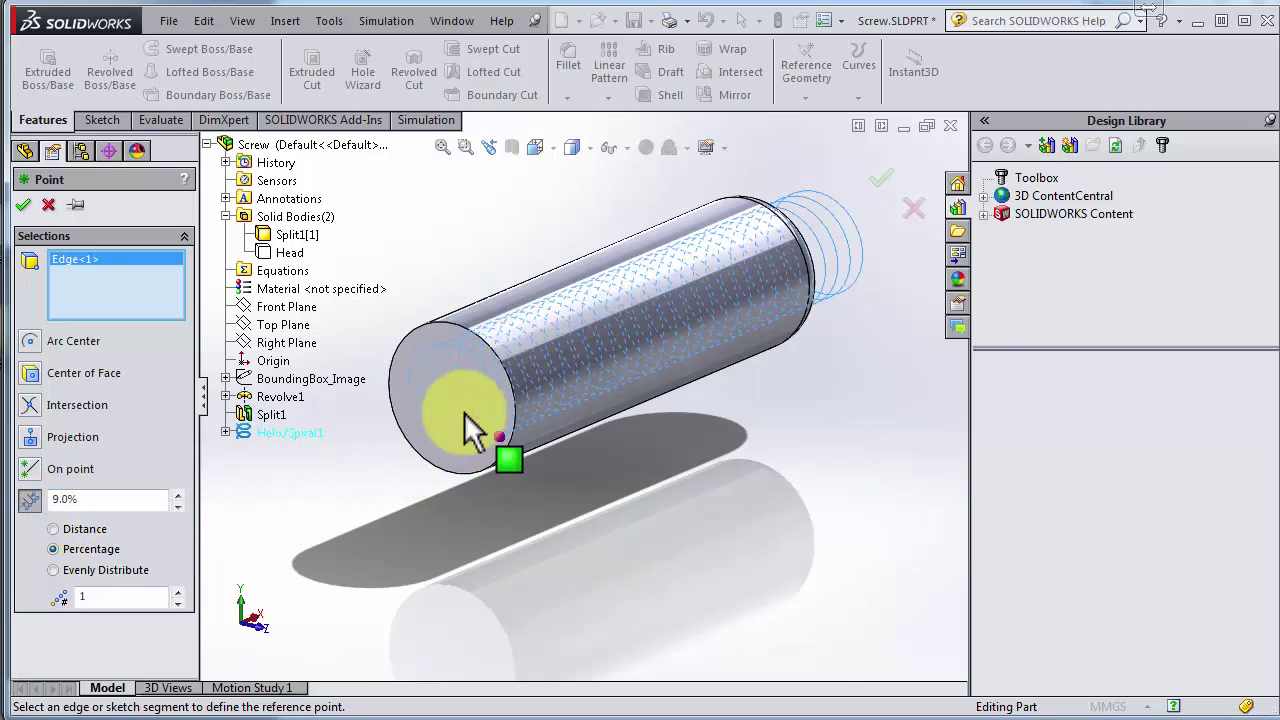
Set the reference point's position to 0% along the helix and accept it.
left_click(121, 498)
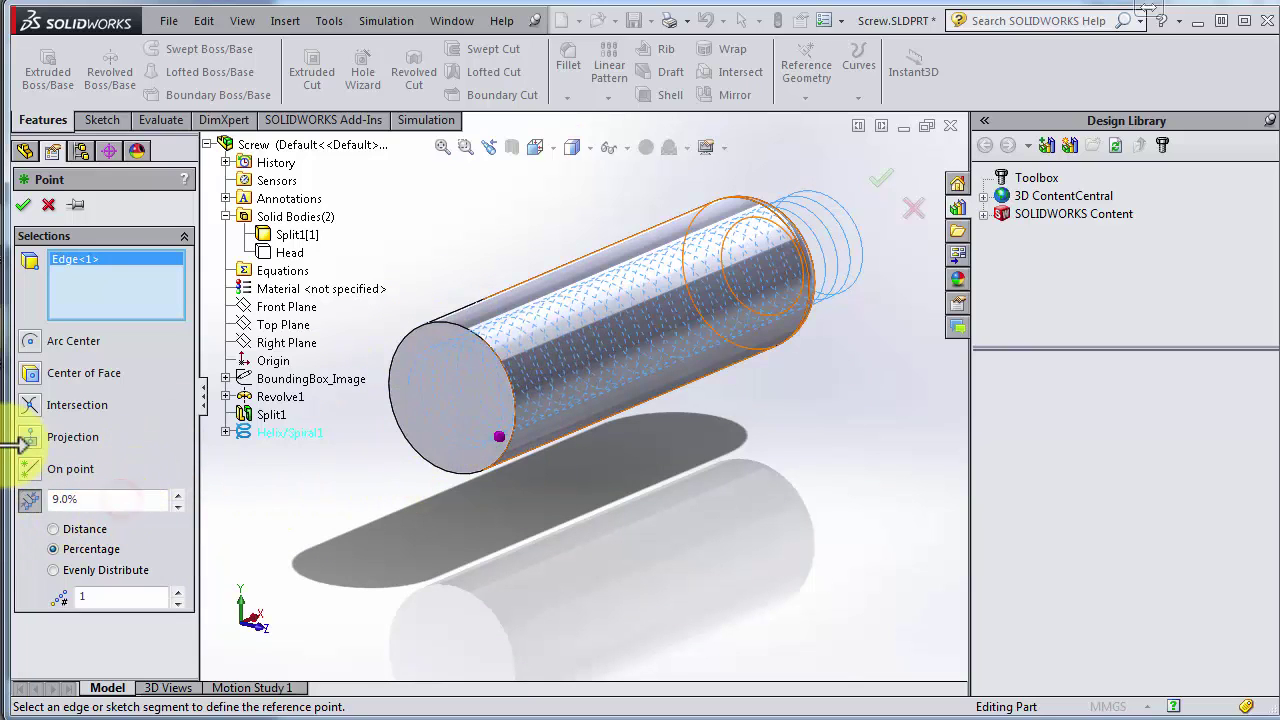
type("0")
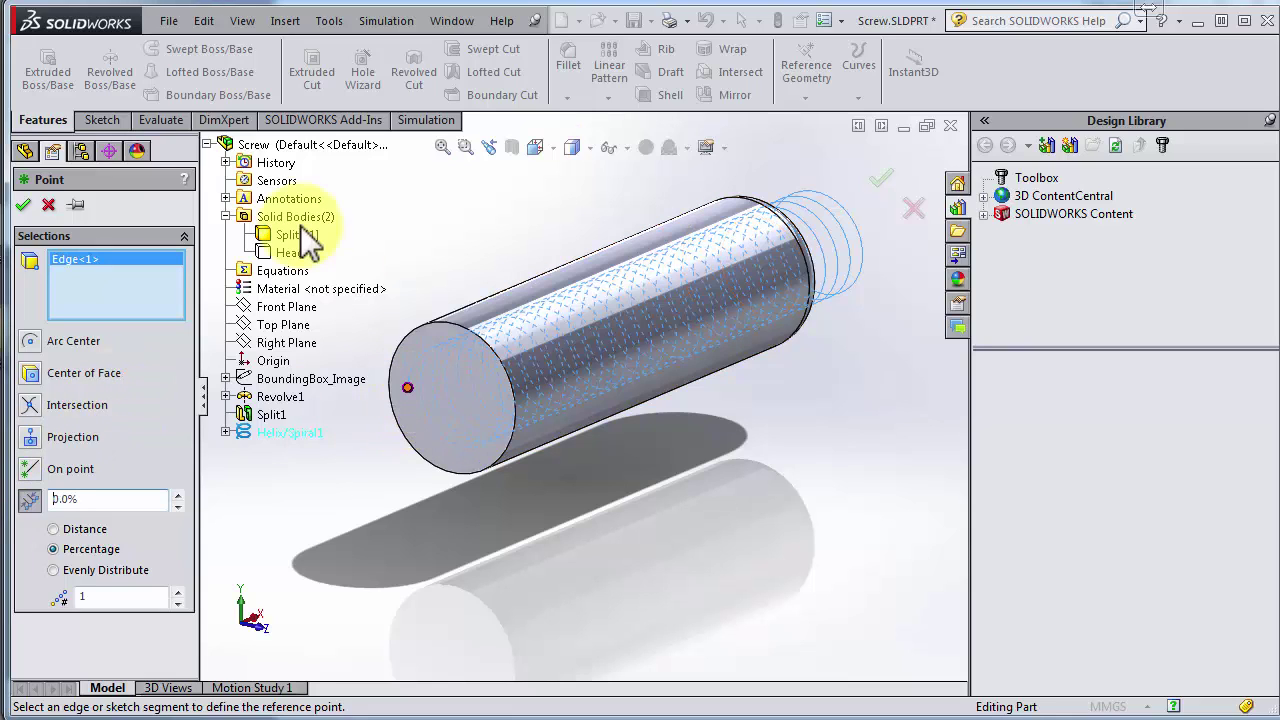
left_click(23, 205)
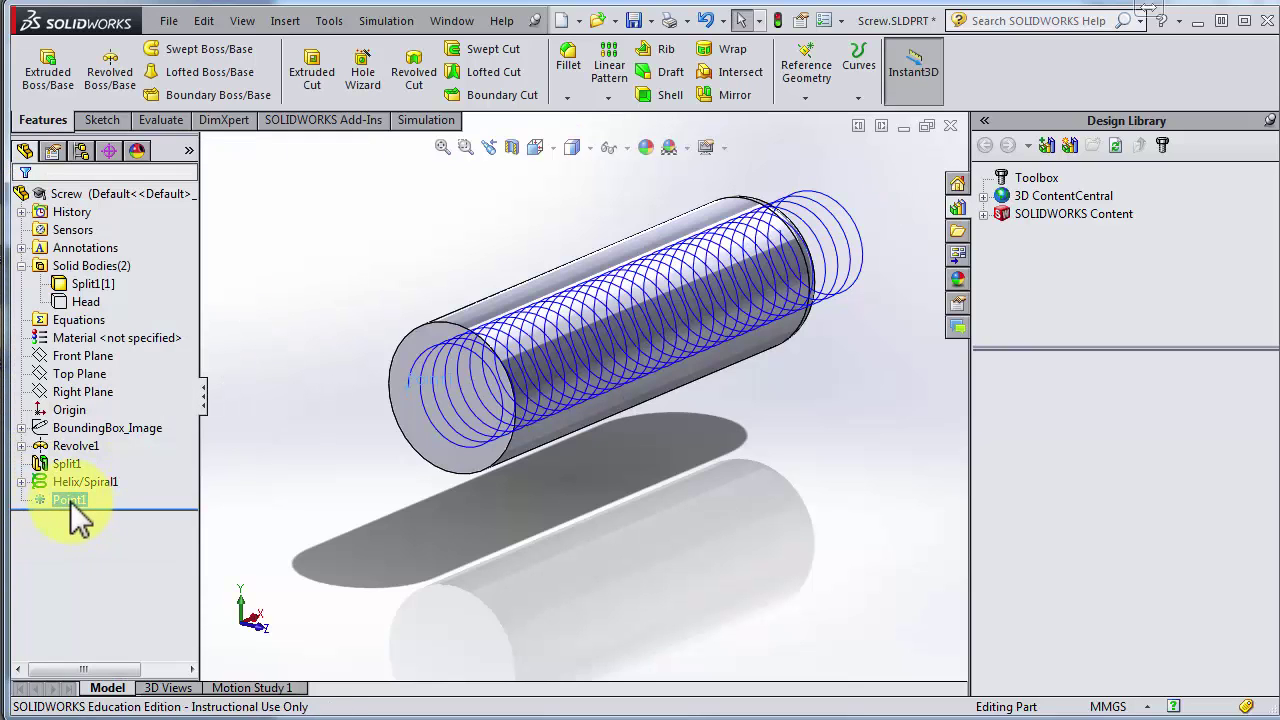
Define a reference plane coincident with the point at the helix start and perpendicular to the helix curve.
left_click(460, 601)
middle_click_drag(472, 527, 465, 575)
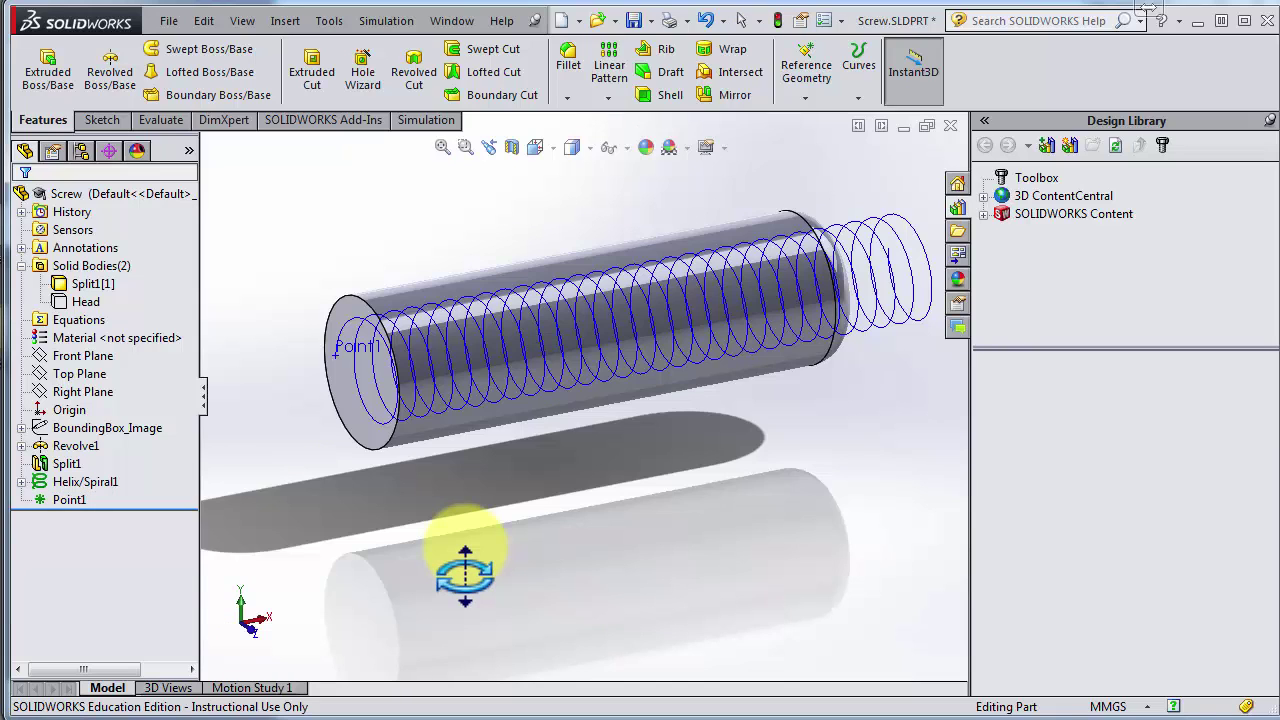
key("ctrl+7")
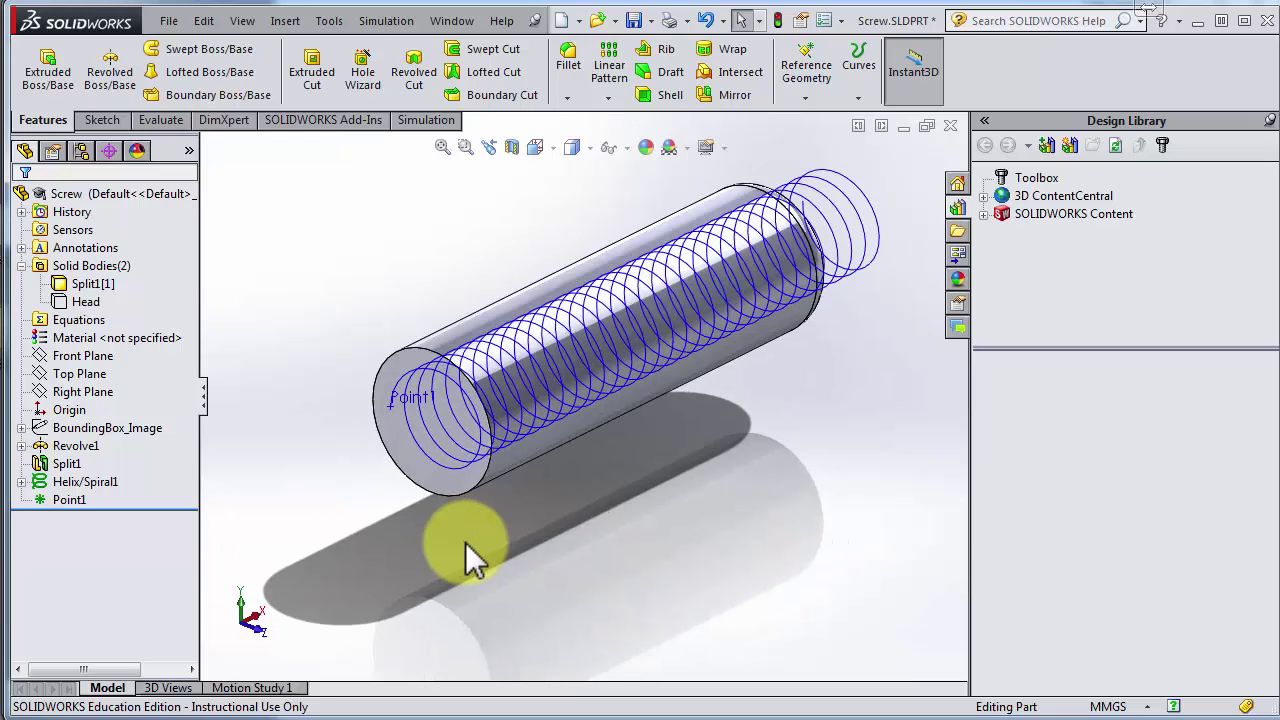
left_click(807, 101)
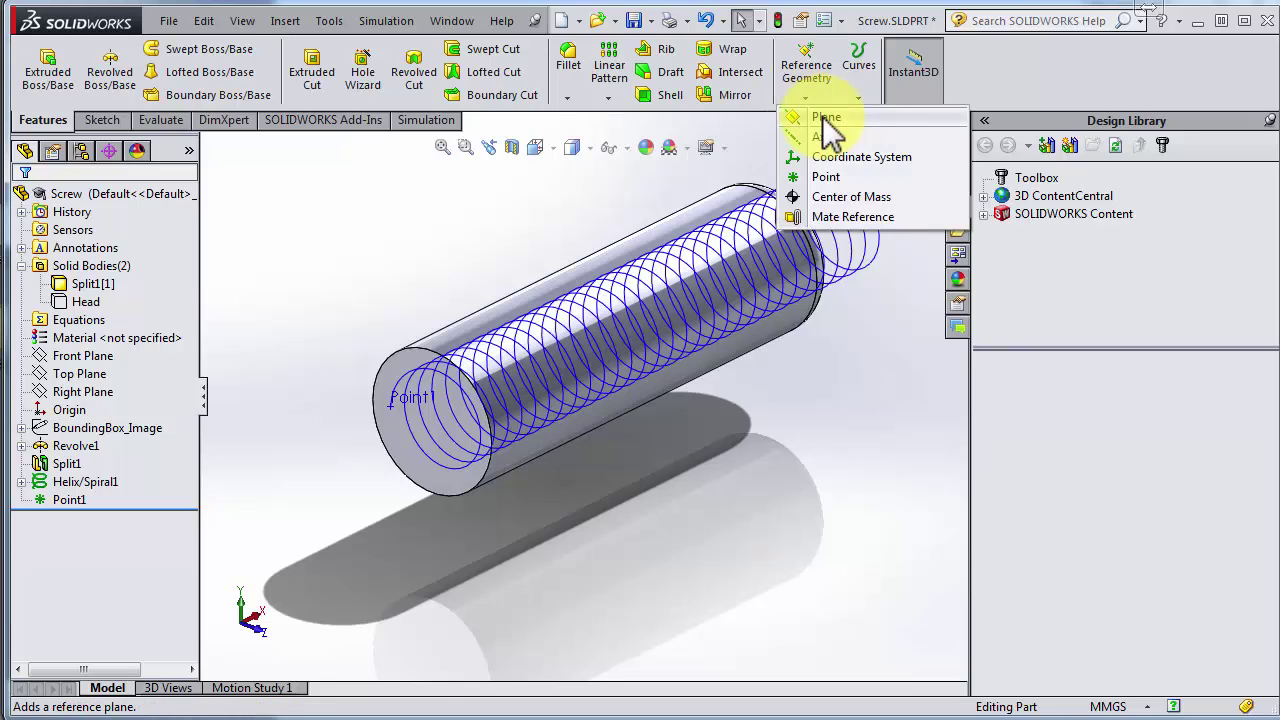
left_click(821, 117)
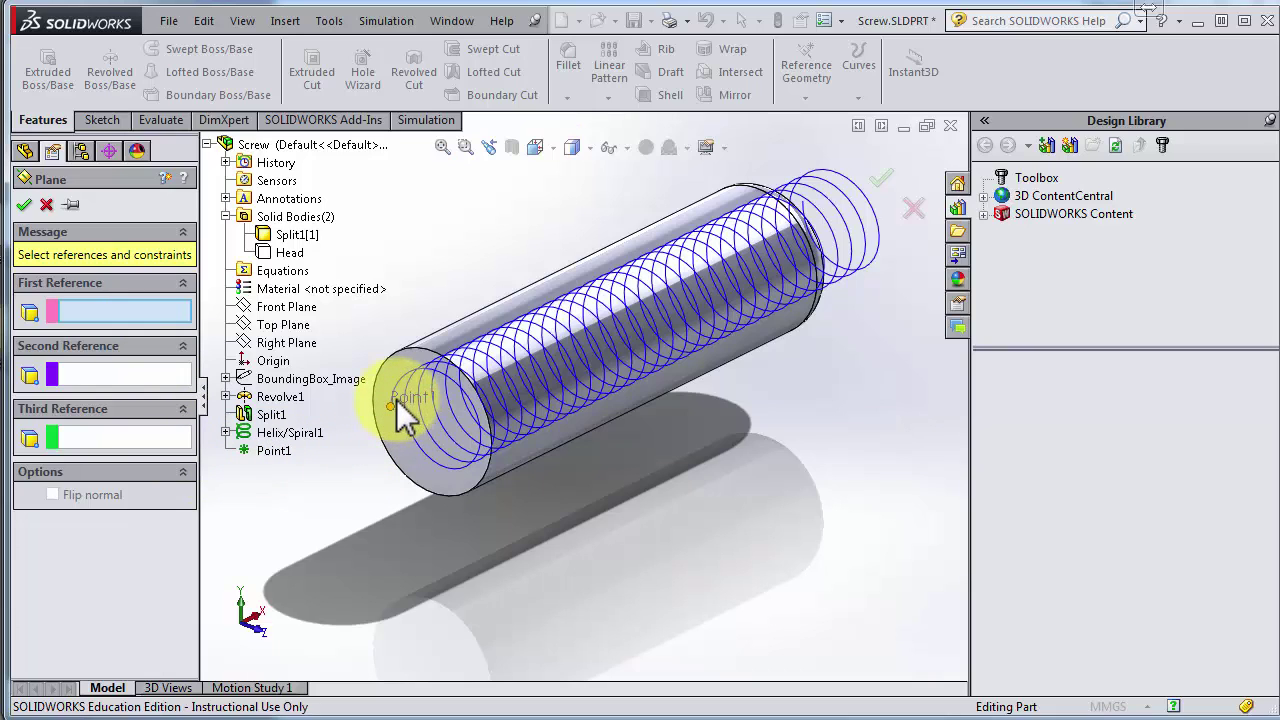
left_click(272, 453)
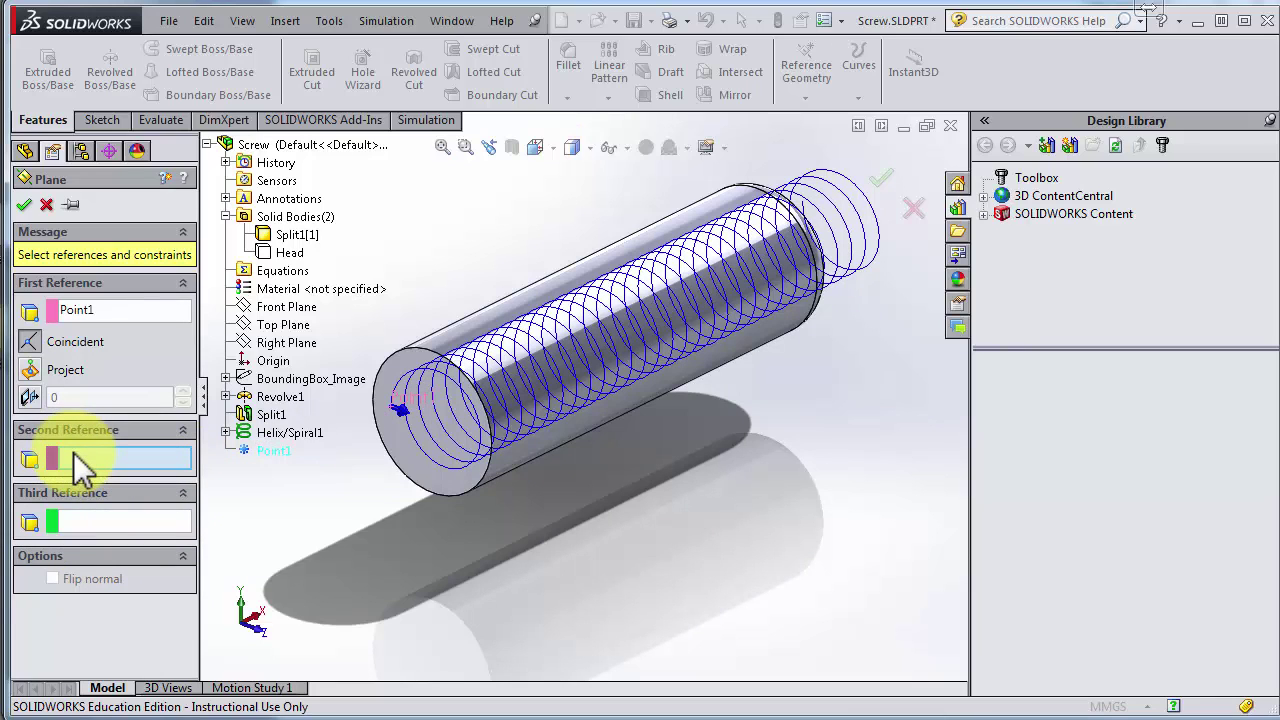
left_click(426, 462)
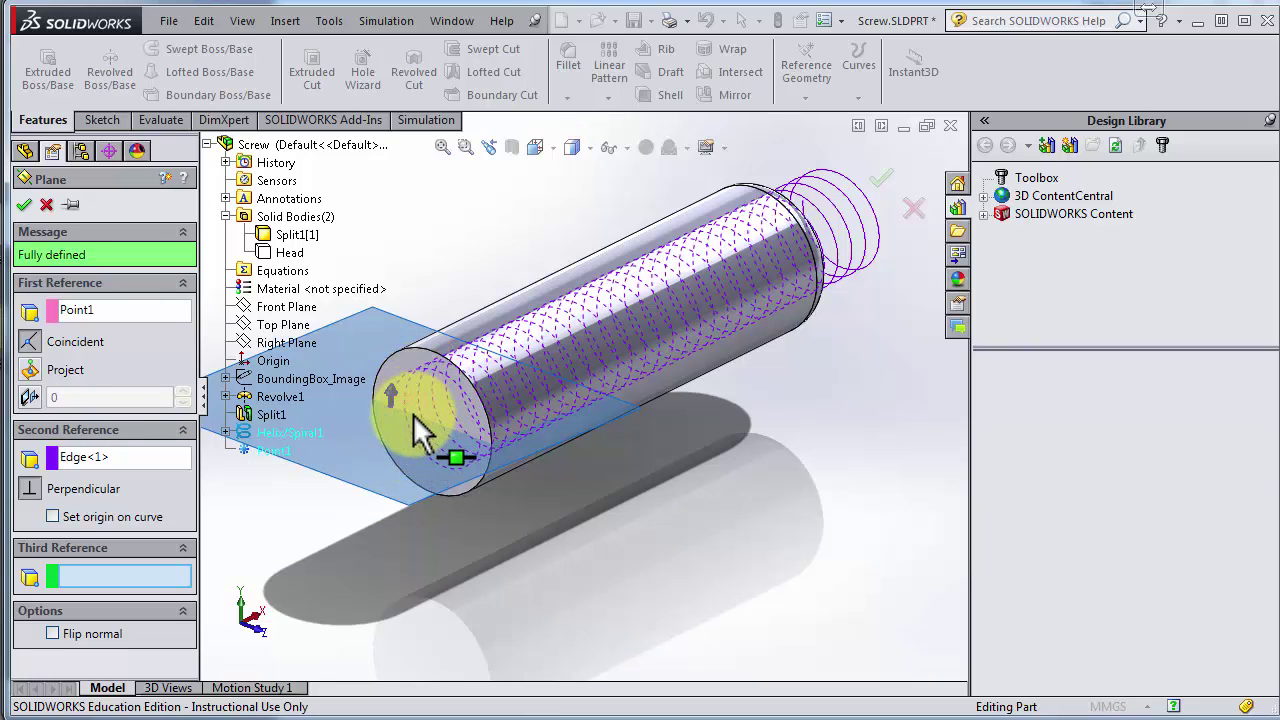
Check the new plane's tilt against the helix start from the side and accept the plane.
scroll(423, 390, "down", 2)
middle_click_drag(551, 372, 480, 360, "ctrl")
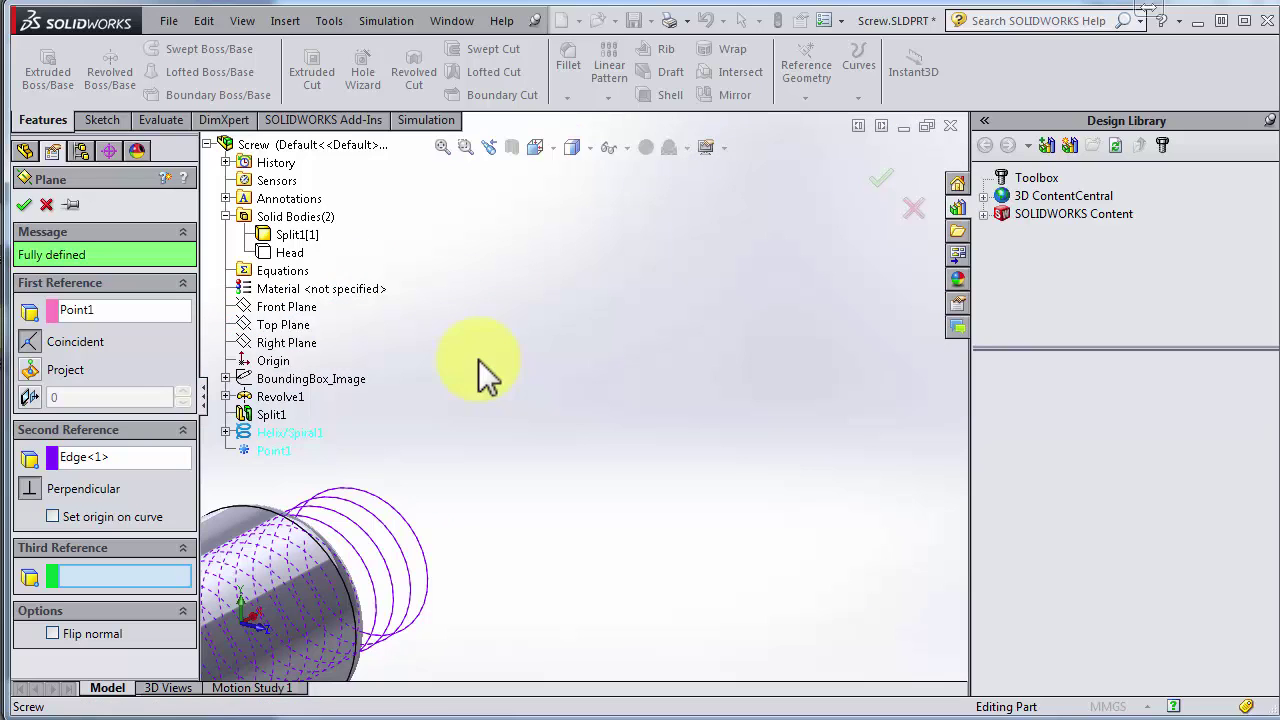
middle_click_drag(490, 306, 766, 286)
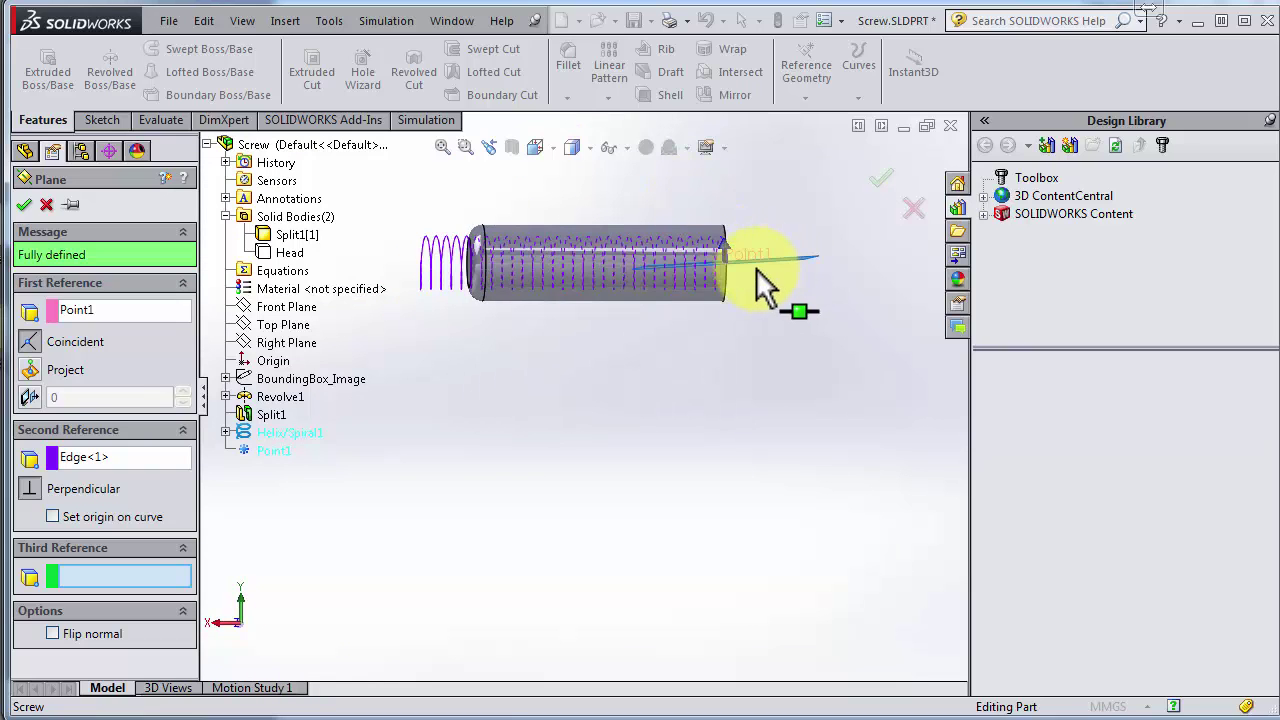
scroll(600, 305, "down", 2)
scroll(380, 301, "down", 2)
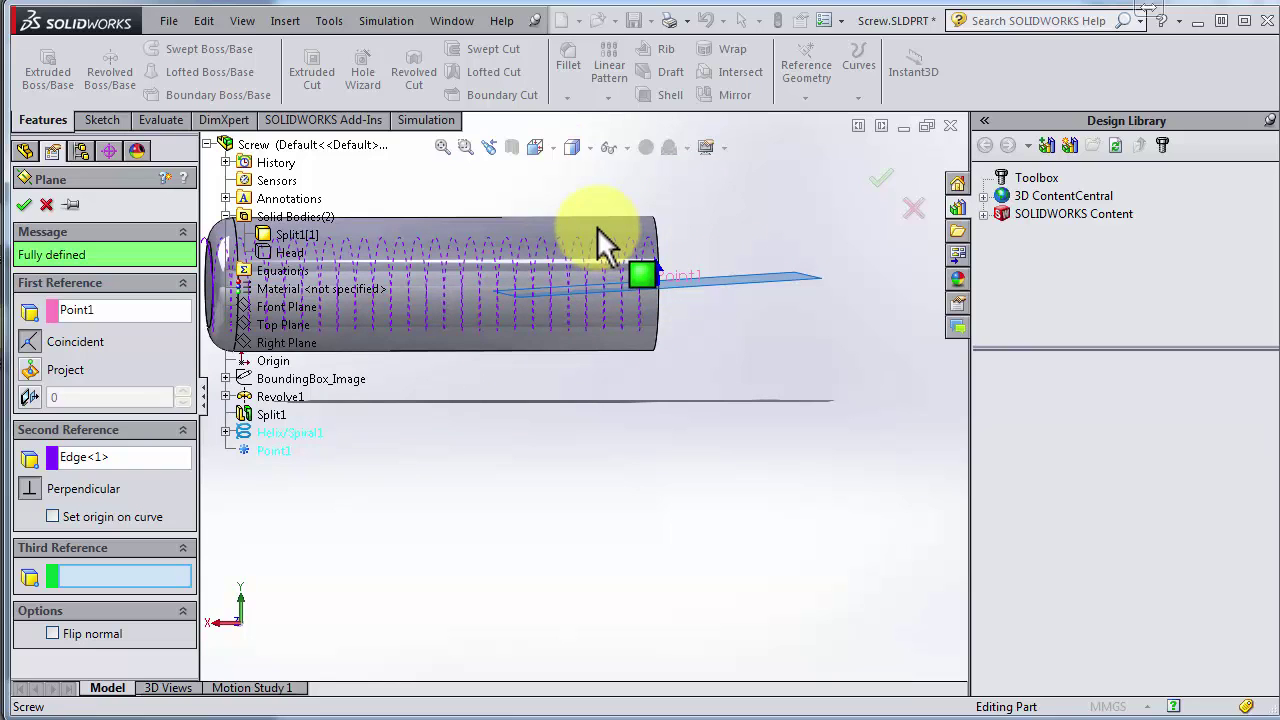
scroll(605, 291, "down", 2)
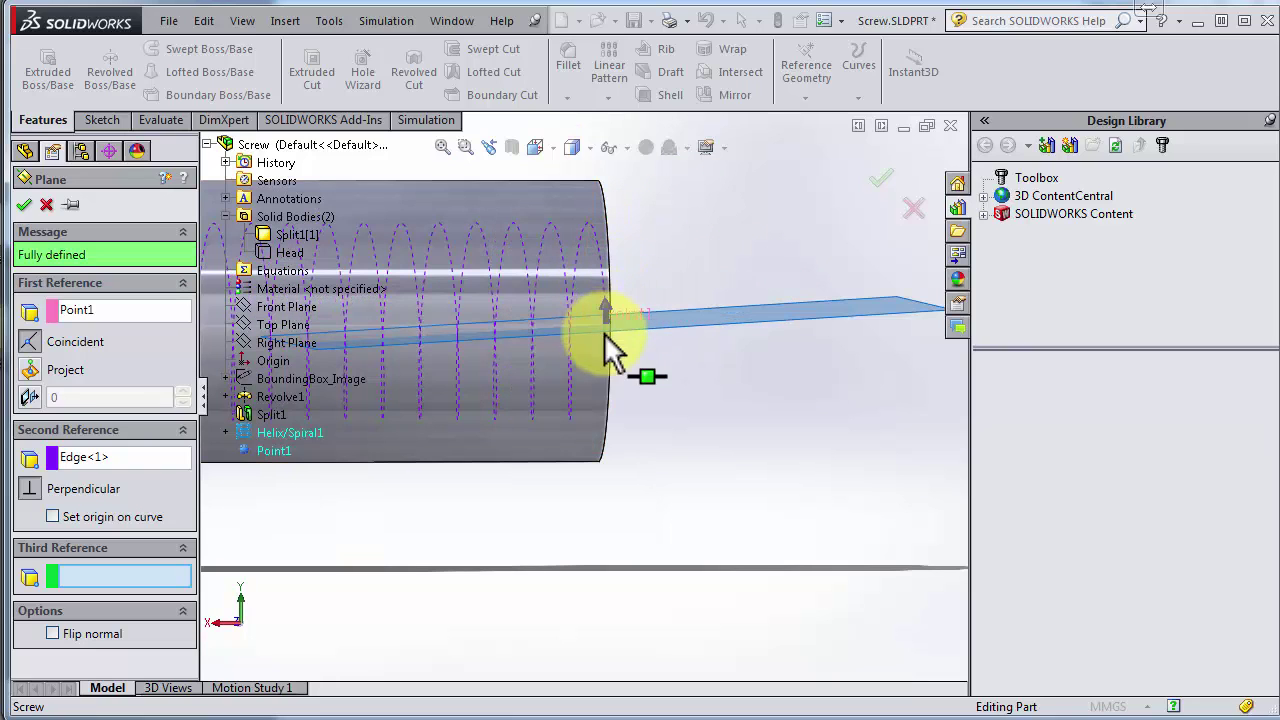
left_click(877, 186)
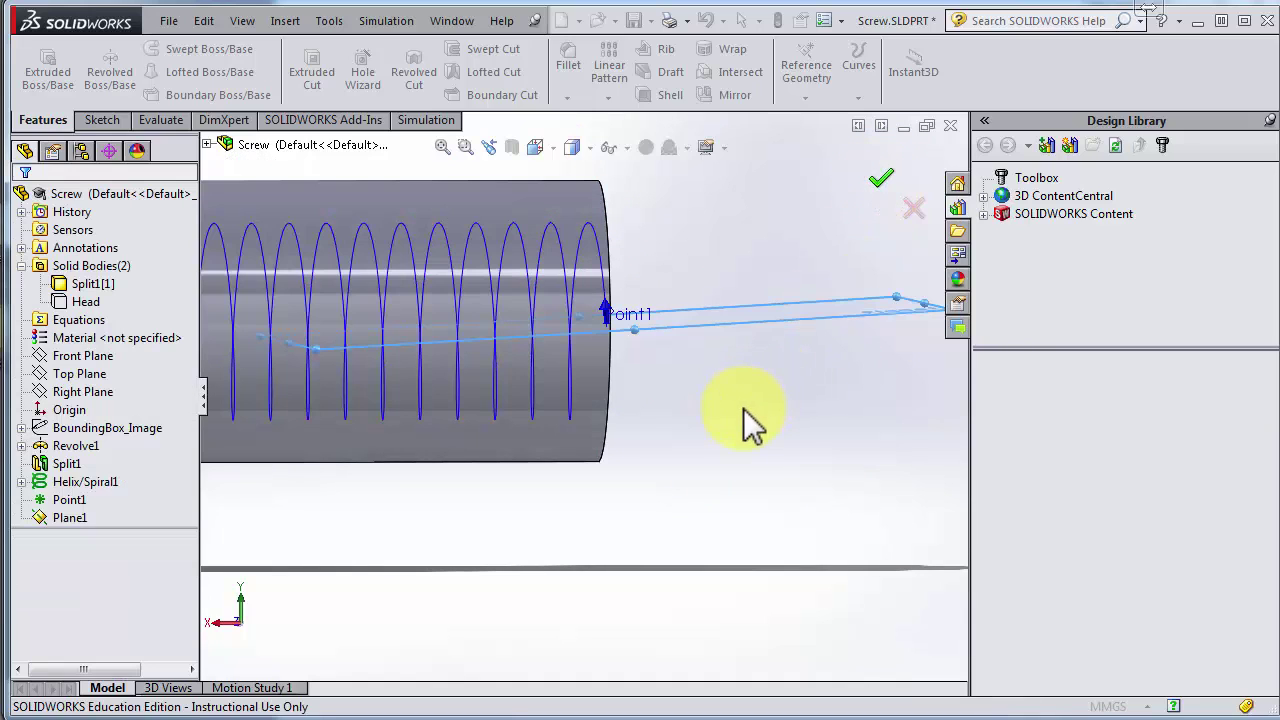
Enlarge the new plane's outline so it spans the whole helix and extends well beyond the shank's flat end.
scroll(635, 360, "up", 2)
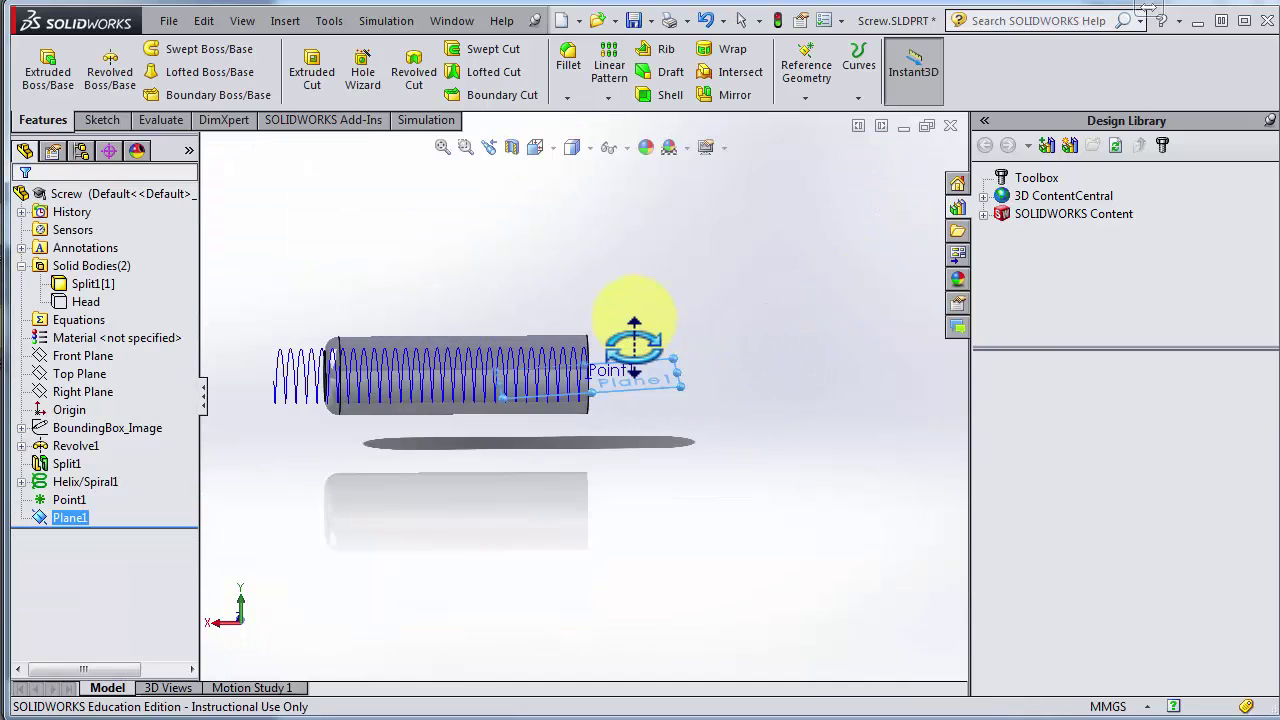
scroll(634, 350, "up", 3)
middle_click_drag(635, 337, 640, 366)
middle_click_drag(503, 432, 508, 400)
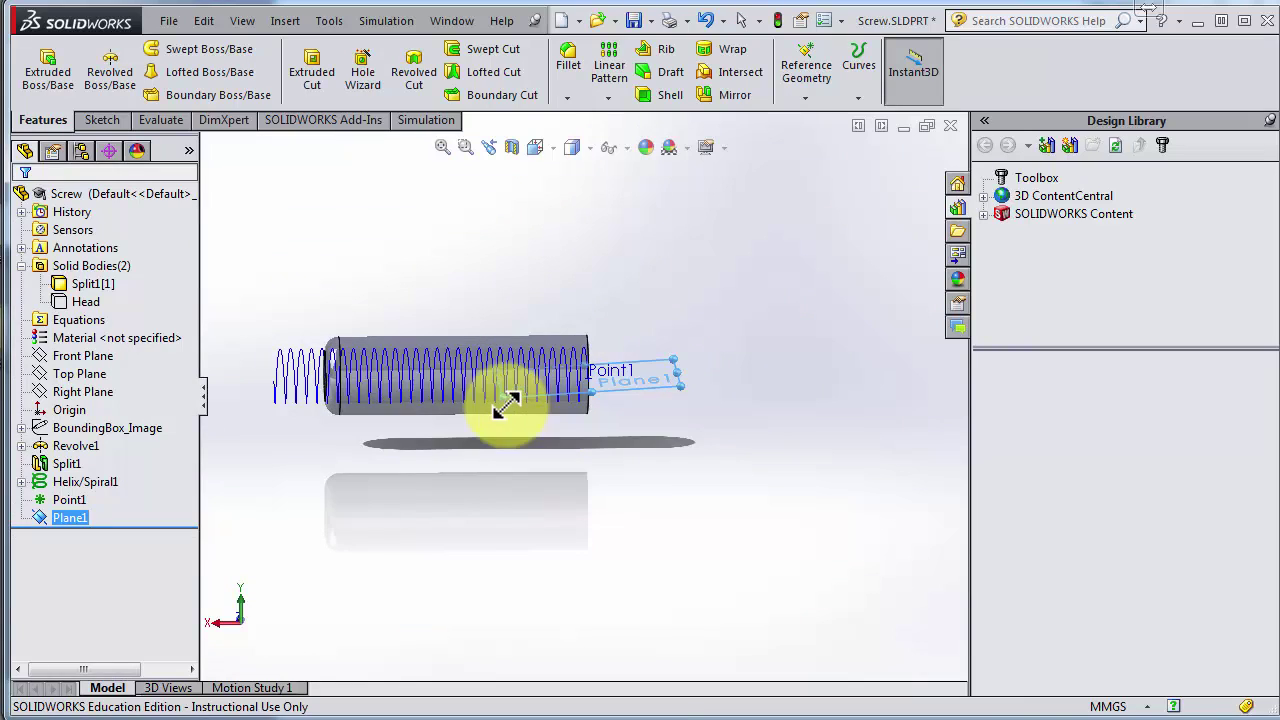
left_click_drag(506, 405, 270, 428)
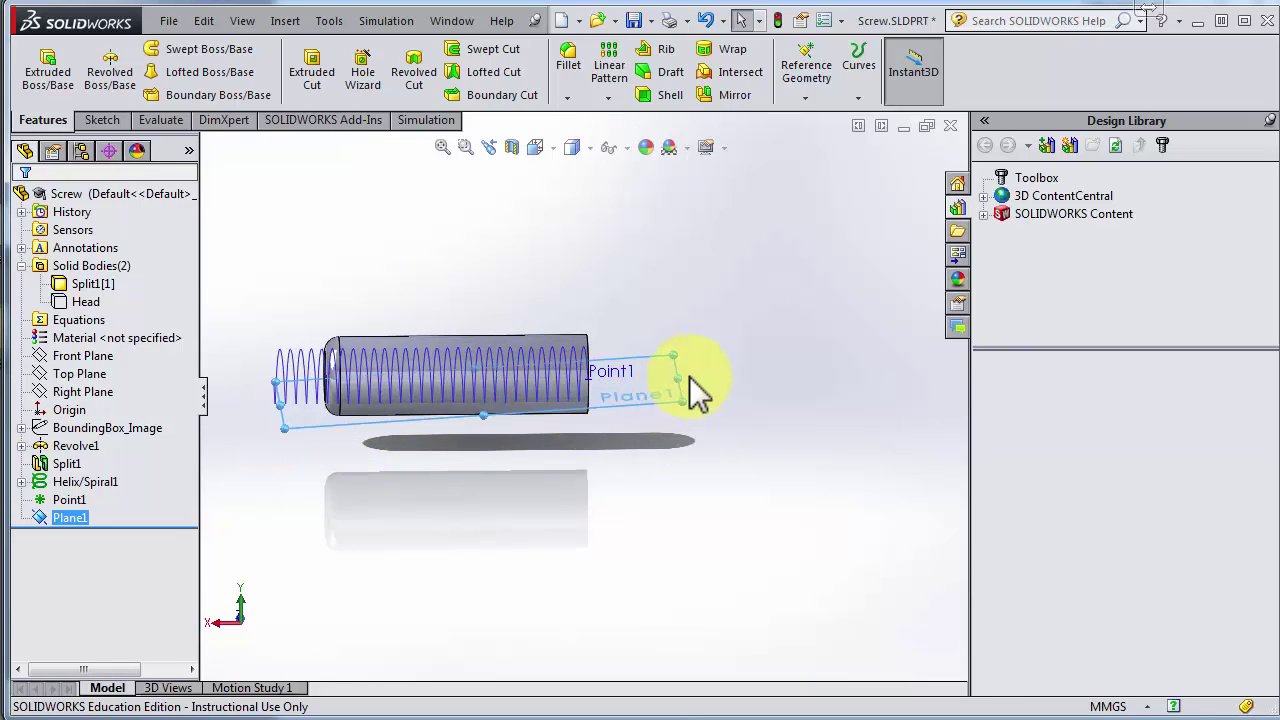
left_click_drag(681, 369, 789, 368)
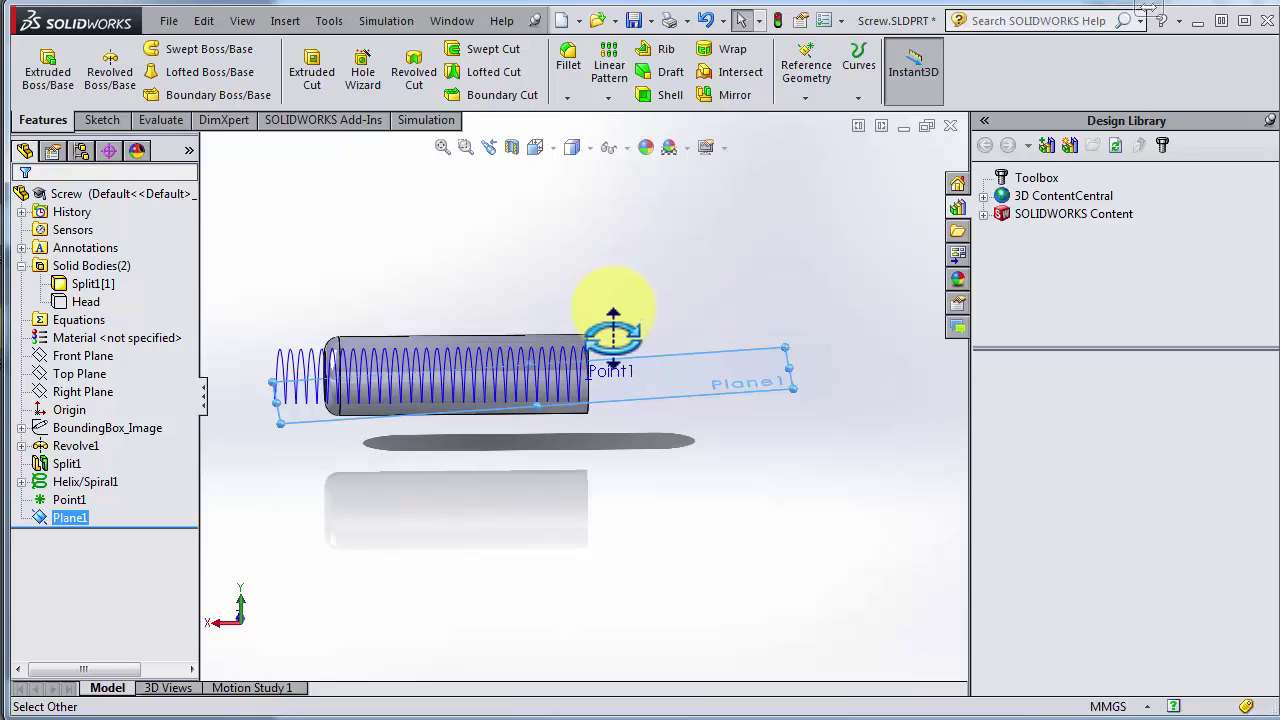
Open a new sketch on the plane perpendicular to the helix, viewed close up at the helix start point.
middle_click_drag(315, 429, 358, 402)
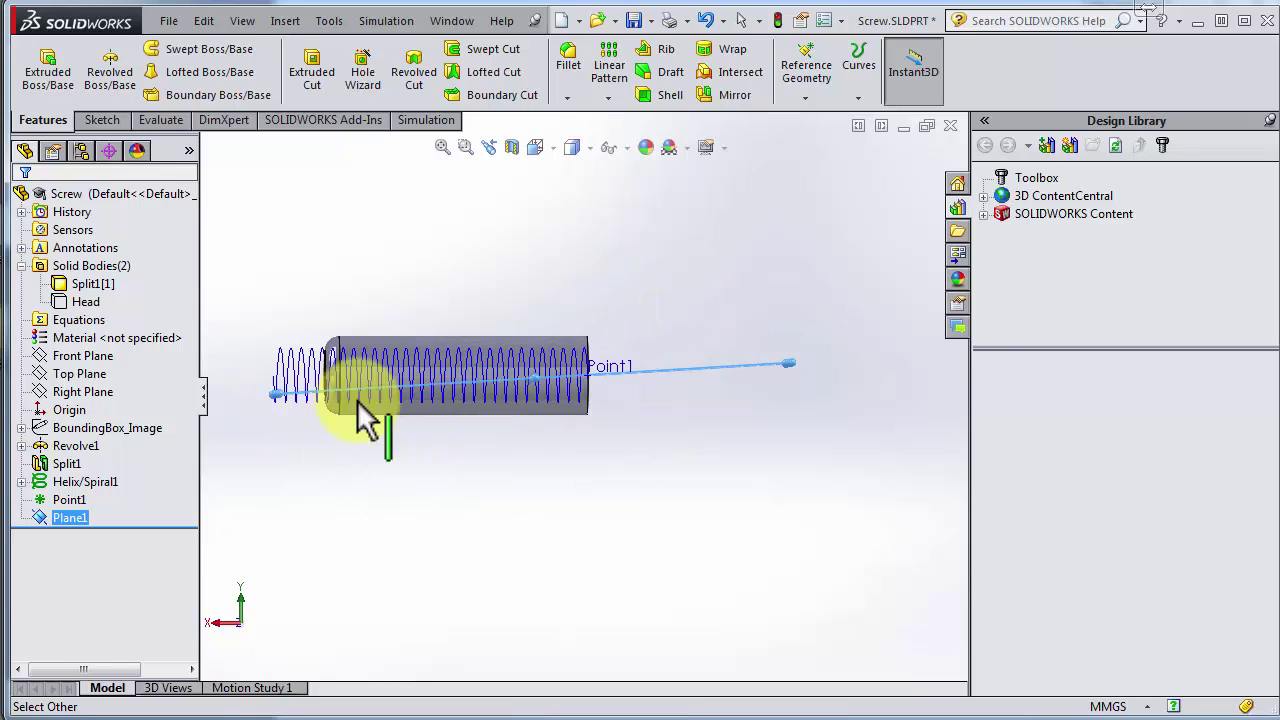
middle_click(596, 392)
middle_click_drag(589, 318, 686, 480)
middle_click_drag(607, 455, 661, 479)
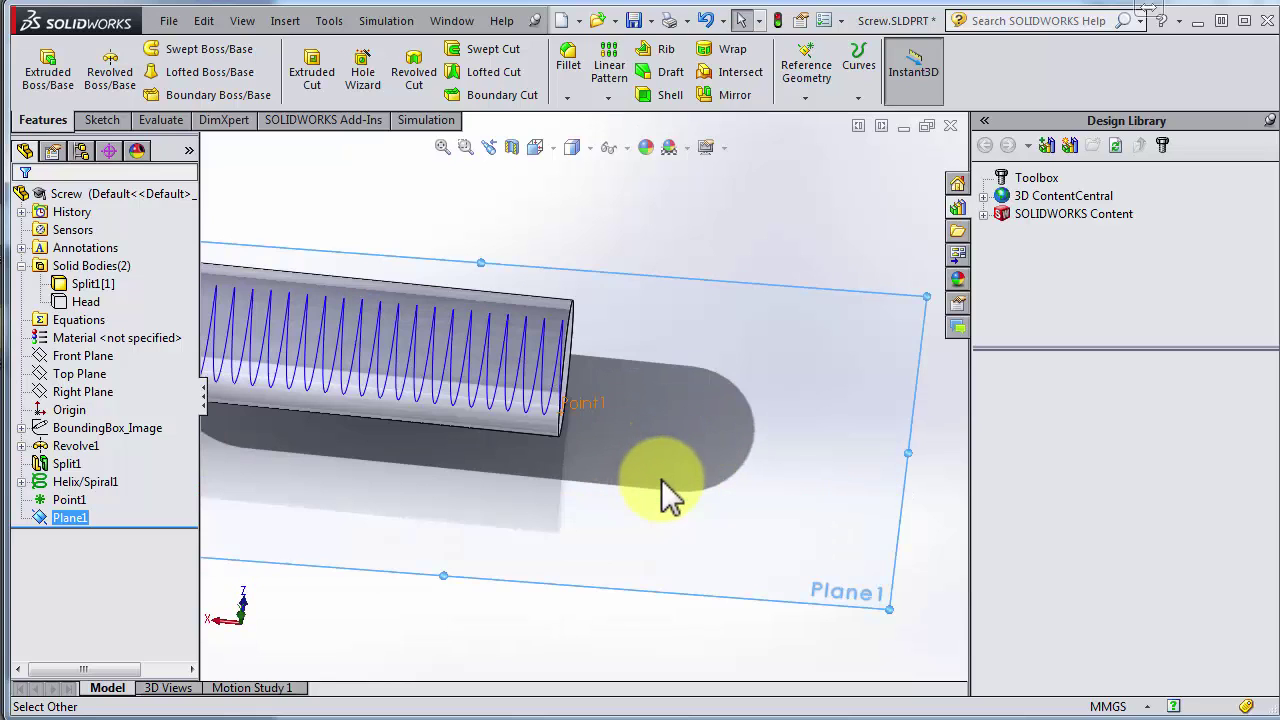
left_click(122, 120)
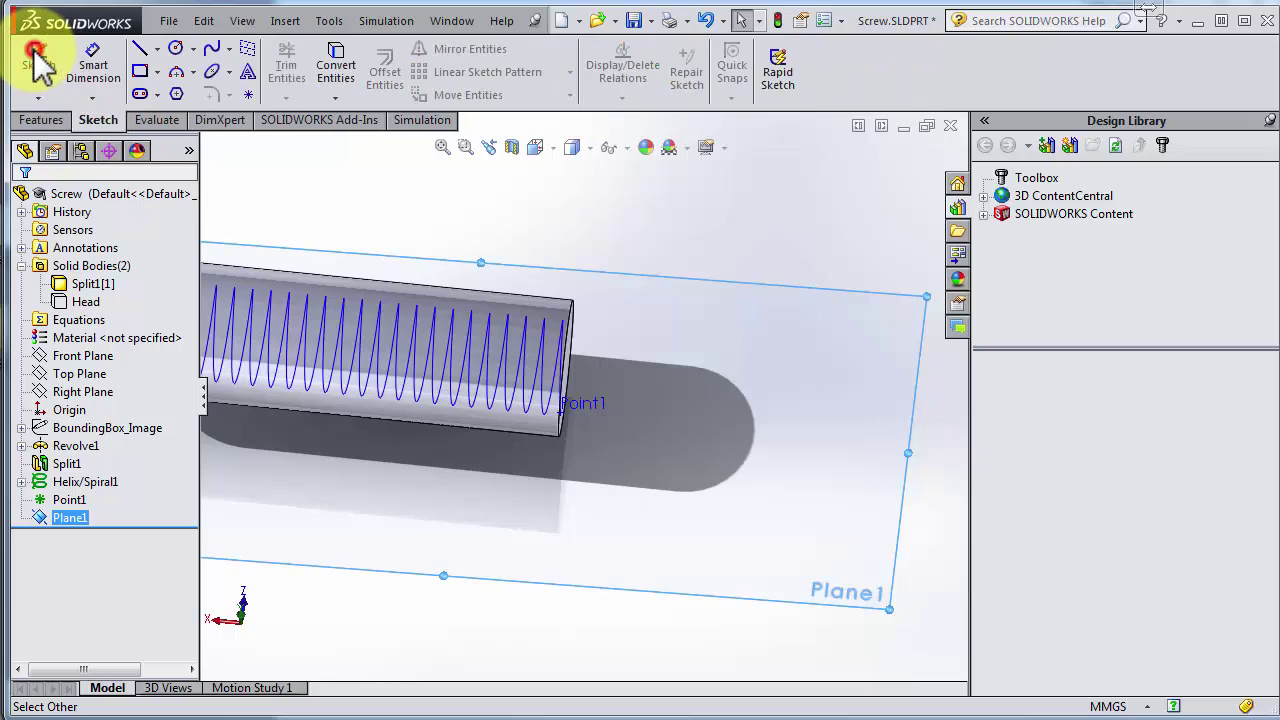
left_click(523, 486)
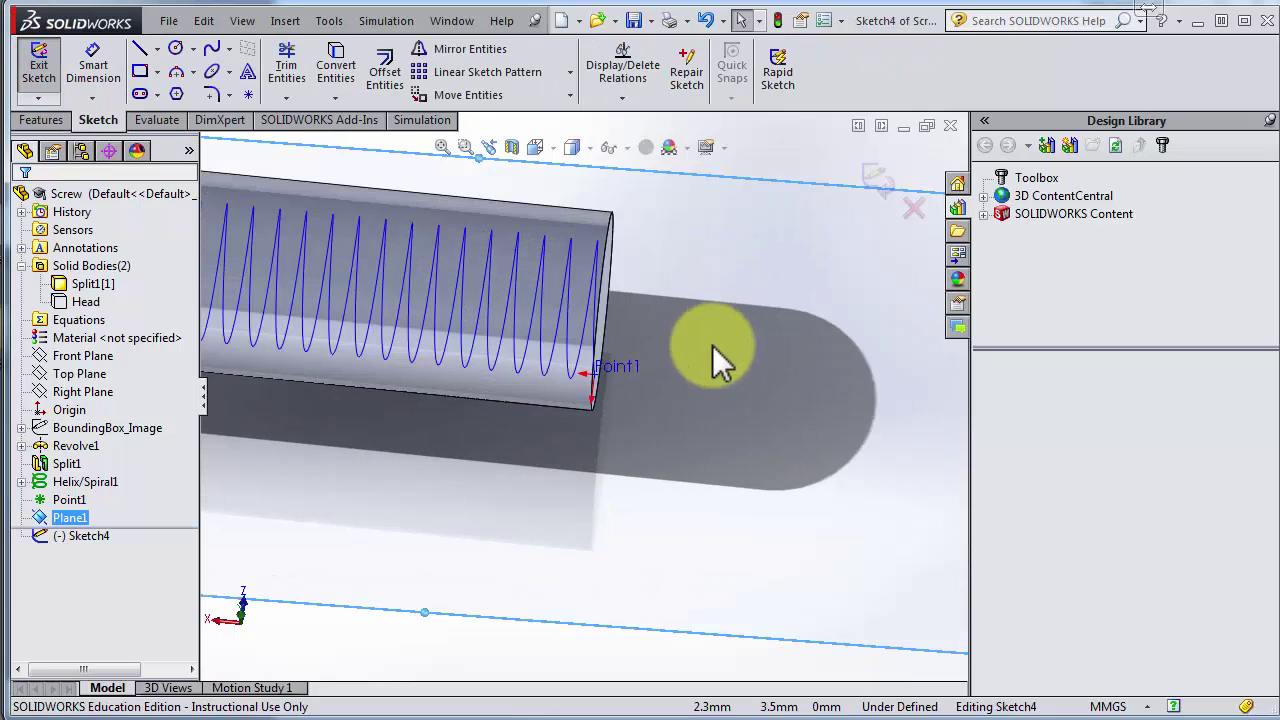
Orient the view normal to the sketch plane, close up on the helix start point.
scroll(668, 447, "down", 3)
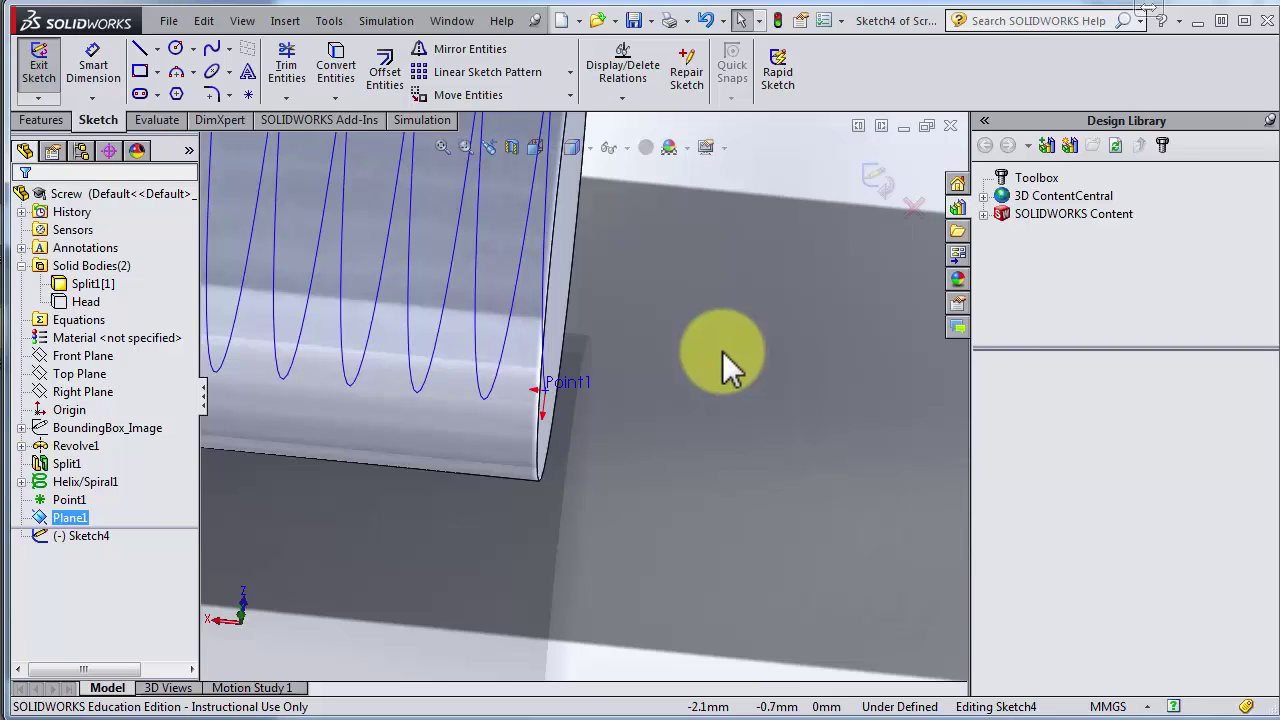
key("space")
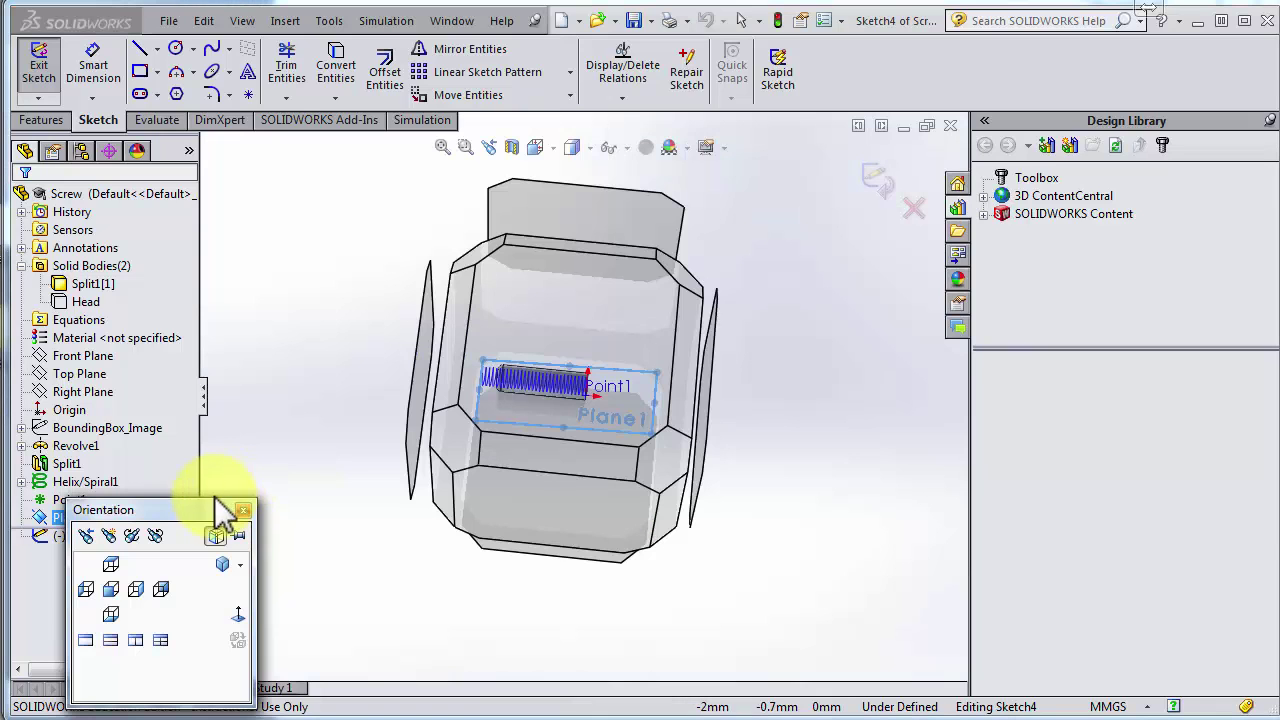
left_click_drag(209, 506, 271, 327)
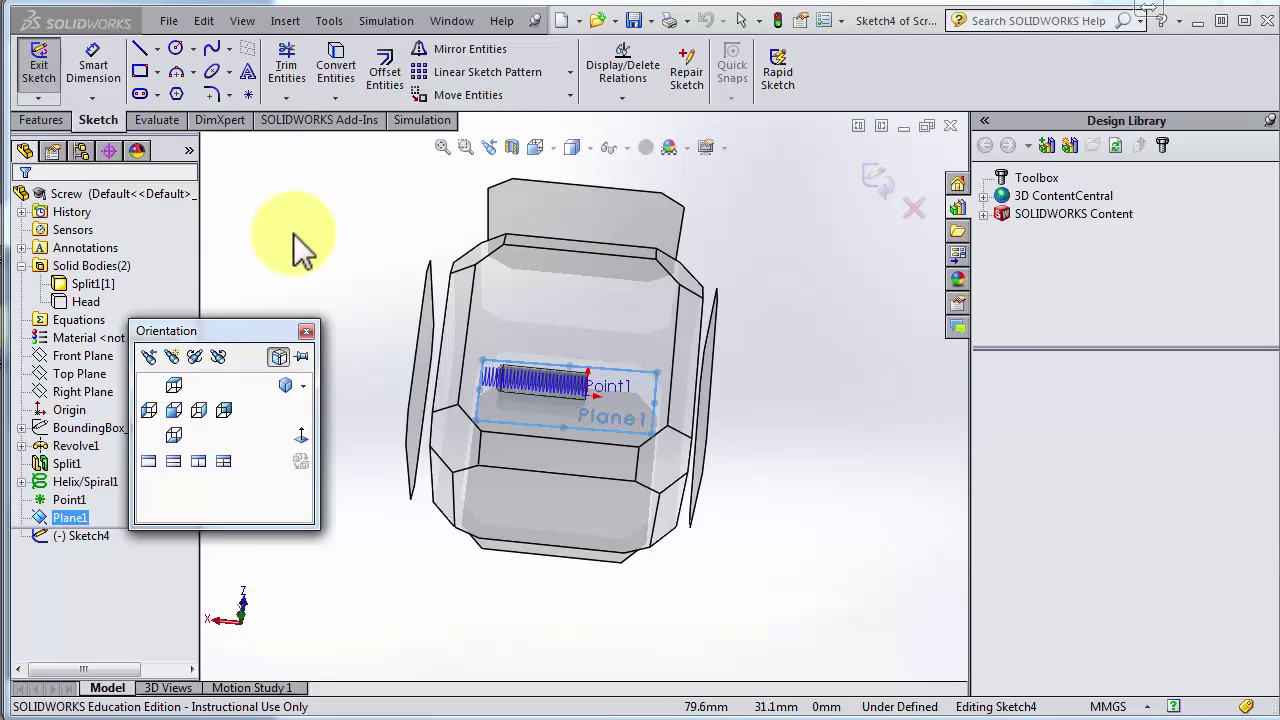
key("space")
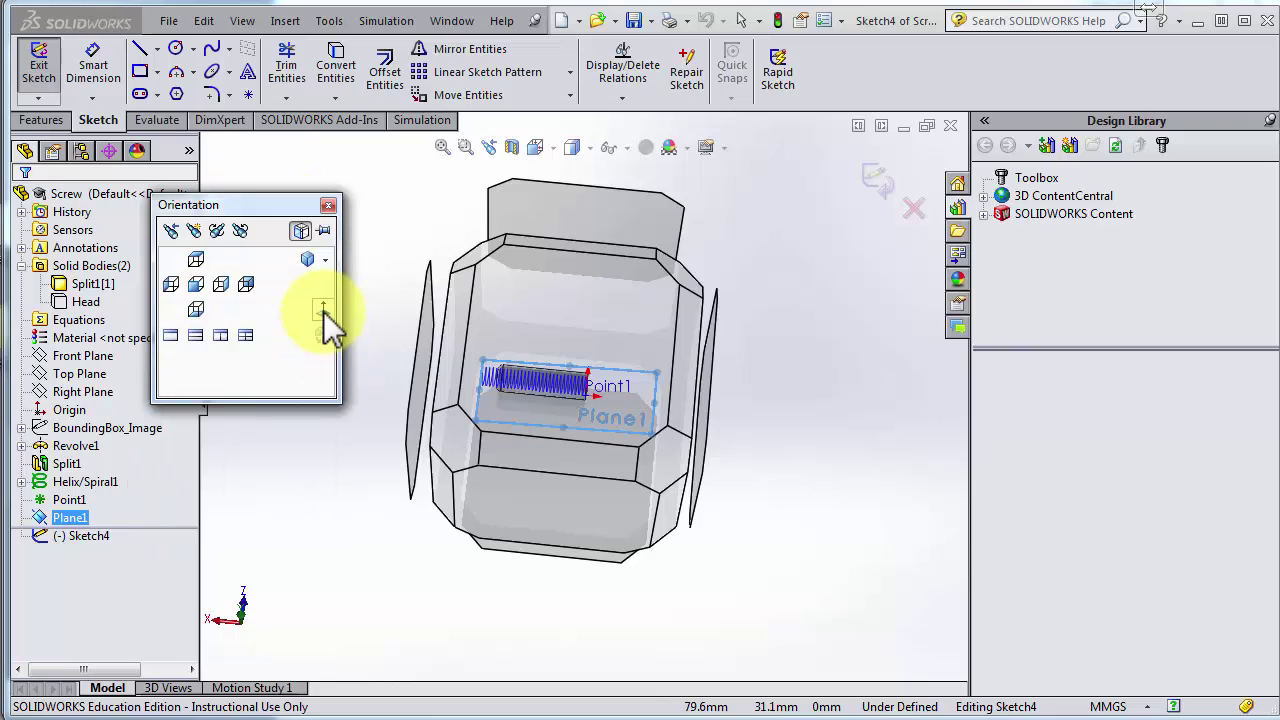
left_click(323, 311)
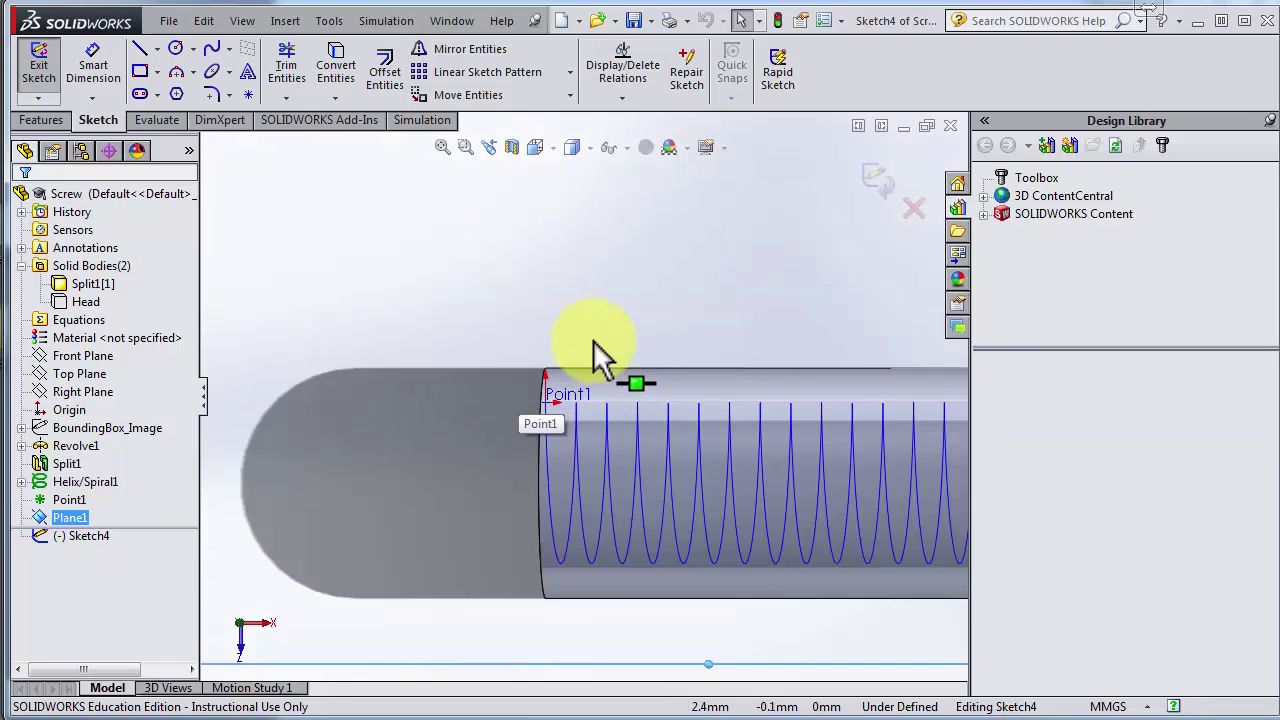
scroll(593, 340, "down", 3)
scroll(531, 354, "down", 3)
scroll(531, 354, "down", 2)
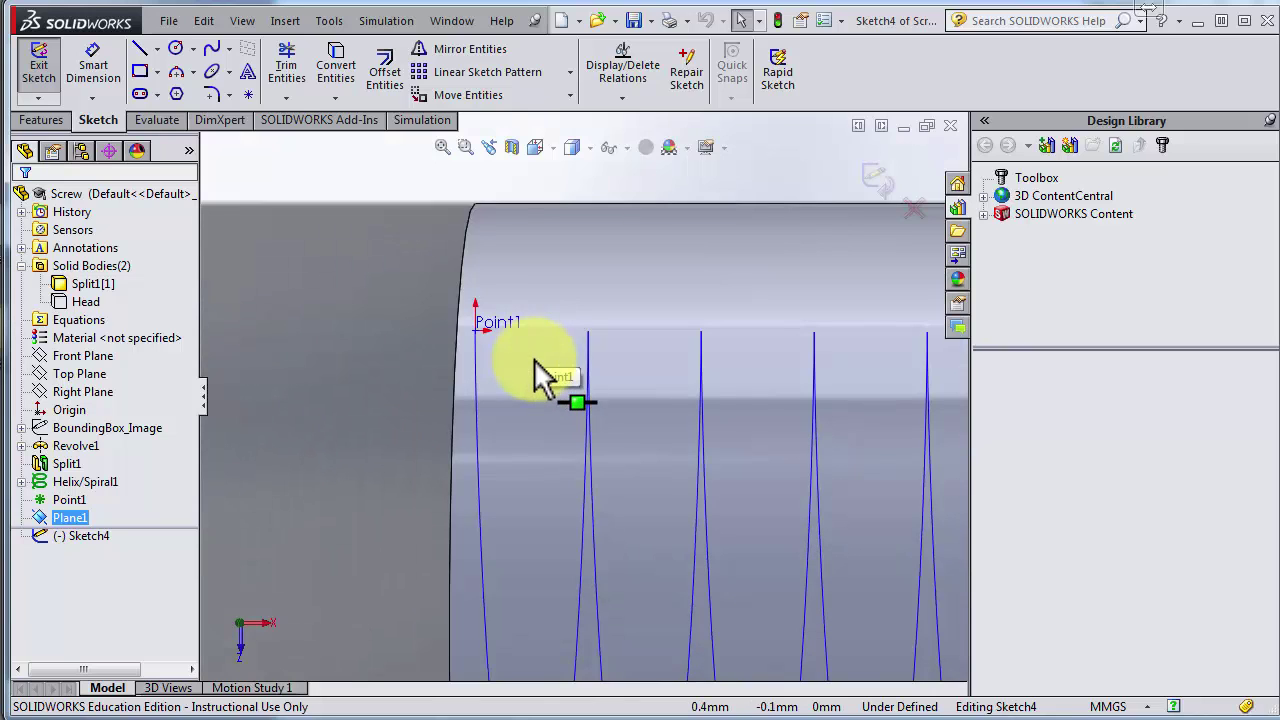
scroll(400, 180, "down", 2)
scroll(560, 300, "up", 1)
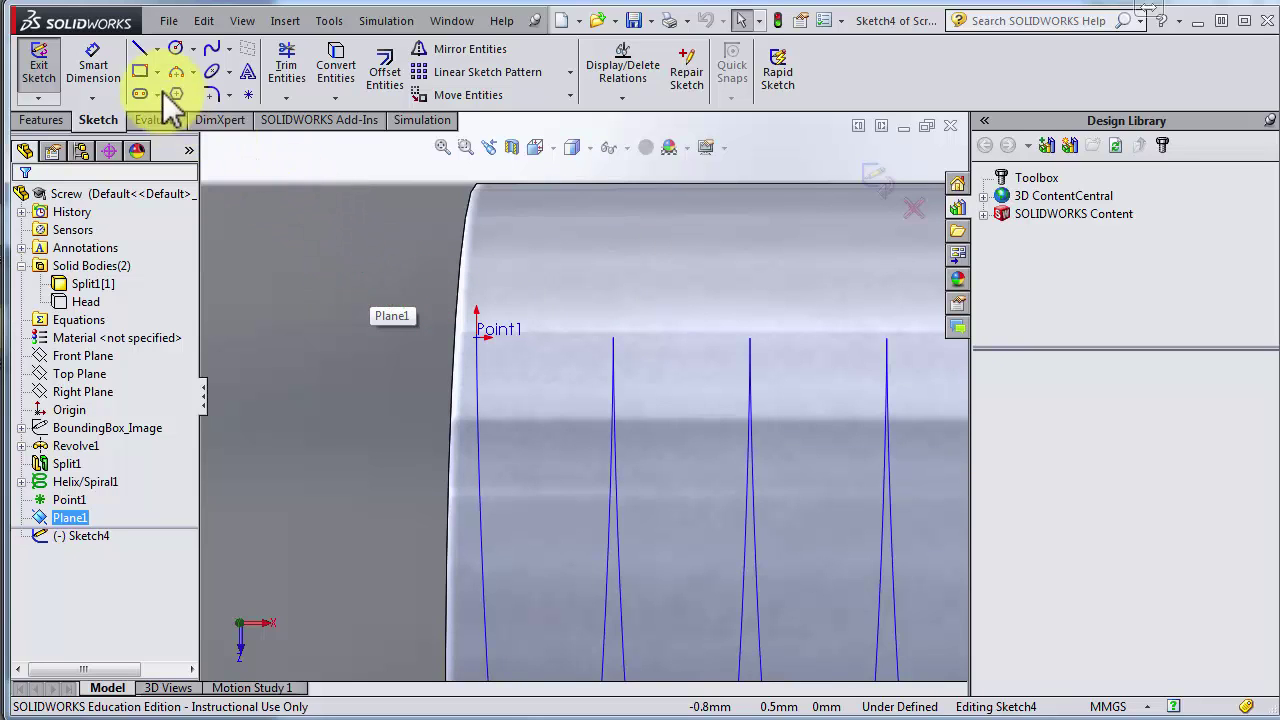
Sketch a vertical centerline about 1.5 mm long from the helix start point up past the shank's outer edge.
left_click(157, 48)
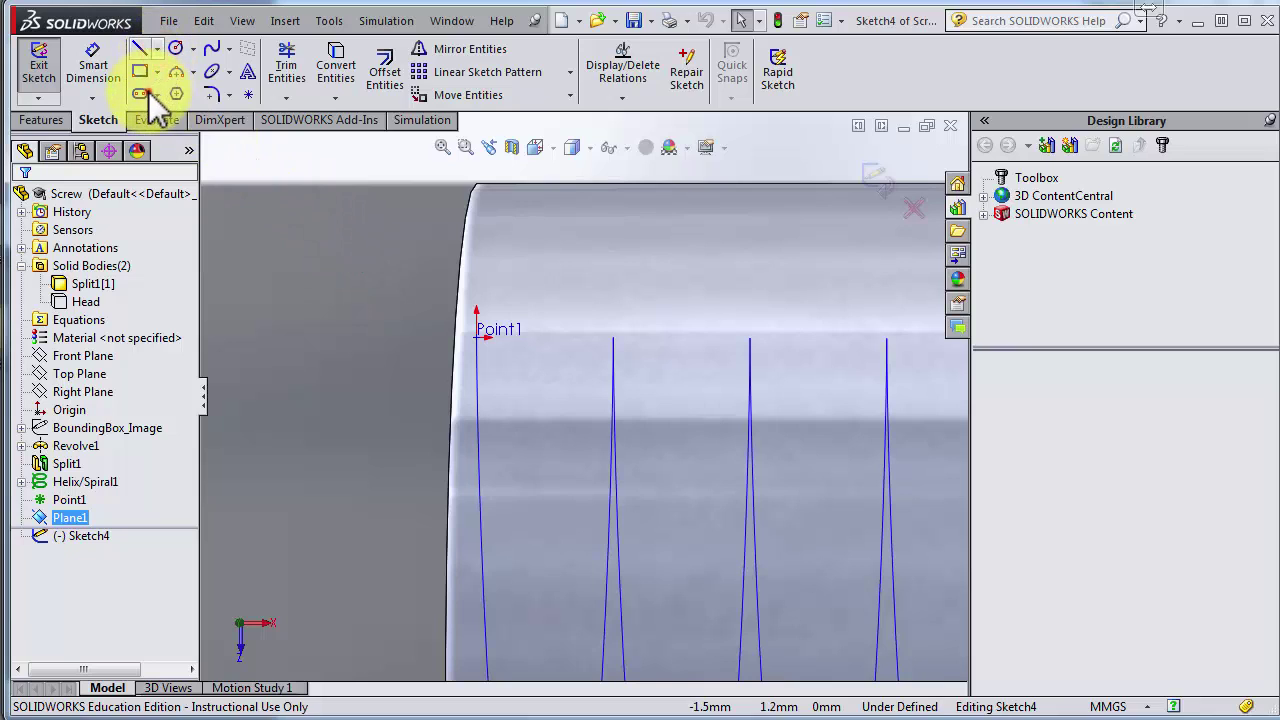
left_click(190, 90)
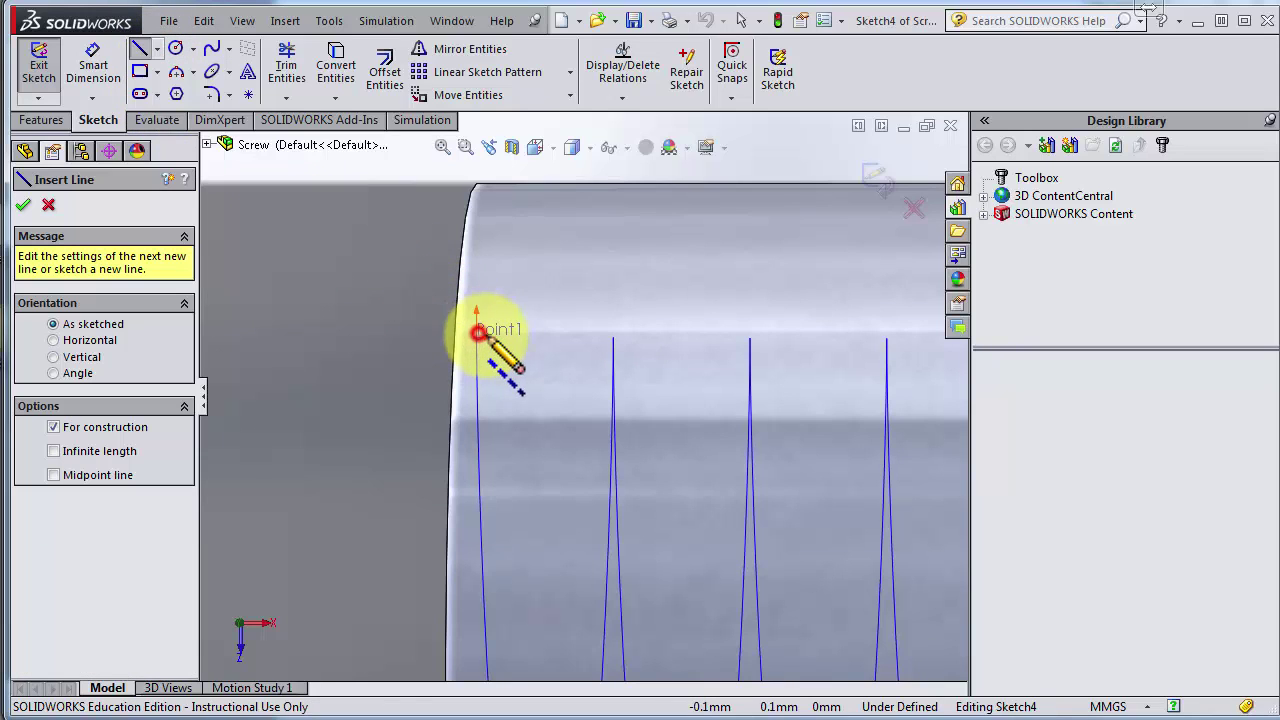
scroll(506, 186, "up", 2)
left_click(508, 183)
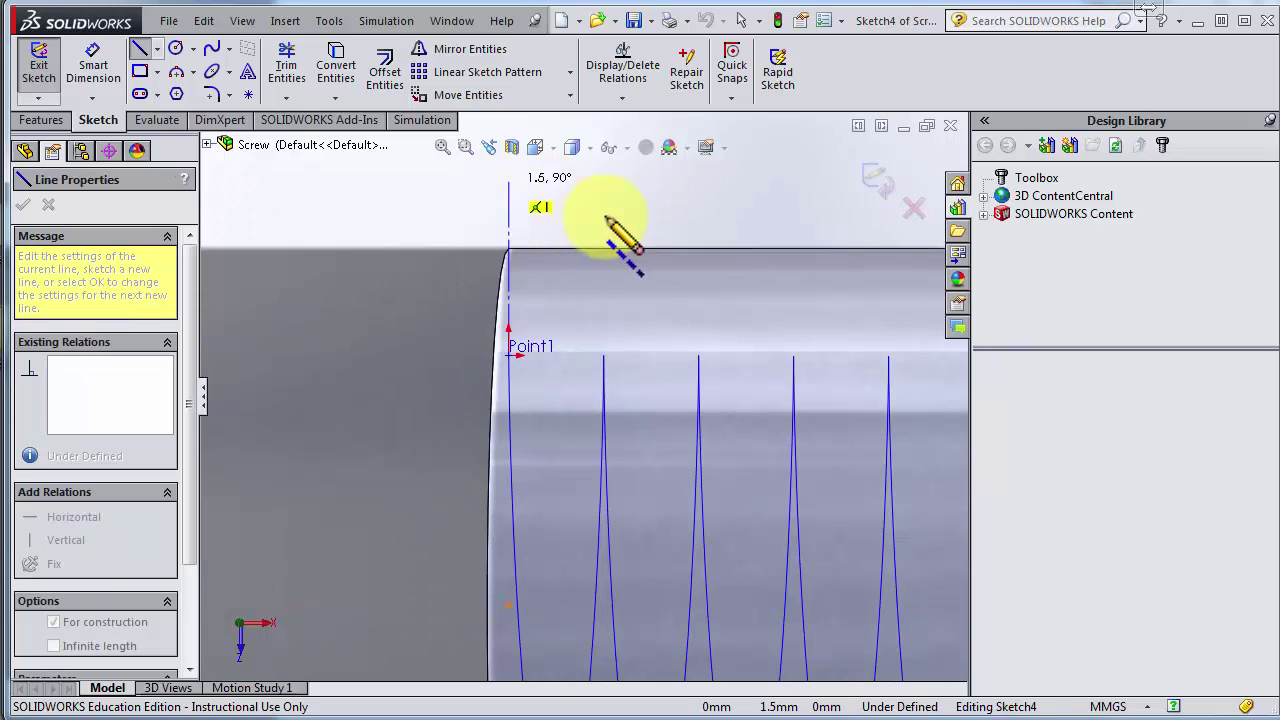
key("d")
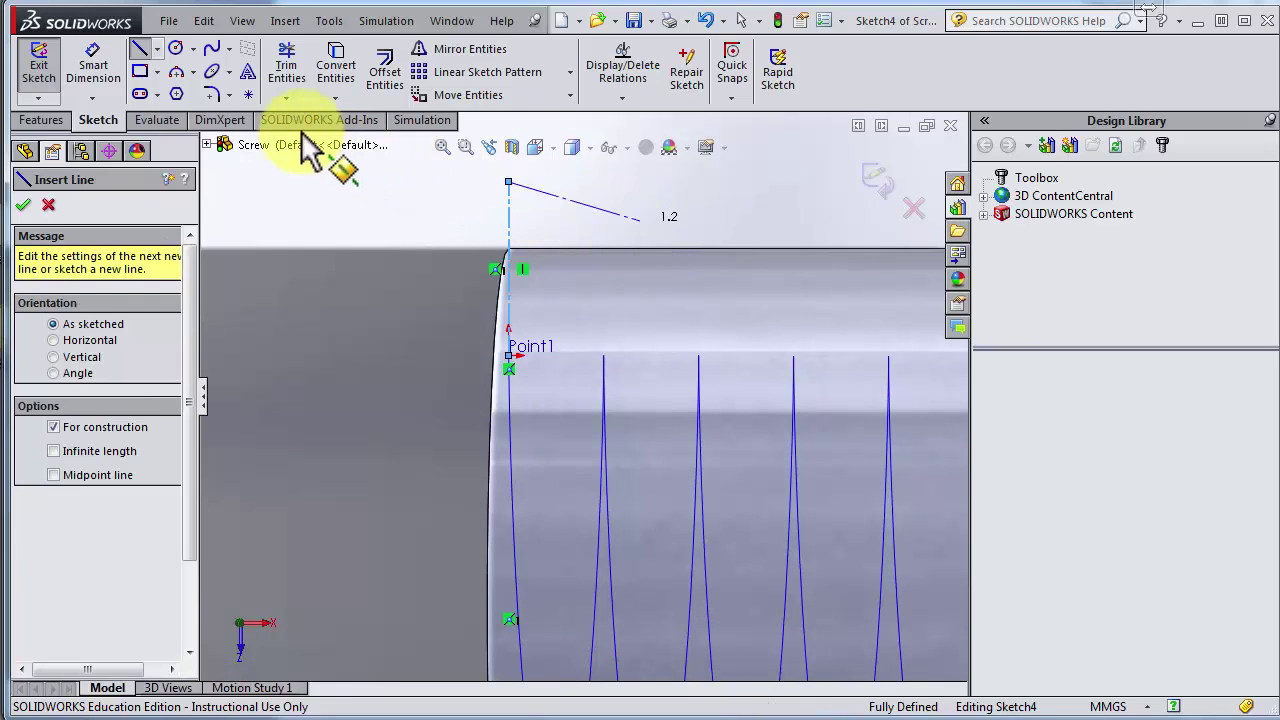
key("Escape")
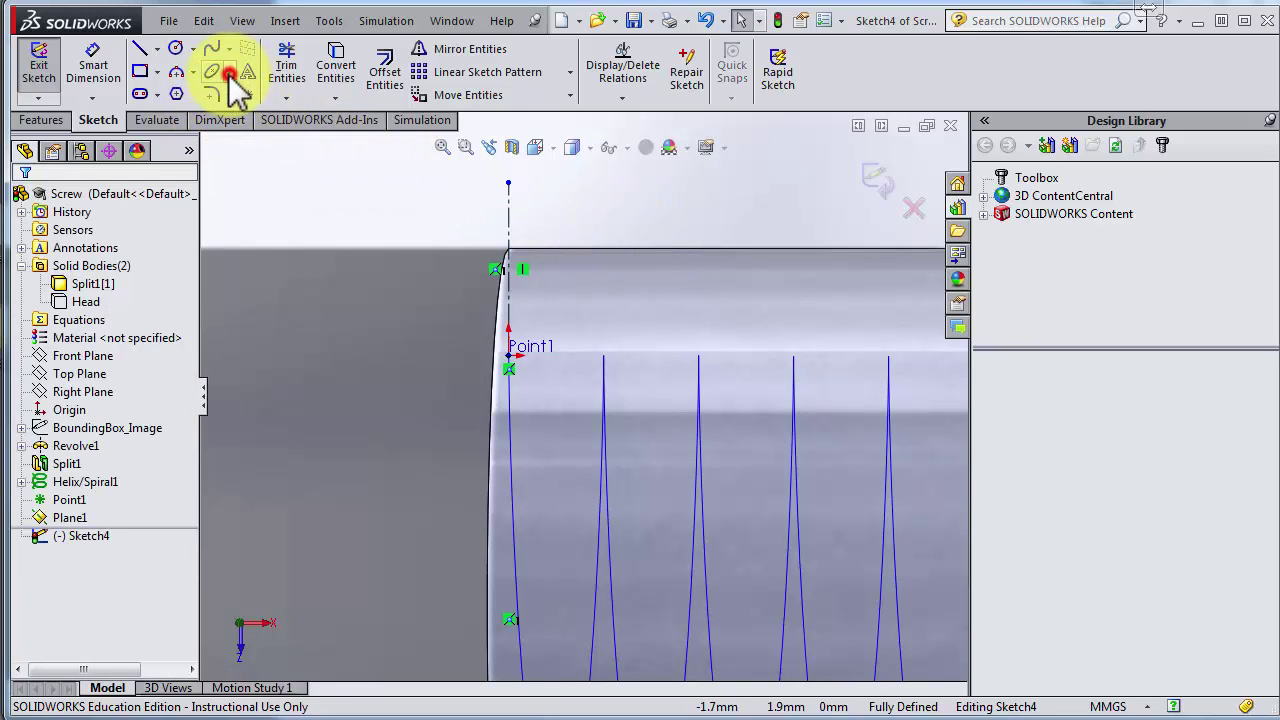
left_click(229, 73)
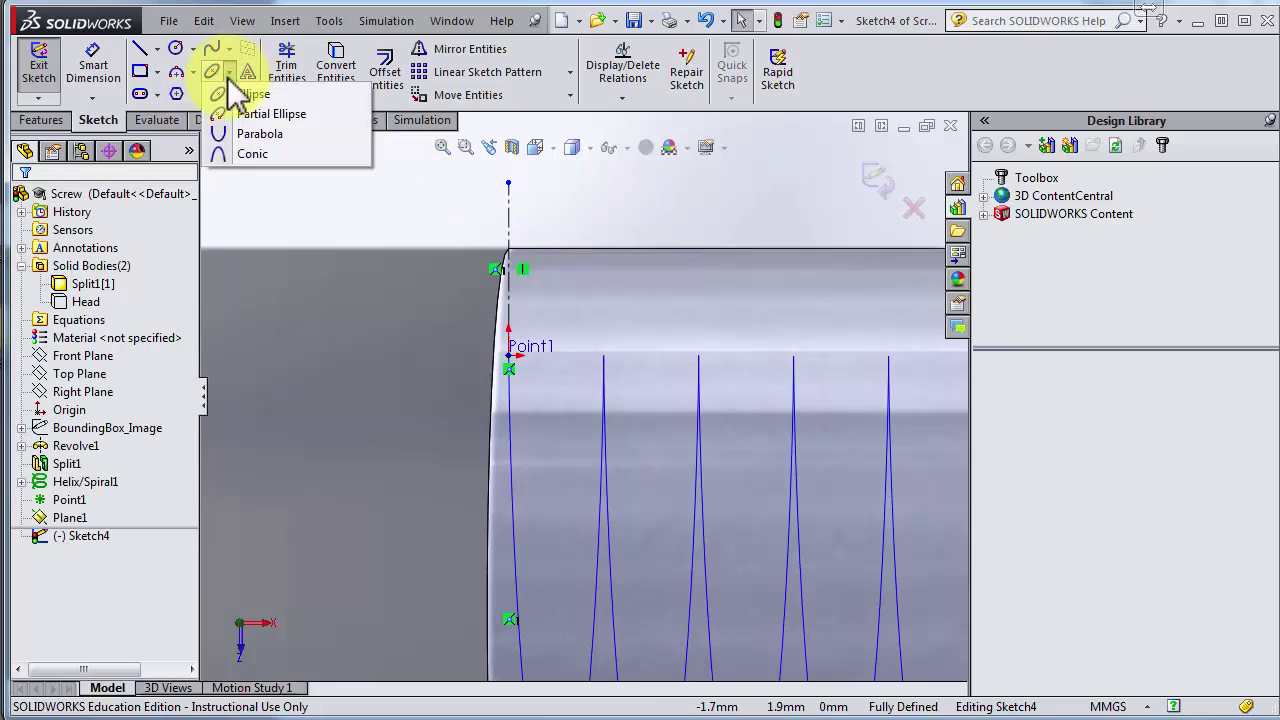
left_click(224, 155)
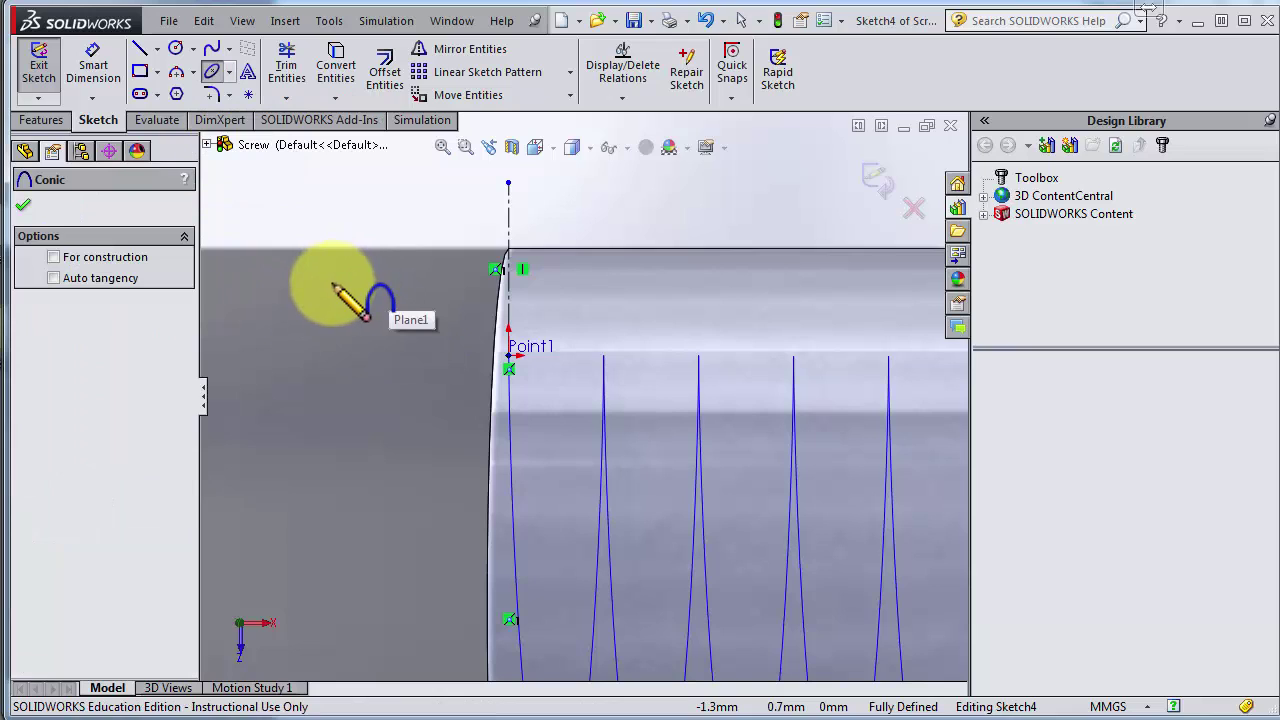
left_click(229, 49)
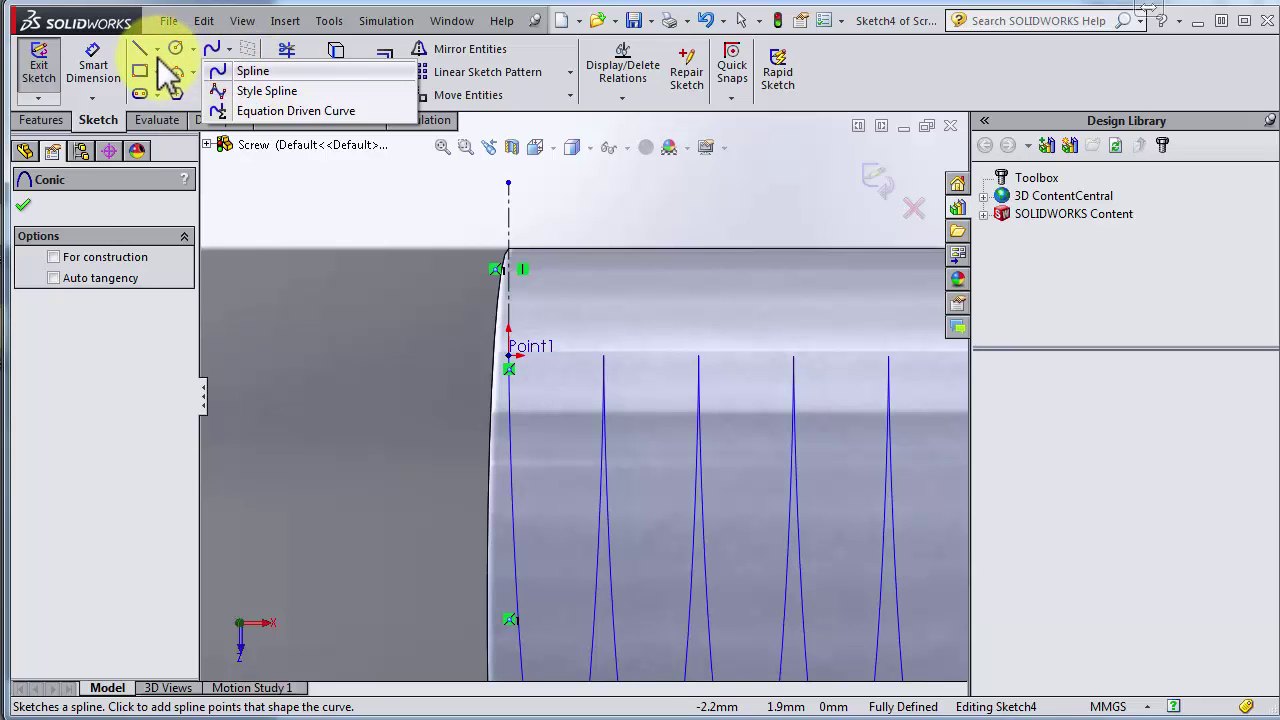
Sketch a horizontal centerline about 1.1 mm long that crosses the upper end of the vertical centerline.
mouse_move(157, 56)
left_click(147, 96)
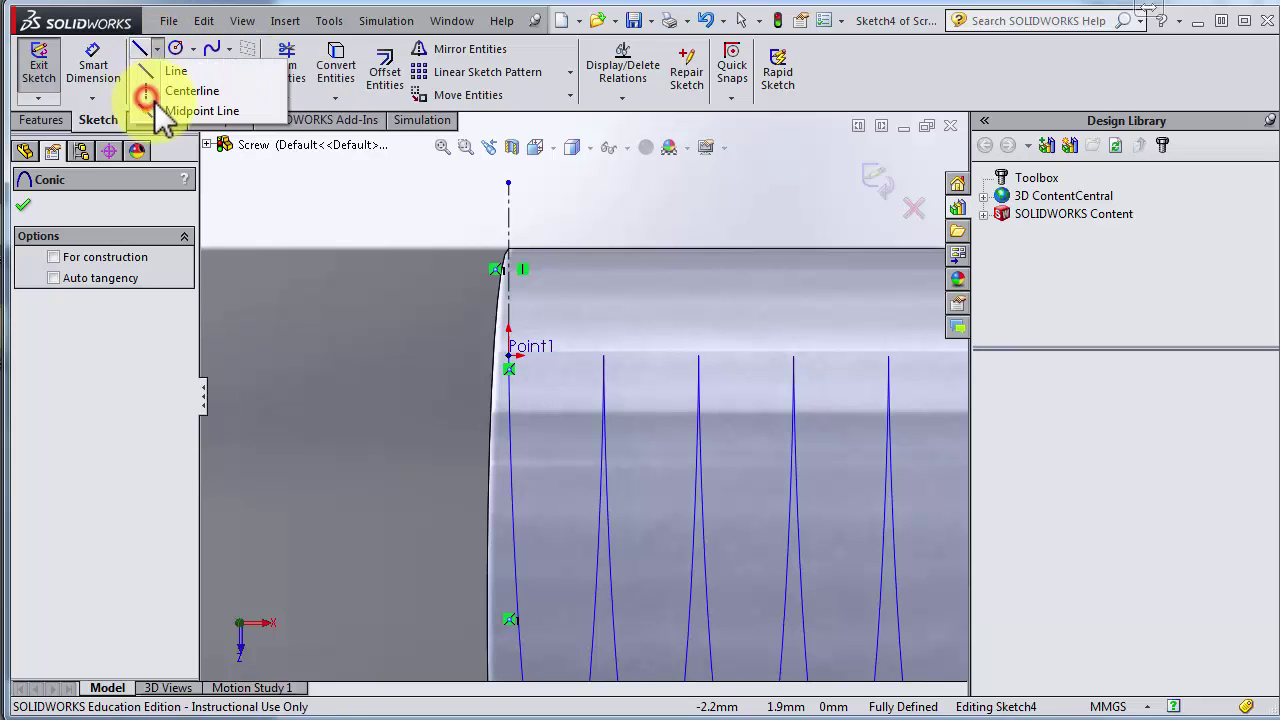
scroll(603, 197, "down", 2)
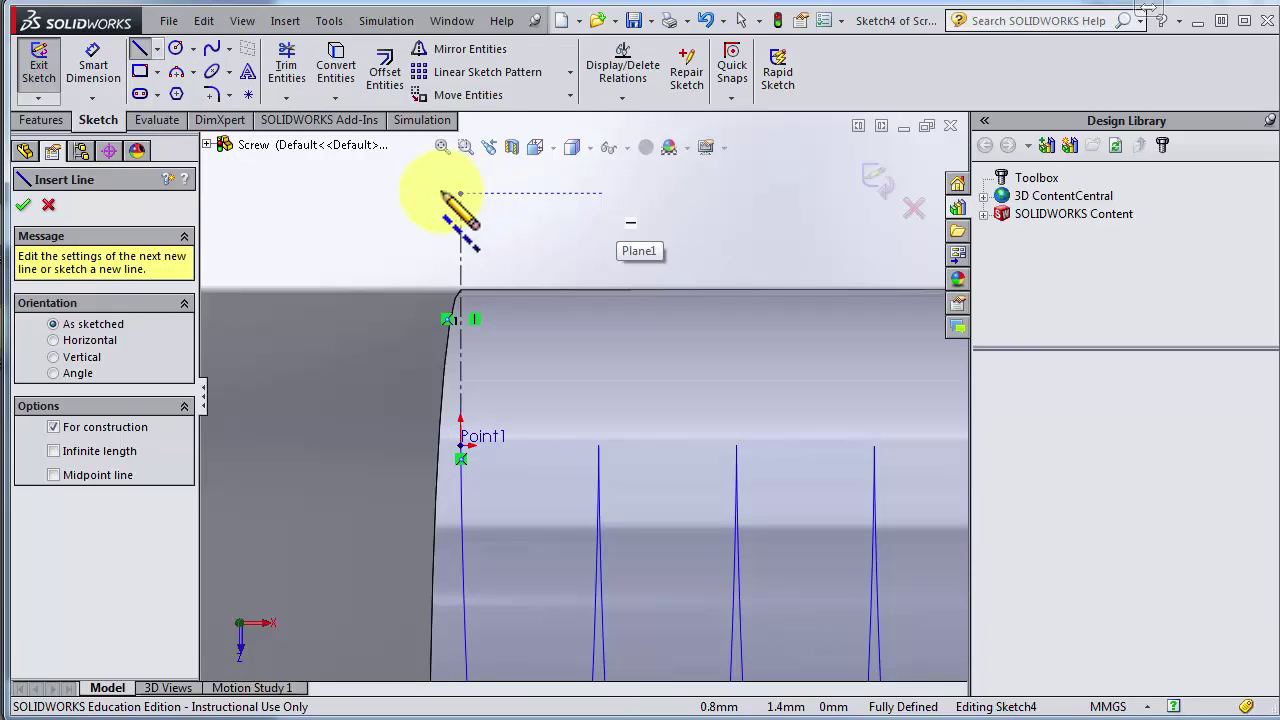
left_click(303, 198)
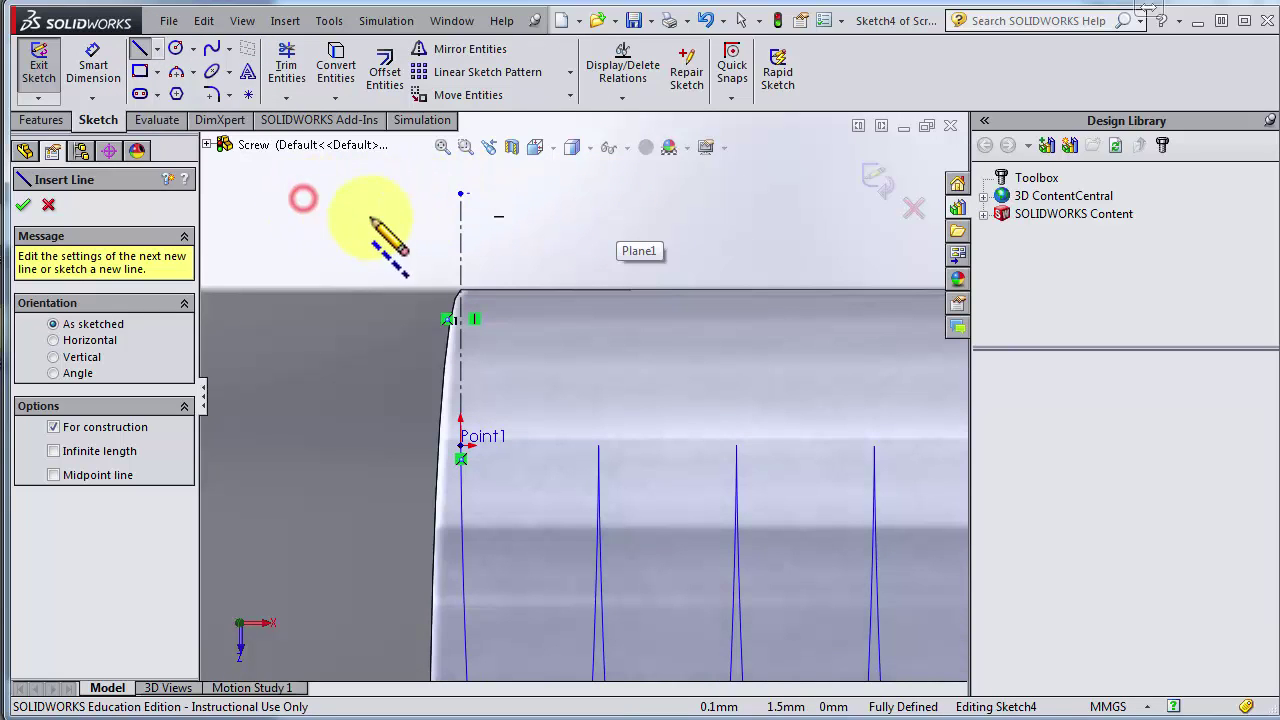
left_click(490, 198)
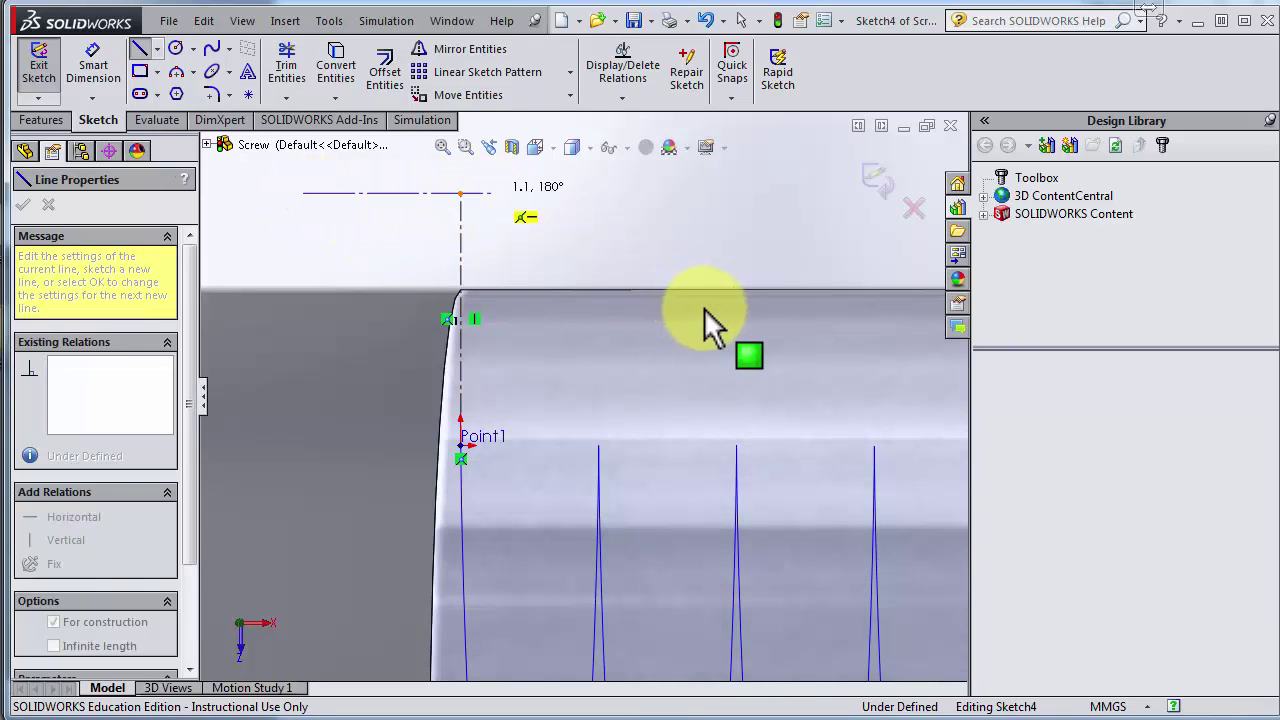
key("Escape")
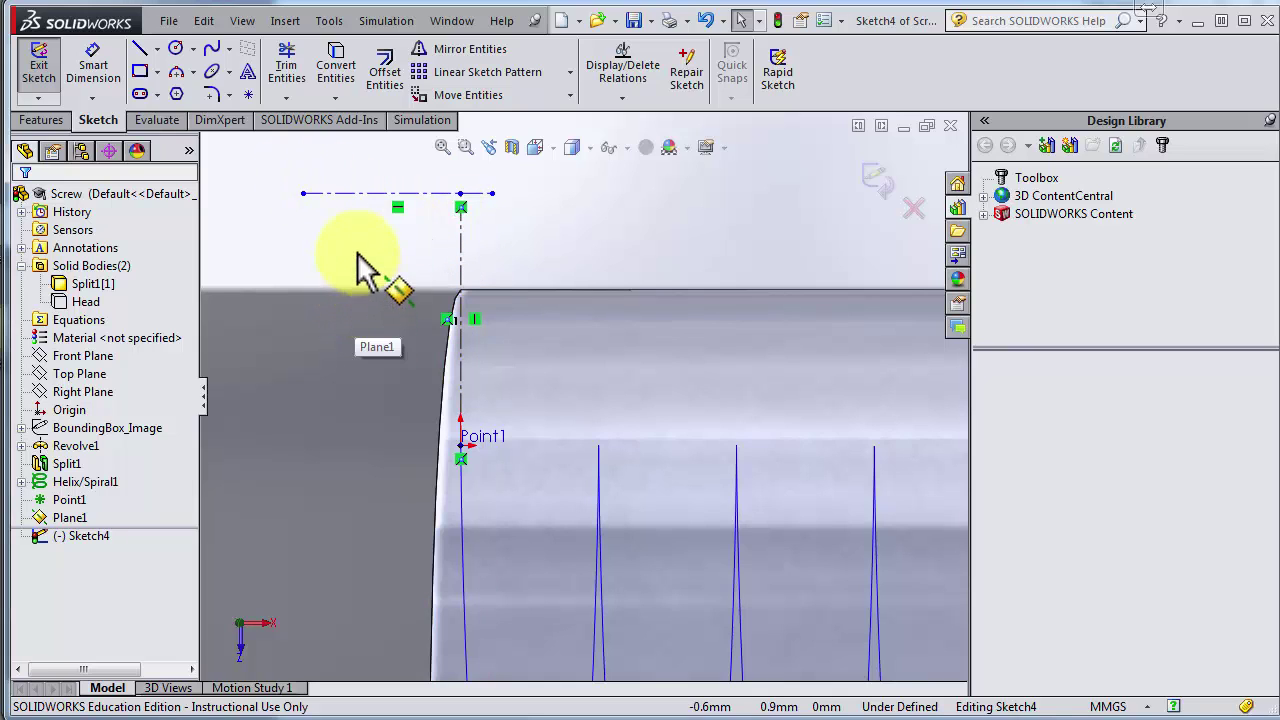
Make the two endpoints of the horizontal centerline symmetric about the vertical centerline.
left_click(493, 194)
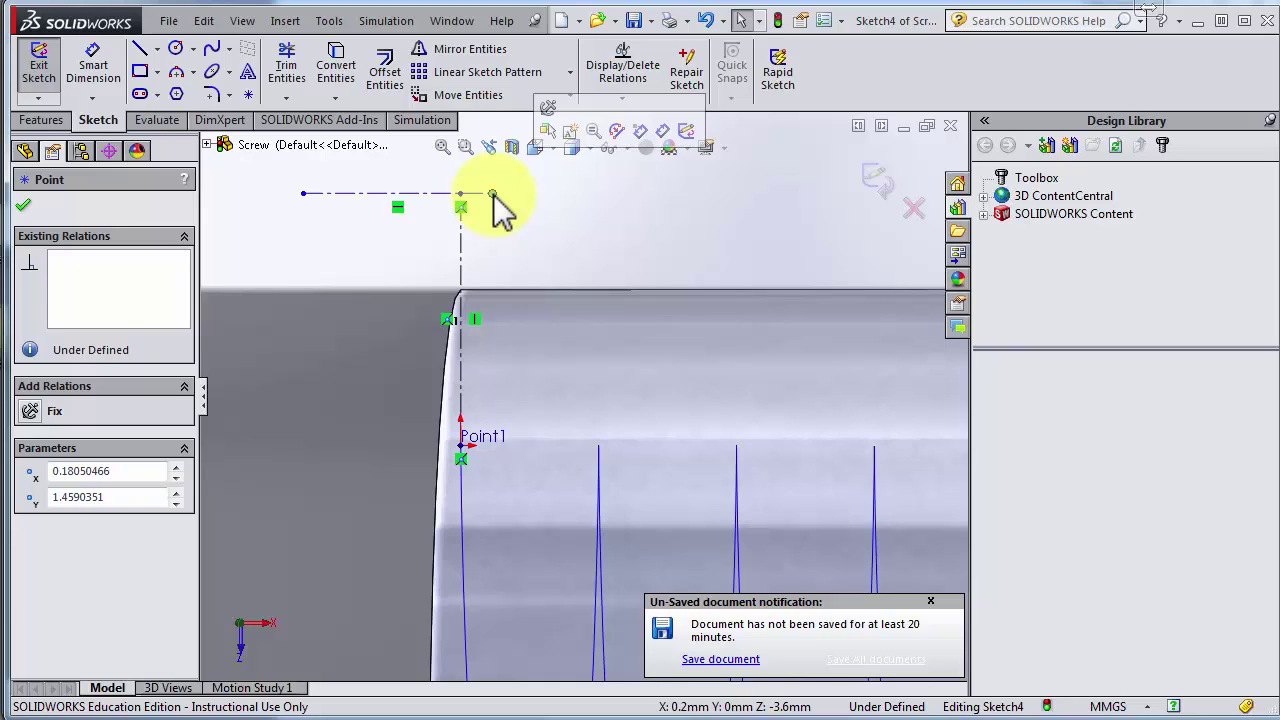
left_click(462, 258, "ctrl")
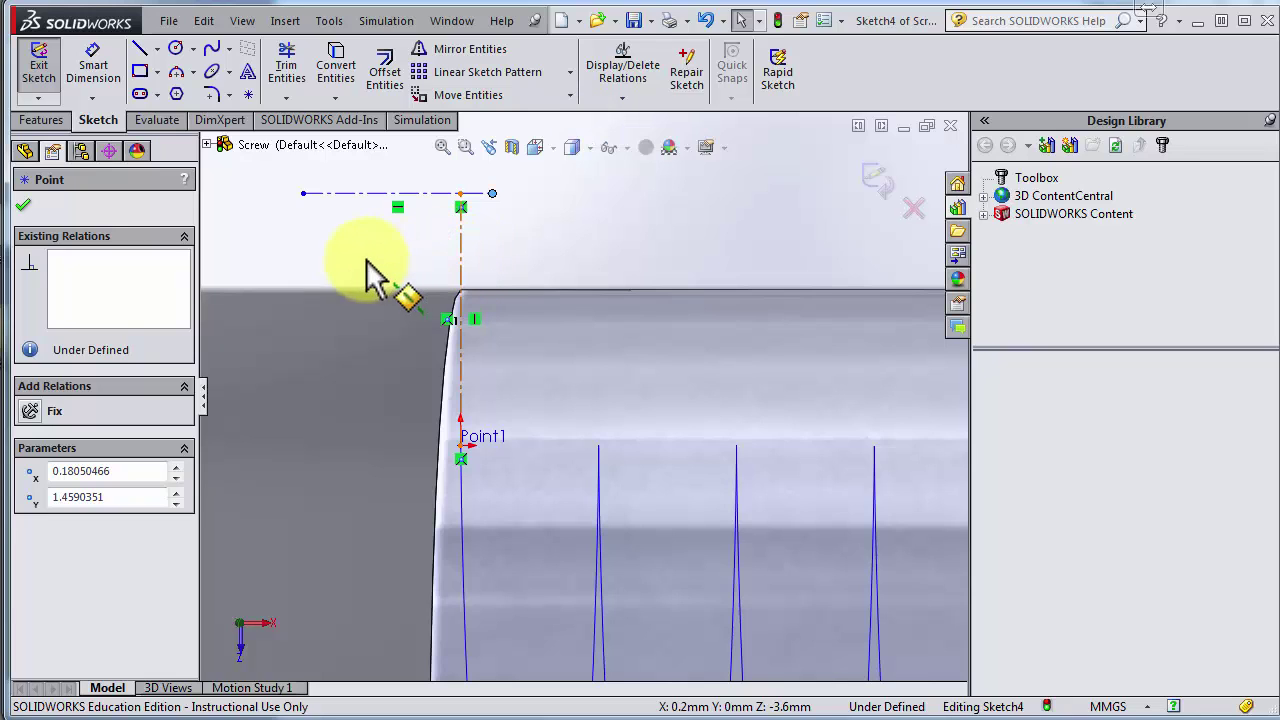
left_click(303, 193, "ctrl")
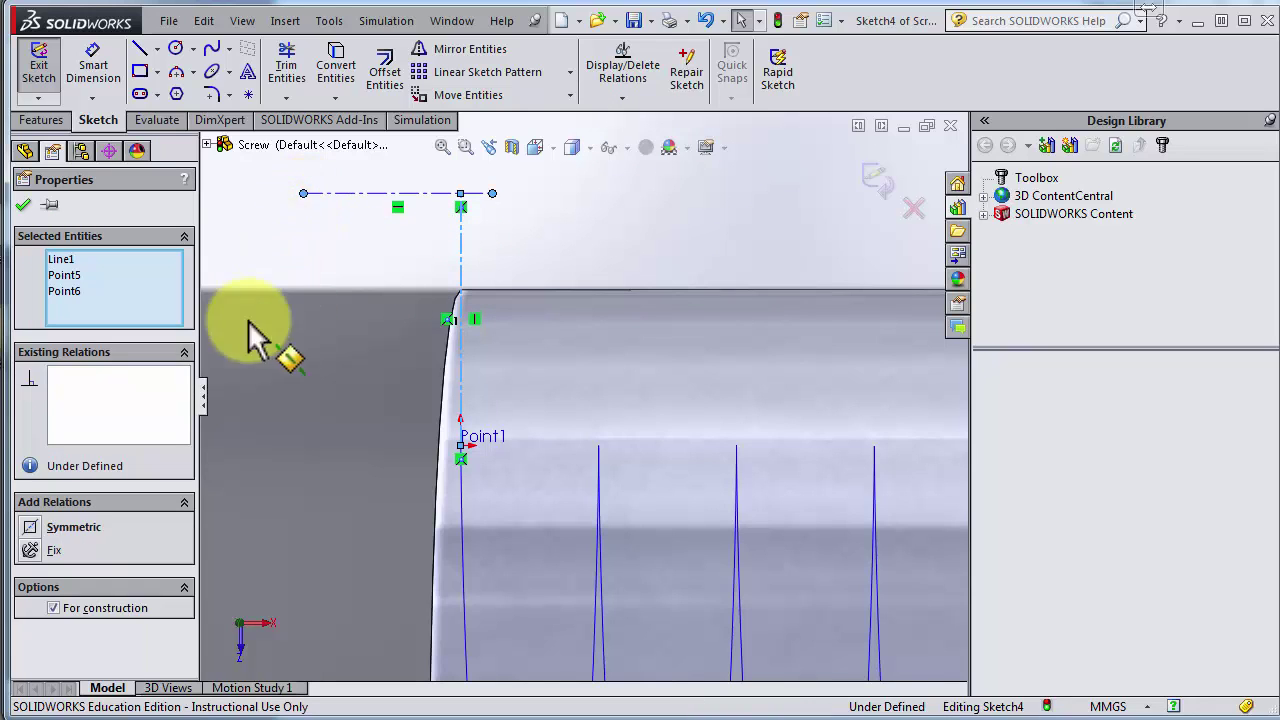
left_click(30, 527)
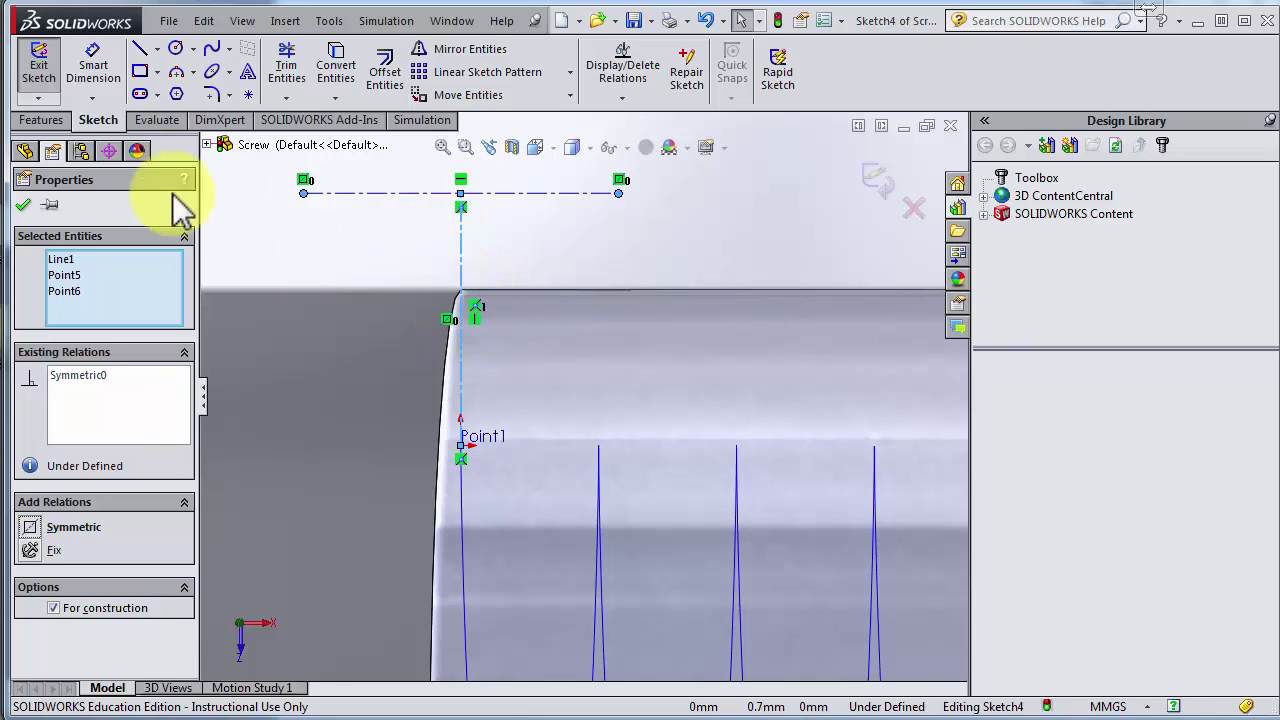
Shorten the horizontal centerline to about 0.66 mm by moving its endpoint in toward the vertical centerline.
left_click(617, 194)
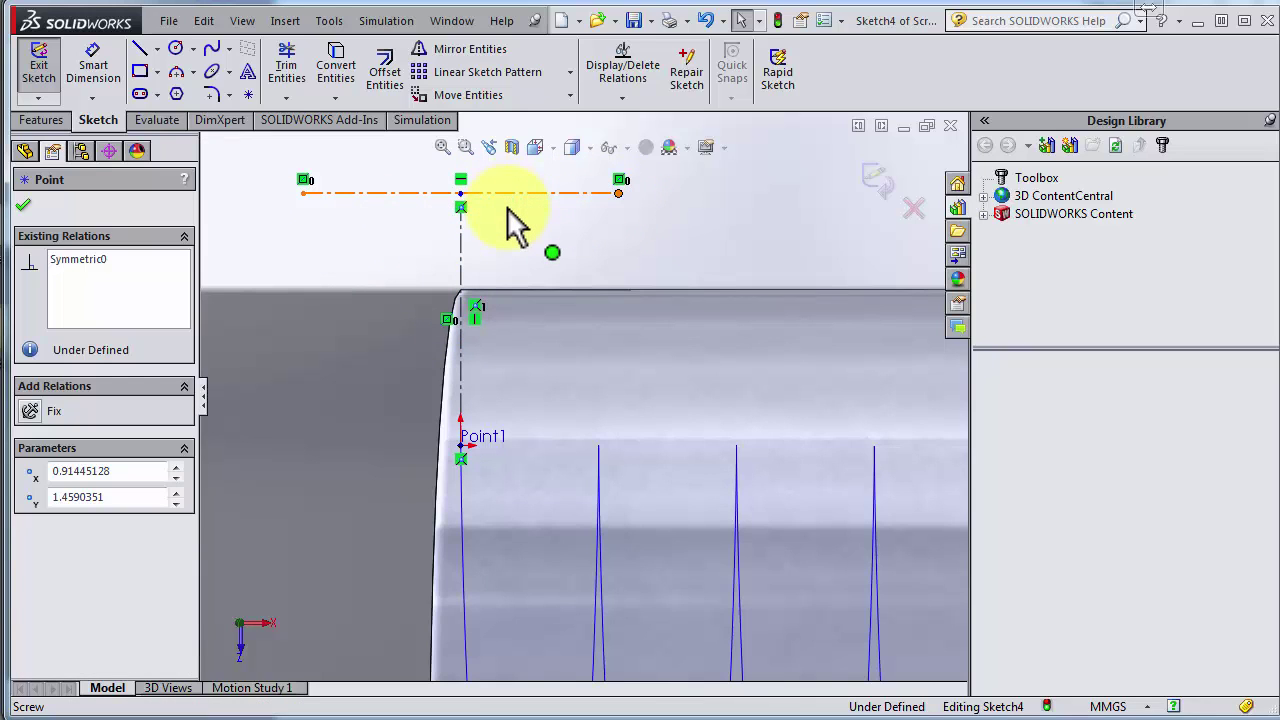
left_click_drag(515, 208, 519, 200)
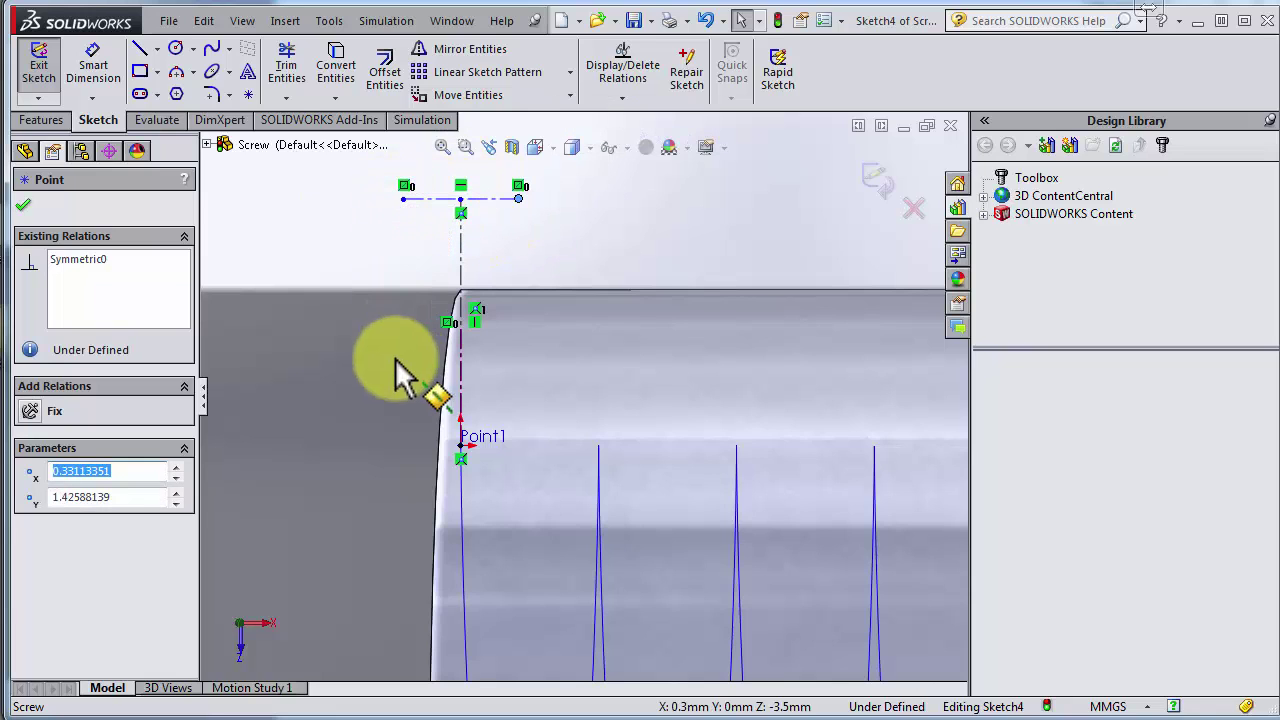
left_click(316, 321)
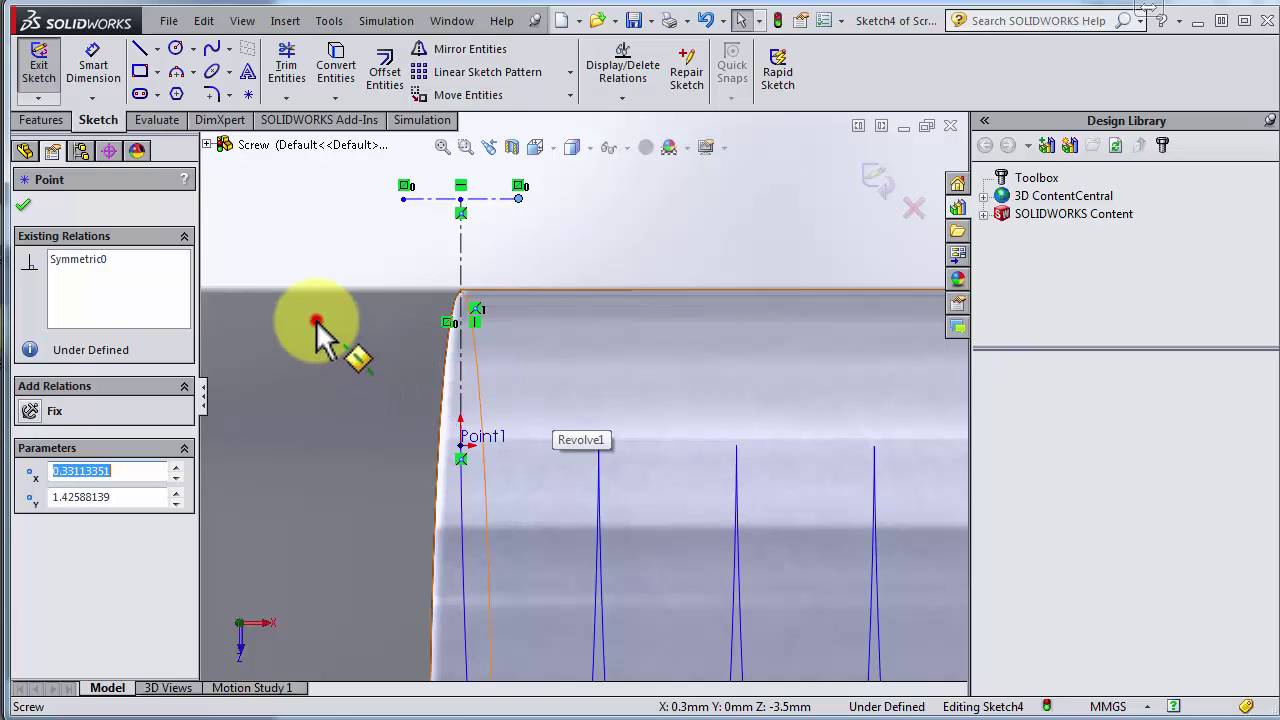
Sketch a U-shaped spline from one end of the horizontal centerline through the helix start point to its other end.
left_click(211, 52)
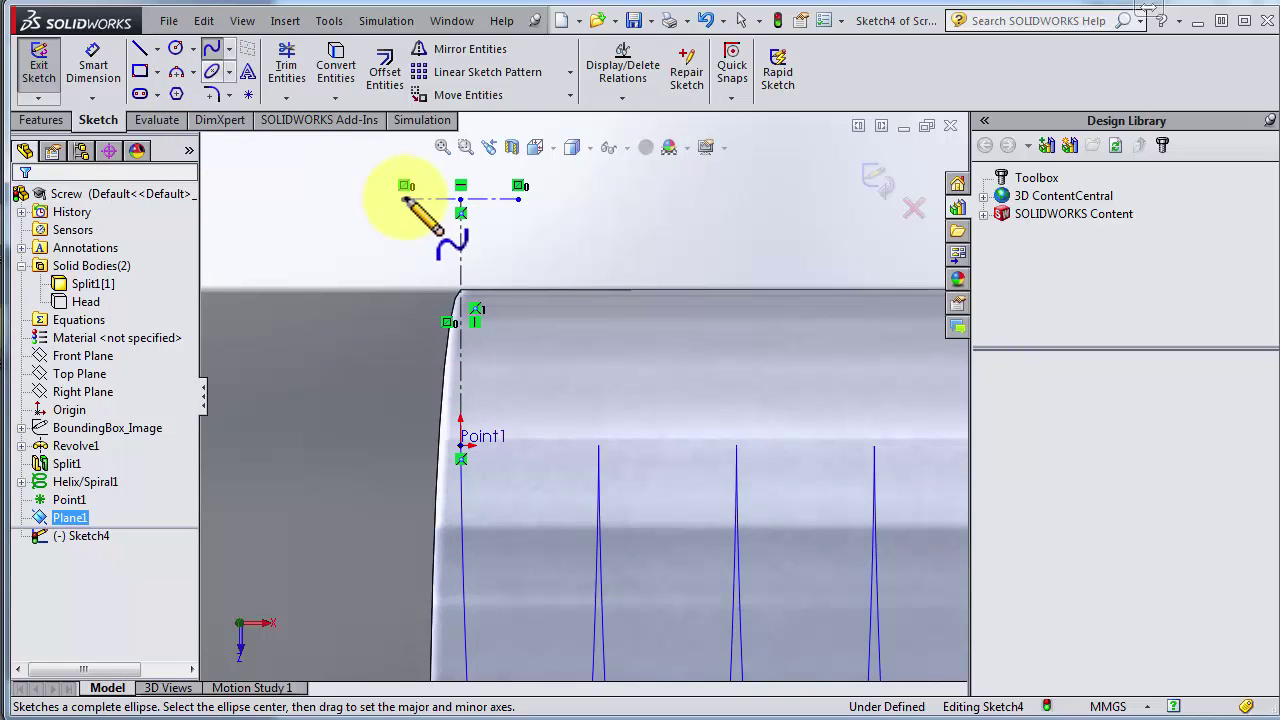
left_click(460, 443)
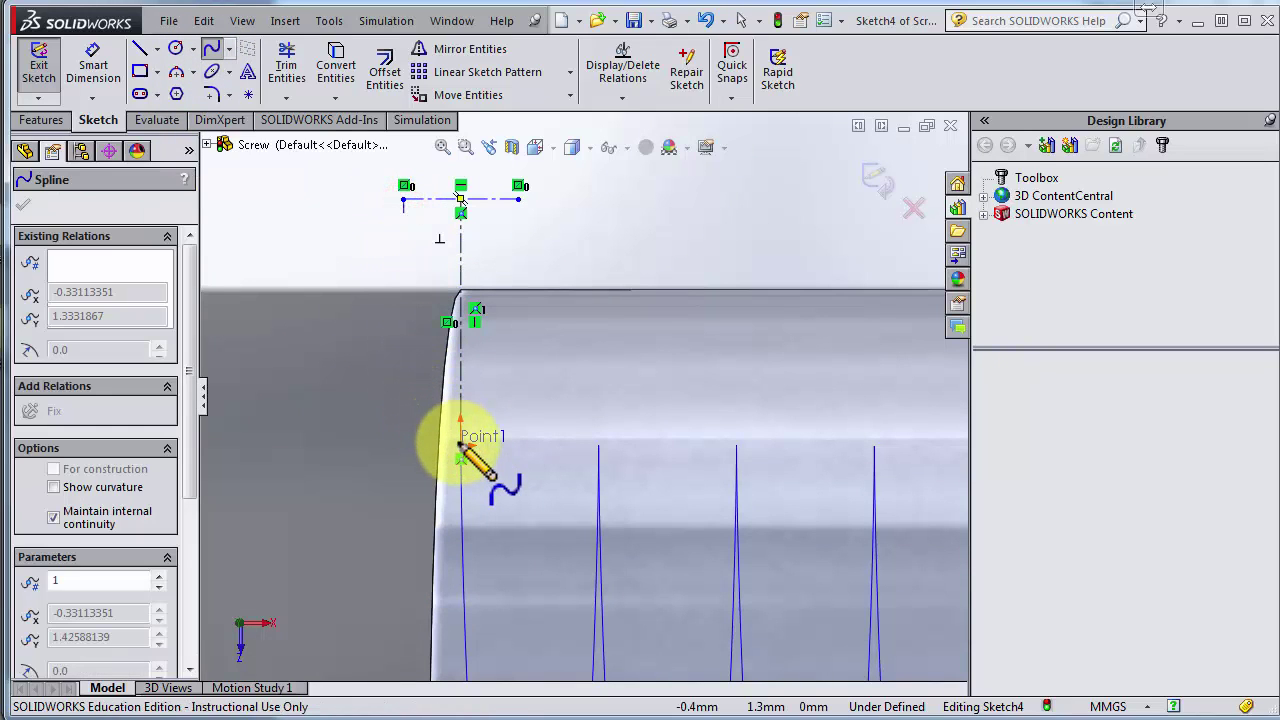
left_click(518, 199)
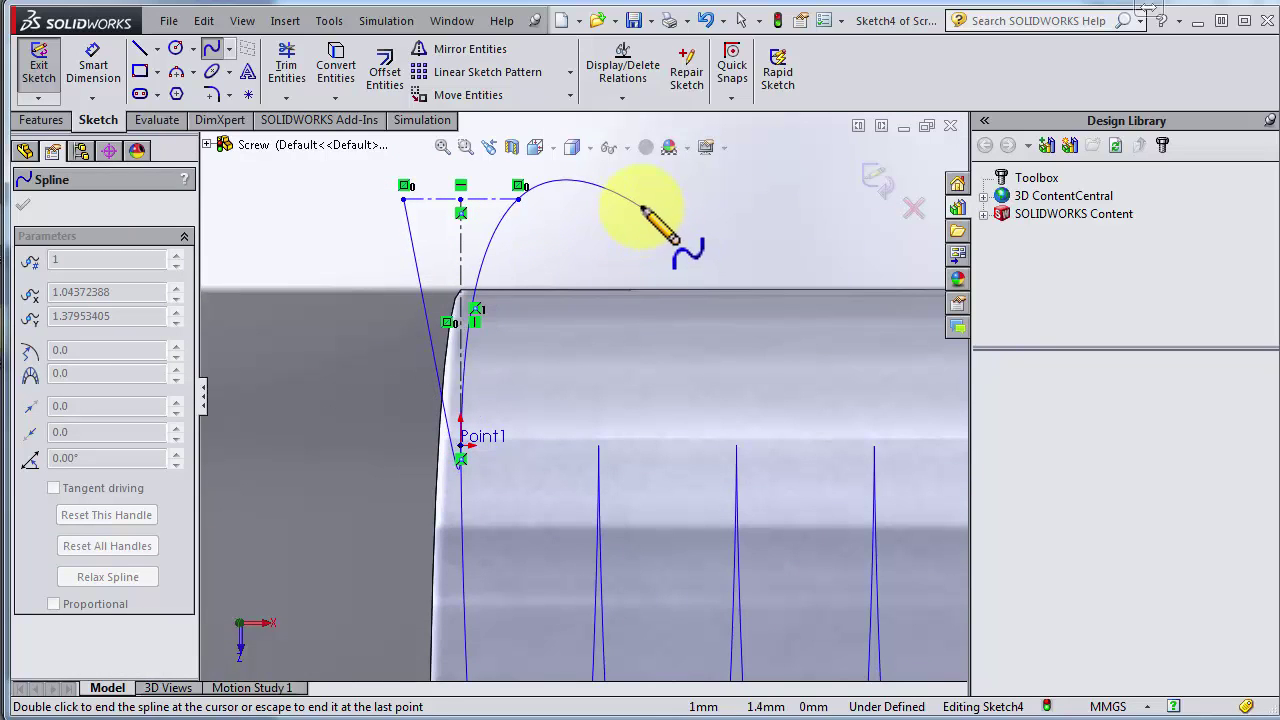
double_click(518, 203)
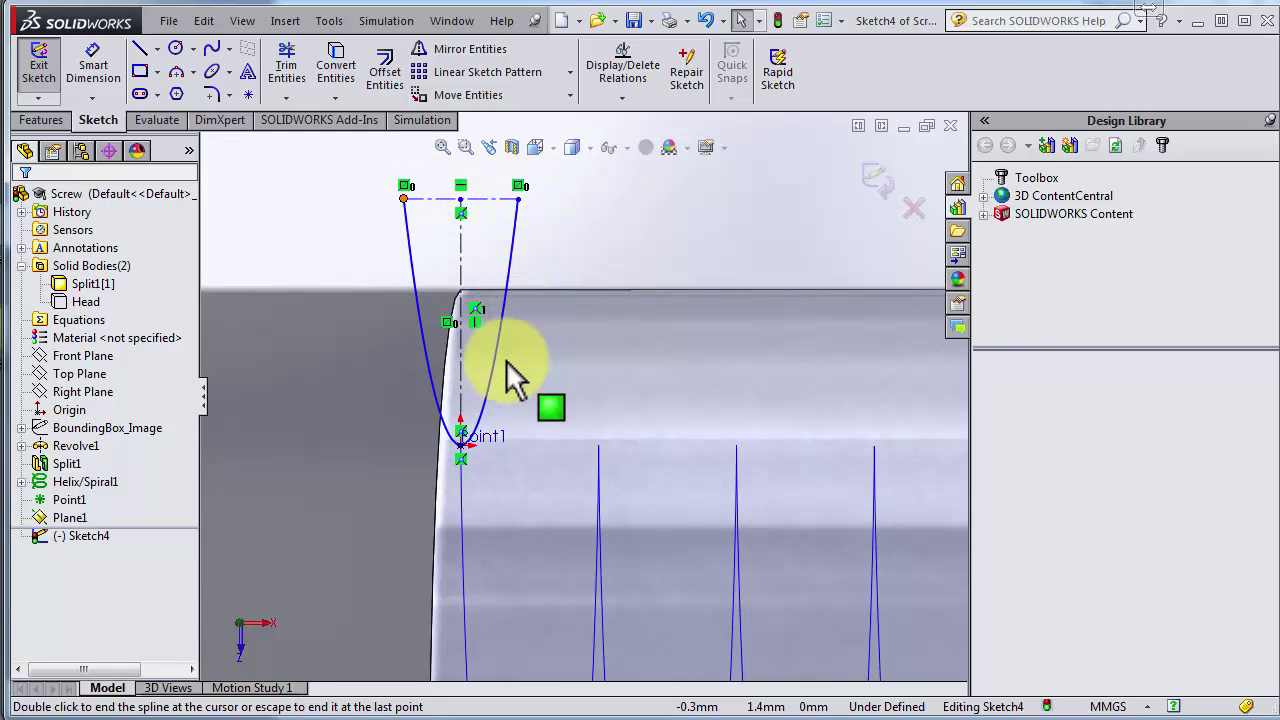
left_click(142, 49)
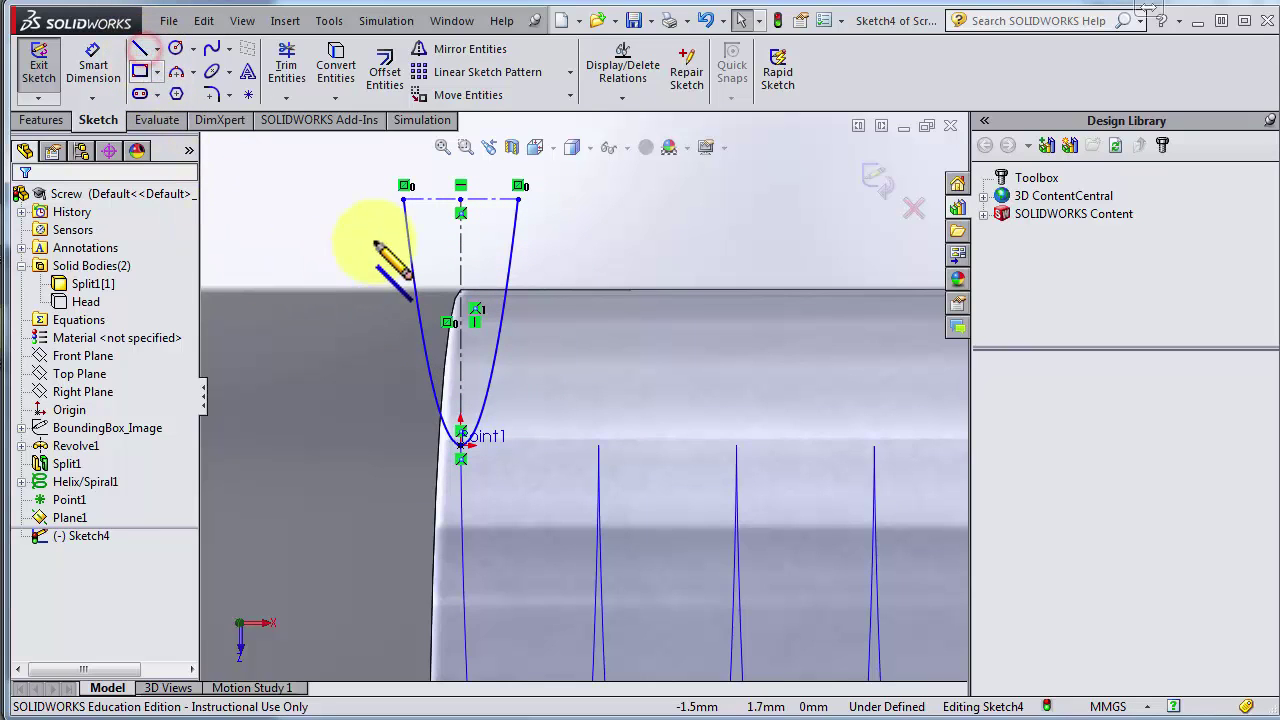
left_click(404, 200)
left_click(521, 199)
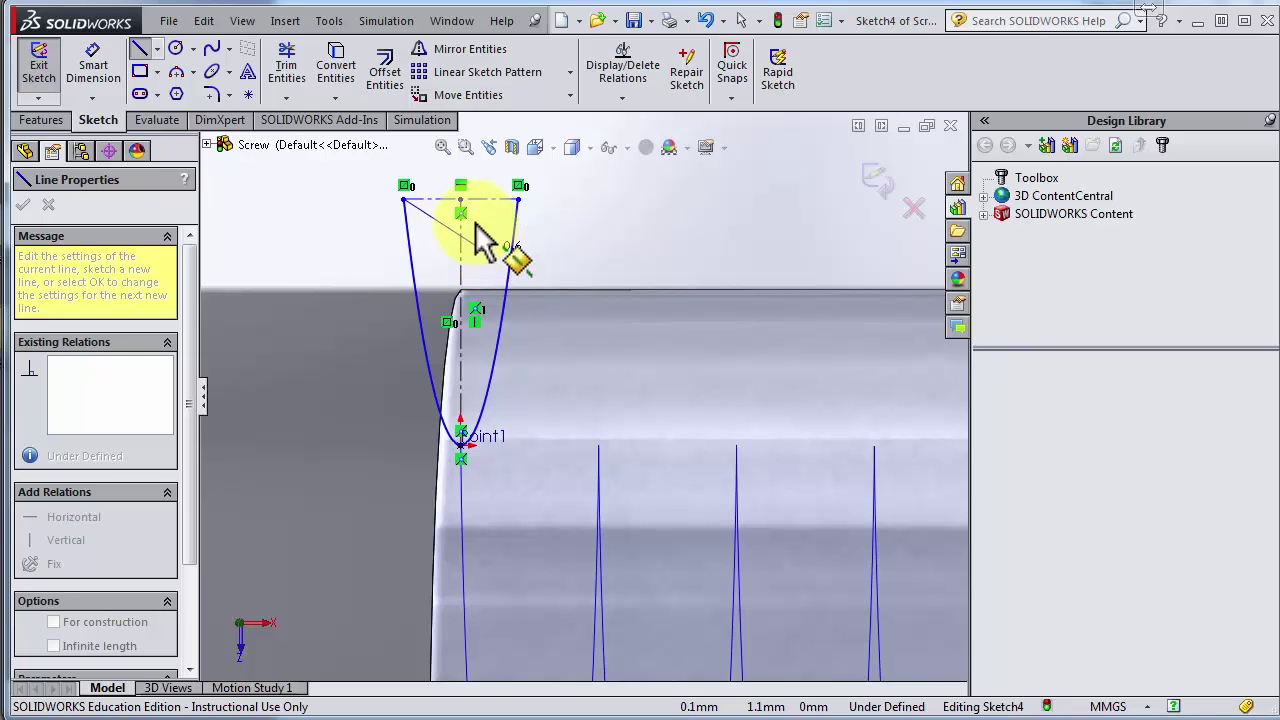
key("Escape")
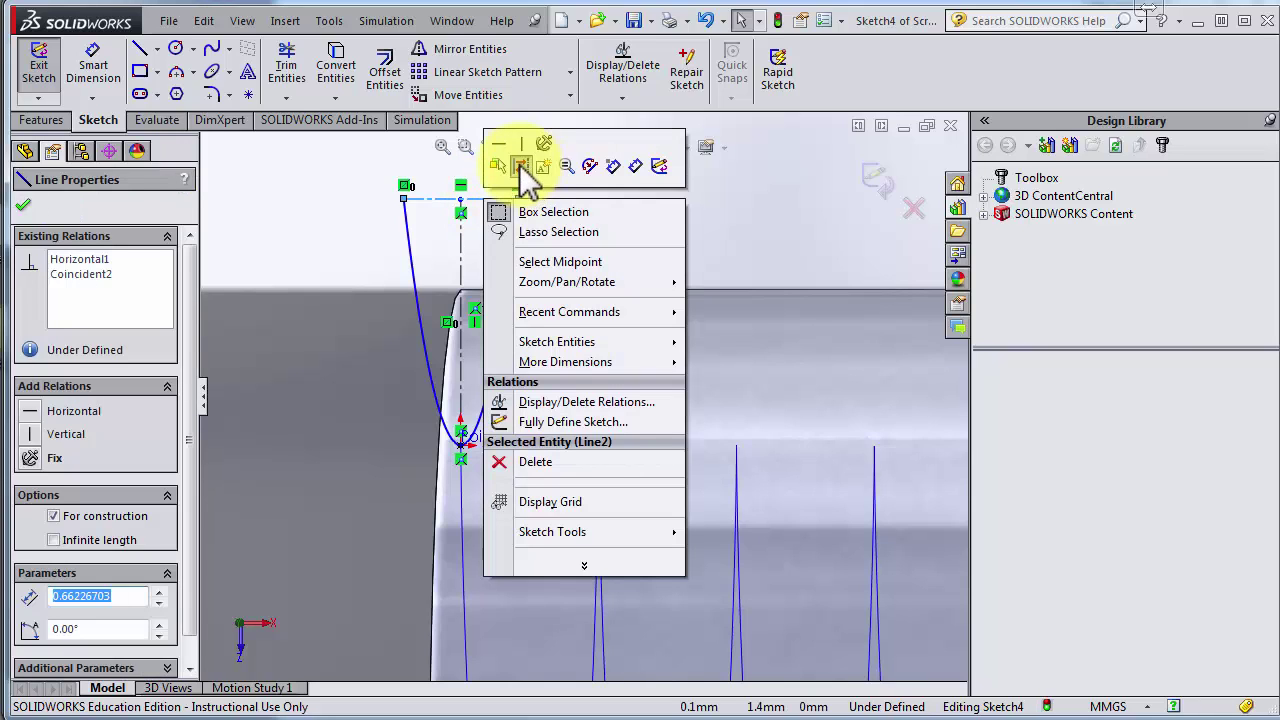
Convert the horizontal centerline into a regular sketch line to close the spline profile, and exit the sketch.
right_click(515, 198)
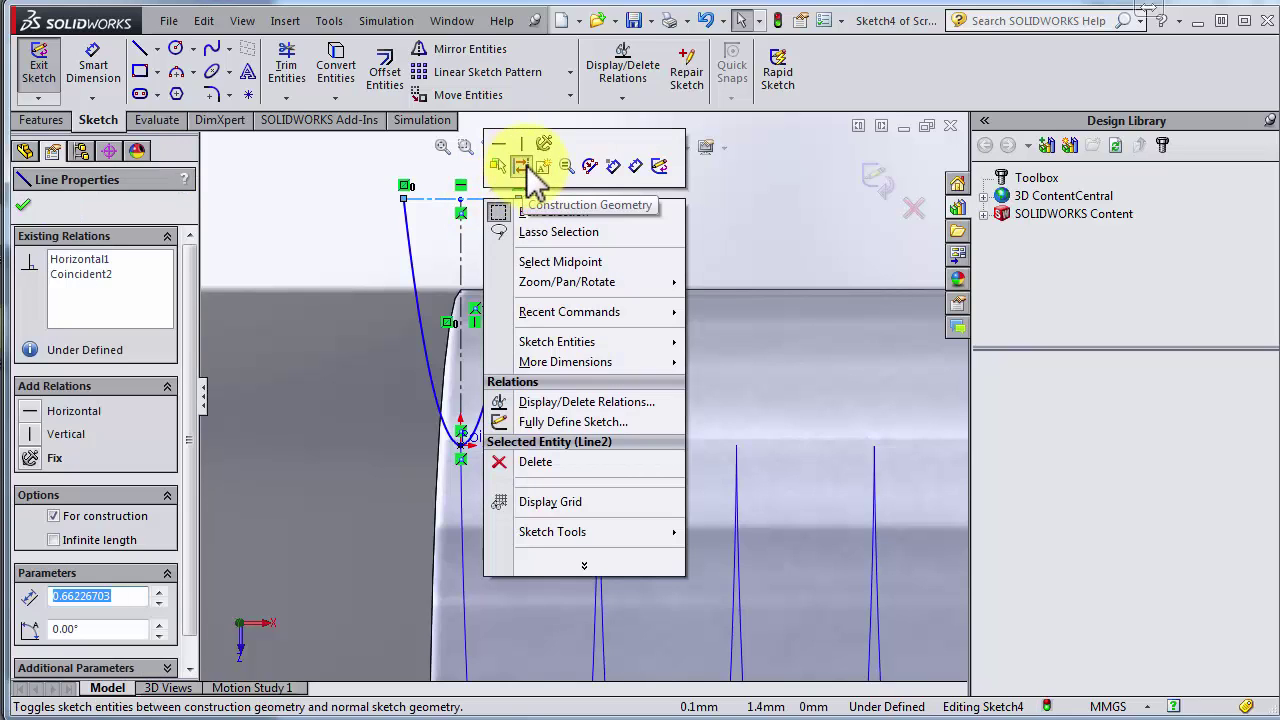
left_click(521, 166)
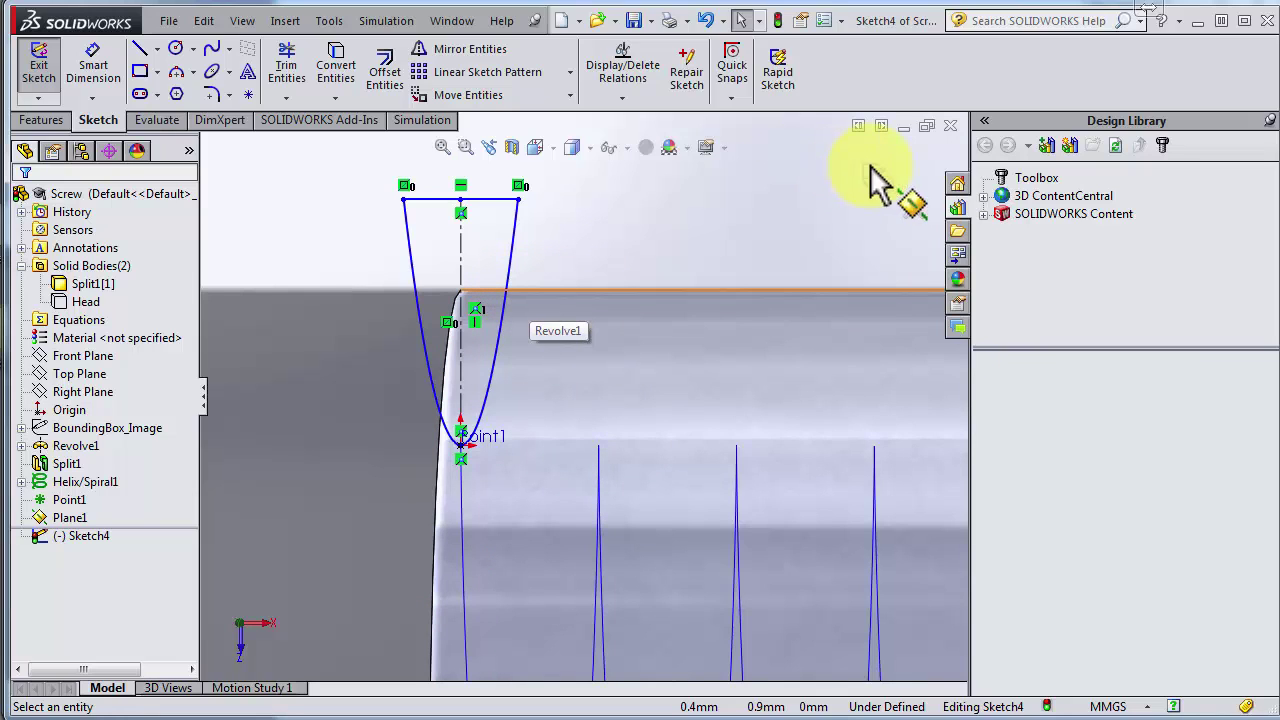
left_click(877, 178)
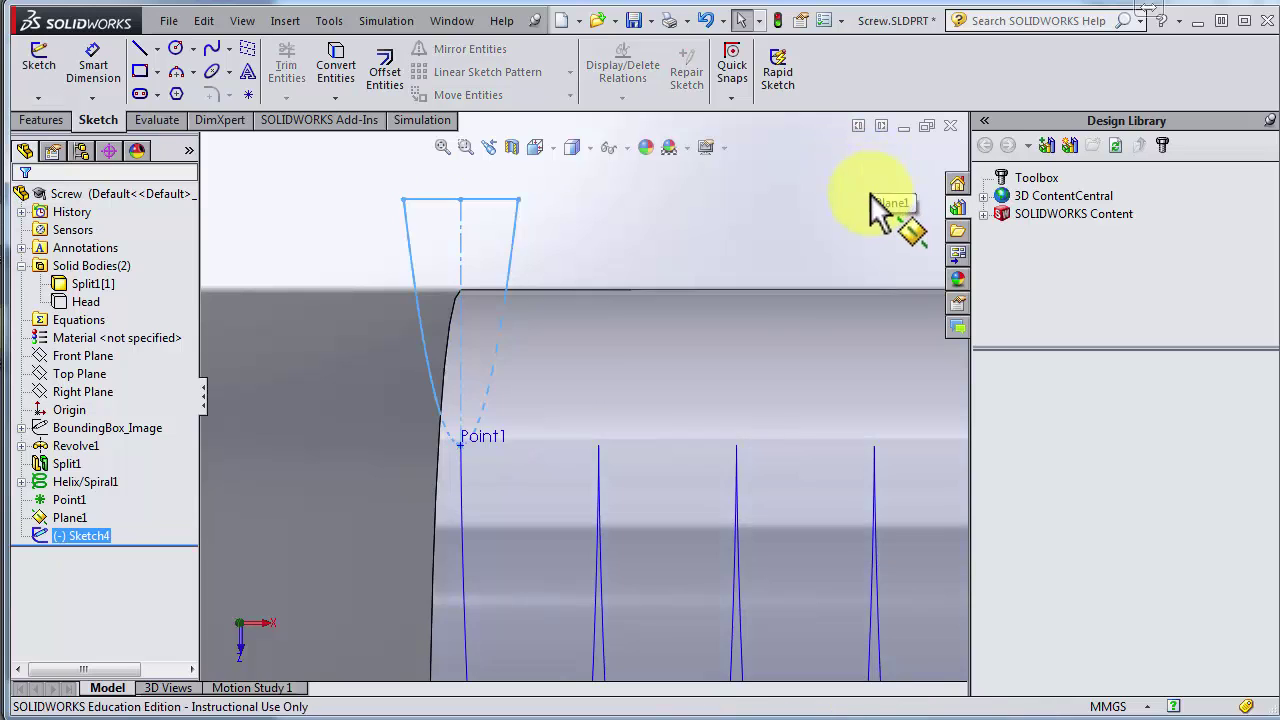
Examine how the closed spline profile sits relative to the helix start and the end face of the shank.
scroll(666, 262, "up", 4)
mouse_move(688, 270)
middle_mouse_down()
mouse_move(709, 274)
mouse_move(668, 258)
middle_mouse_up()
scroll(668, 258, "up", 3)
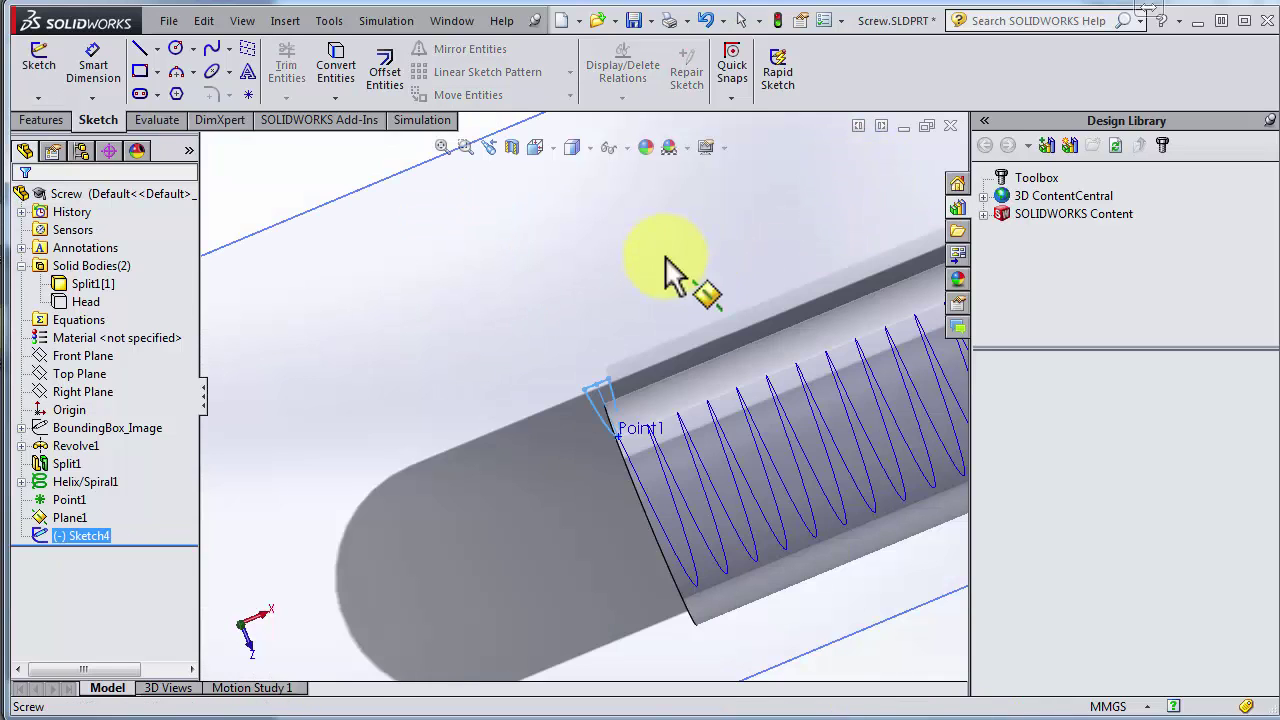
middle_click_drag(617, 452, 663, 443)
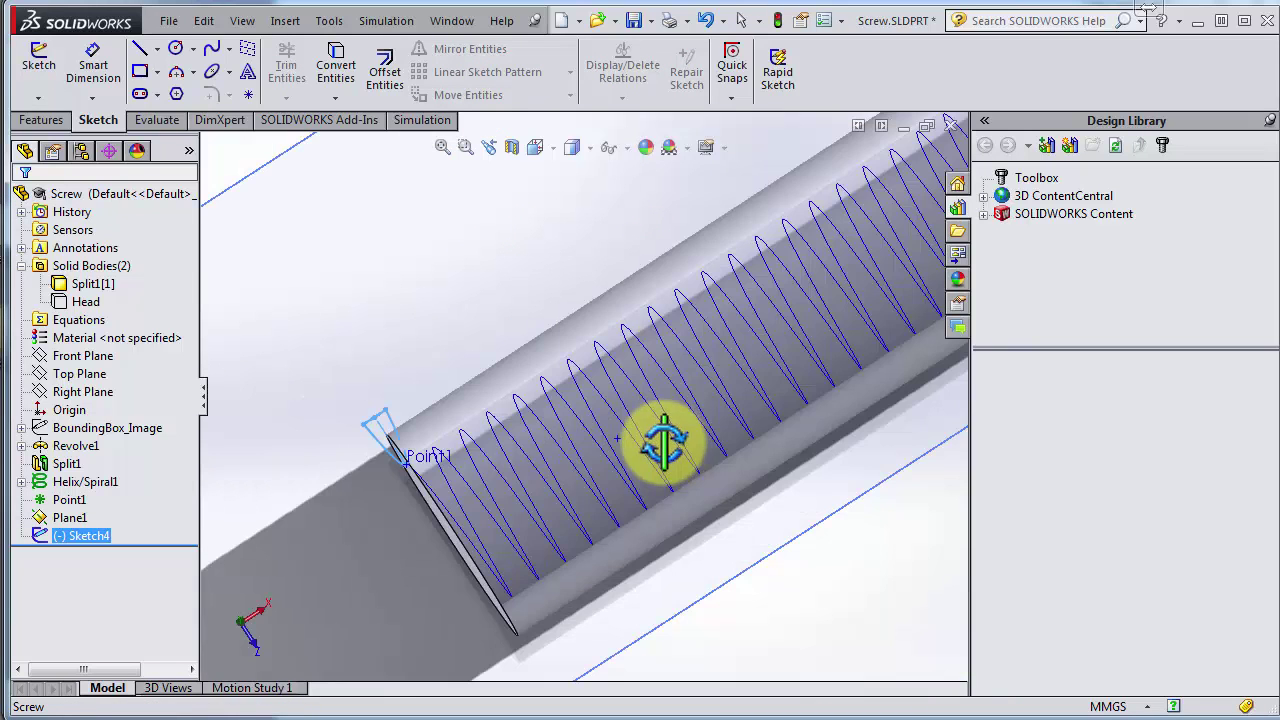
middle_click_drag(533, 492, 511, 434)
scroll(531, 386, "up", 5)
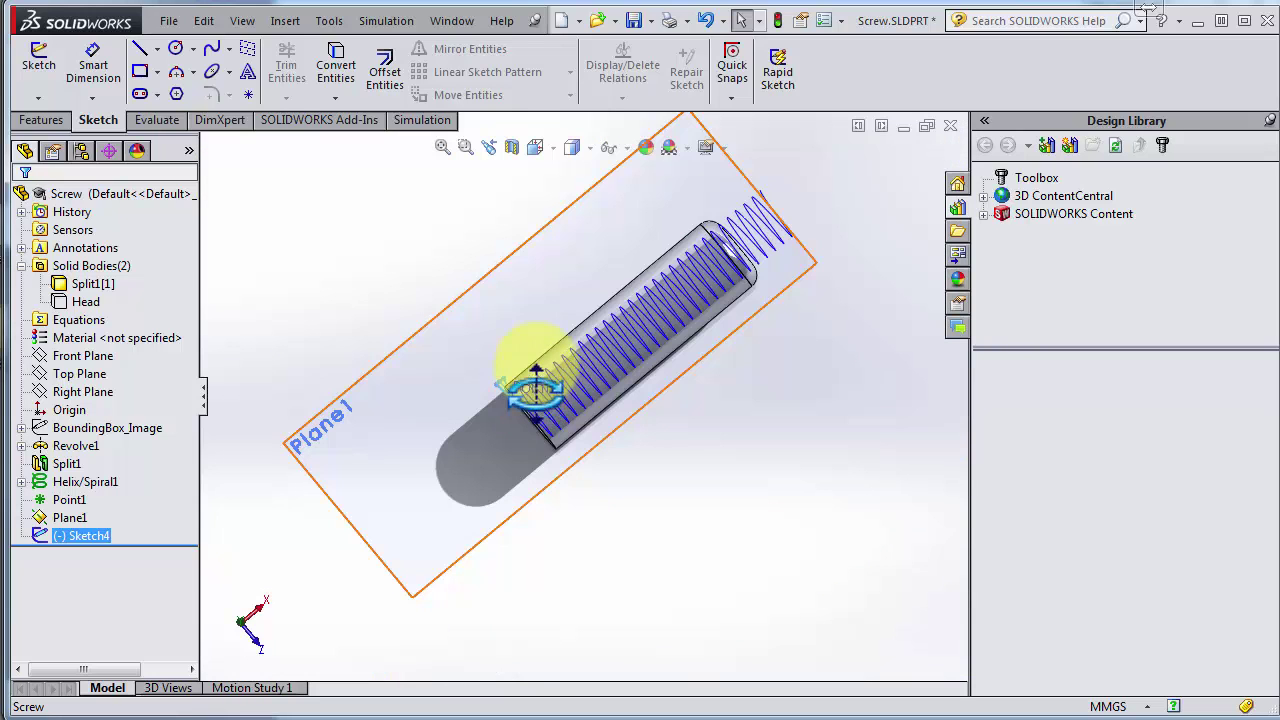
middle_click_drag(461, 265, 420, 482)
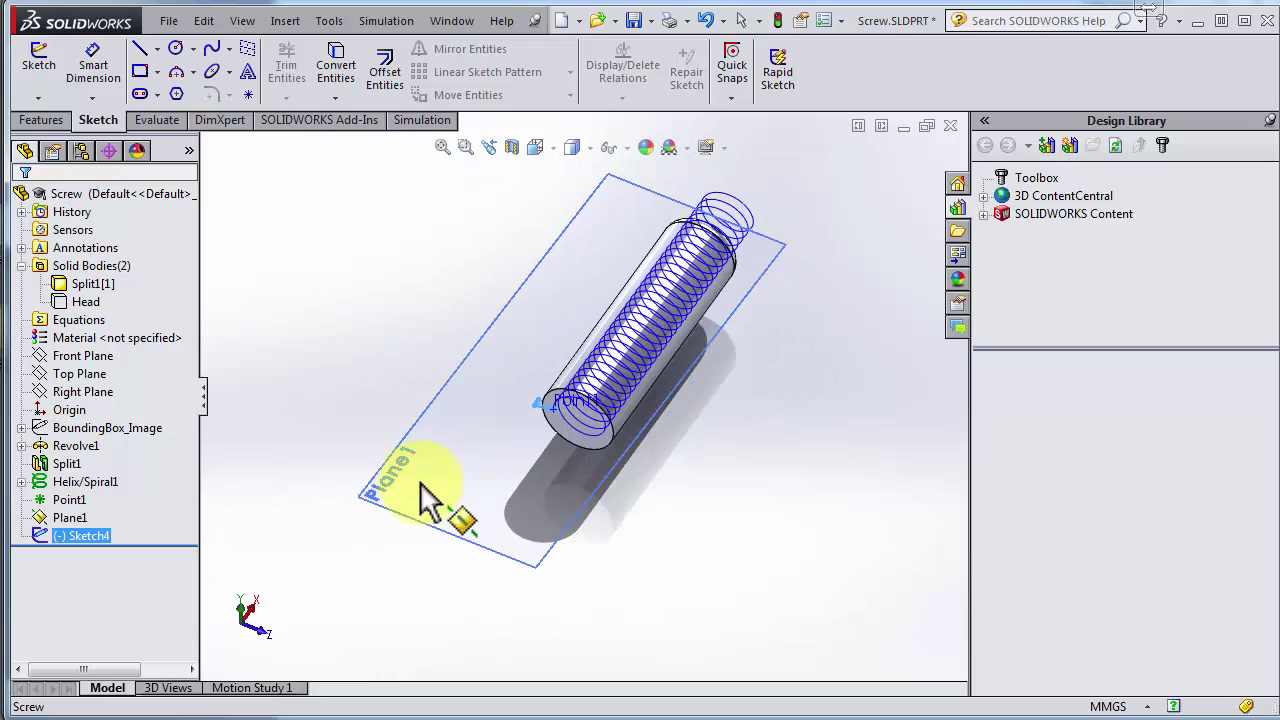
scroll(547, 415, "down", 5)
left_click(282, 250)
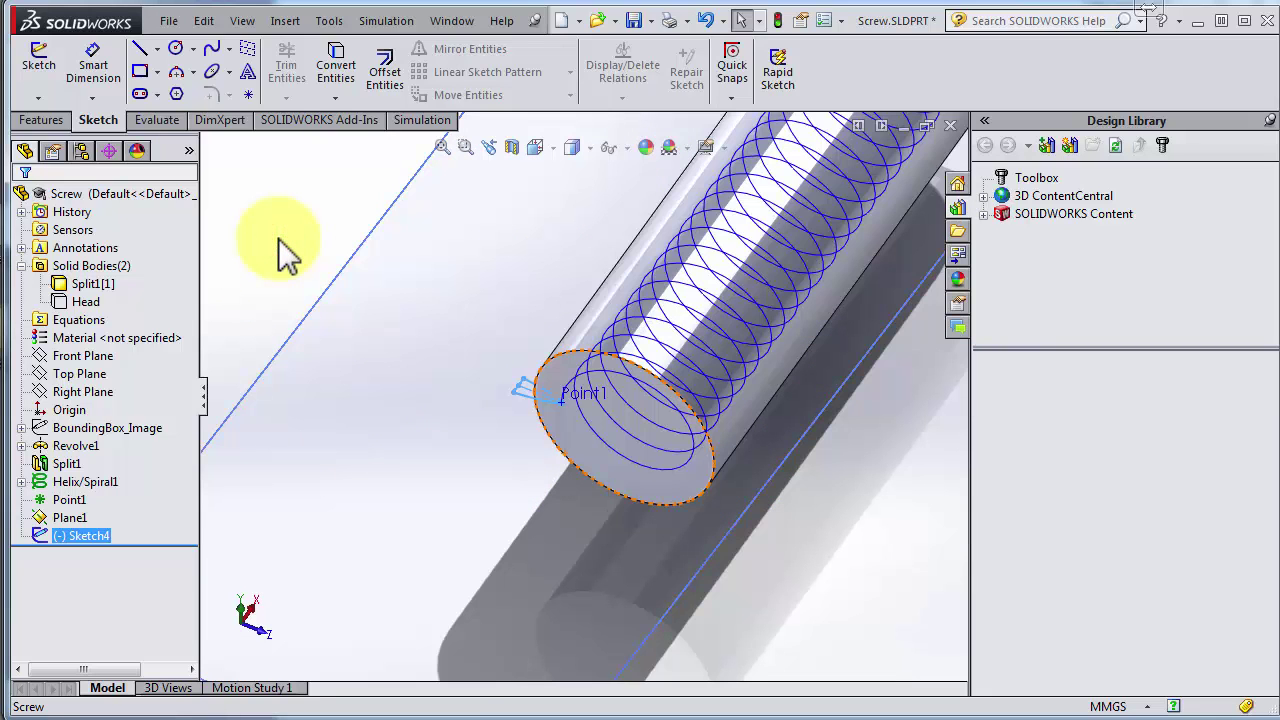
left_click(281, 250)
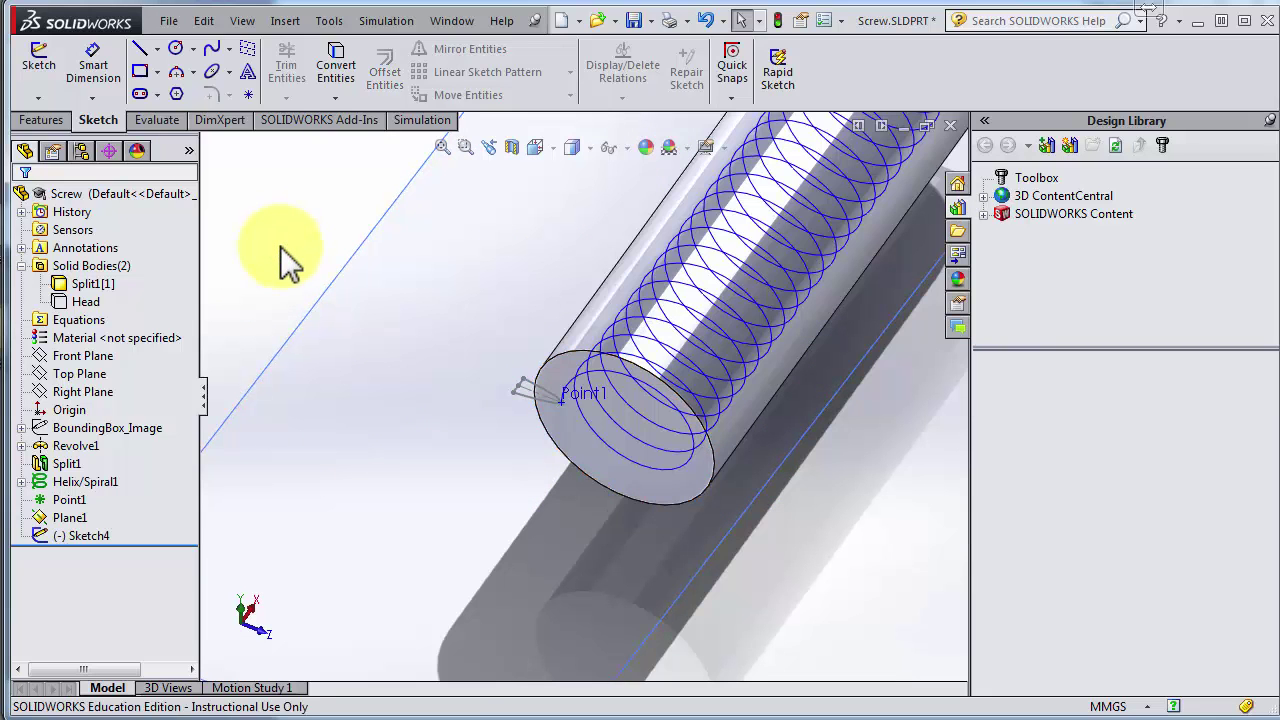
Create a Swept Cut through the shank using the closed spline sketch as profile and Helix/Spiral1 as path.
left_click(33, 122)
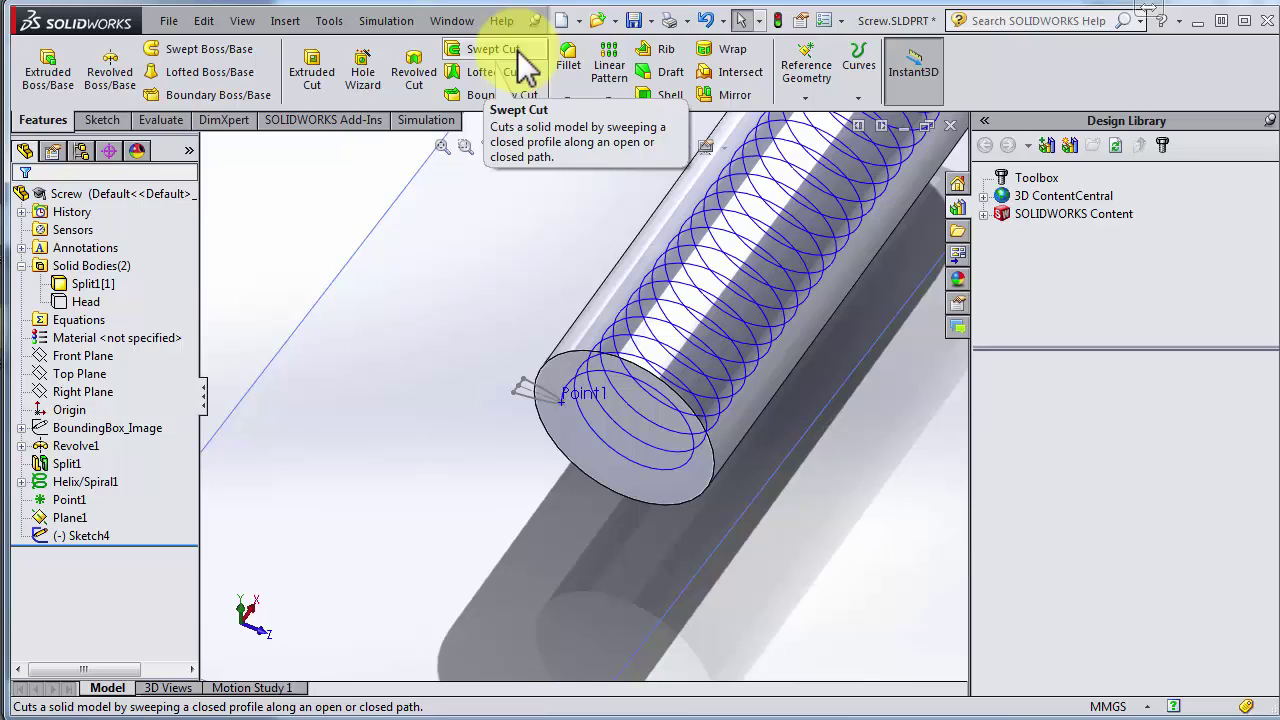
left_click(518, 56)
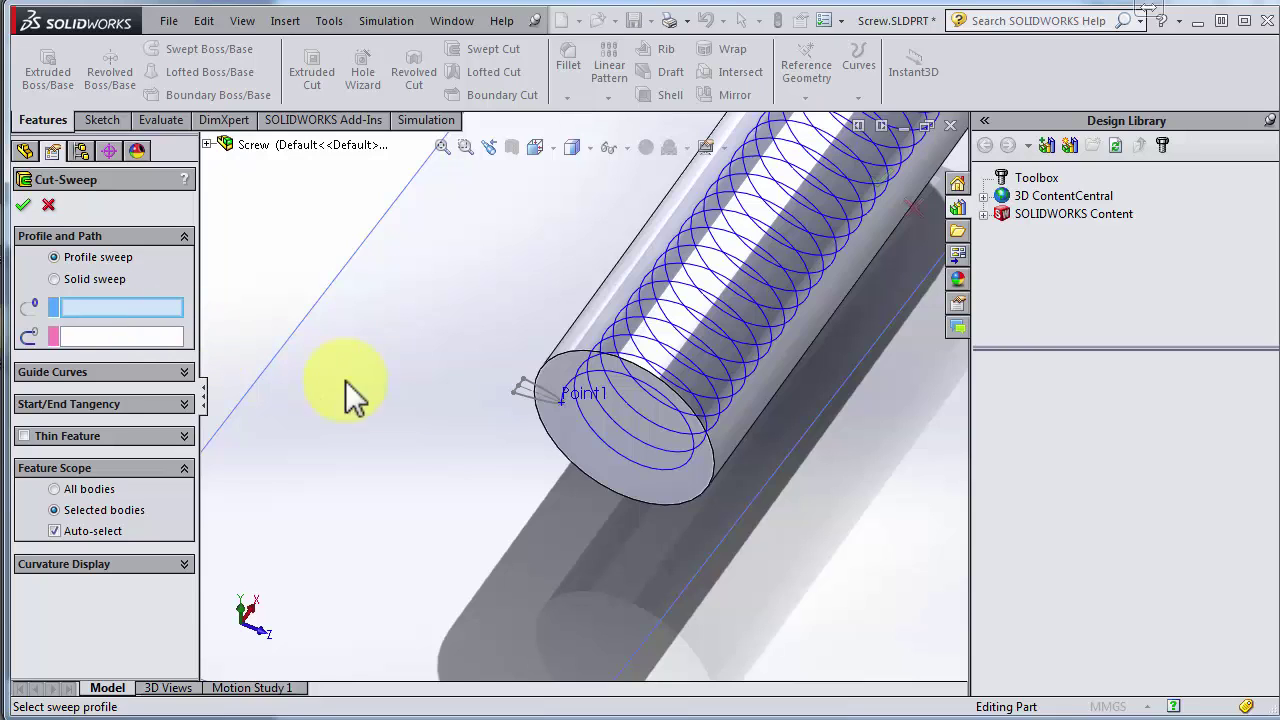
left_click(523, 396)
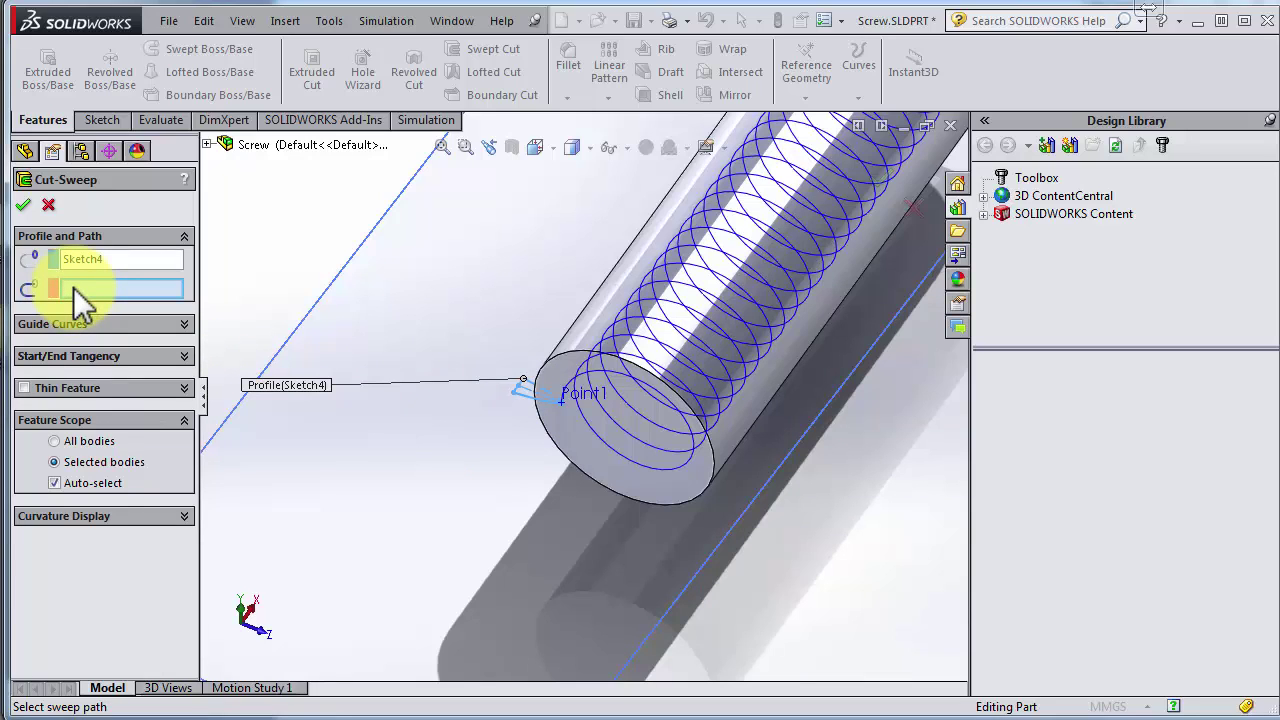
left_click(605, 443)
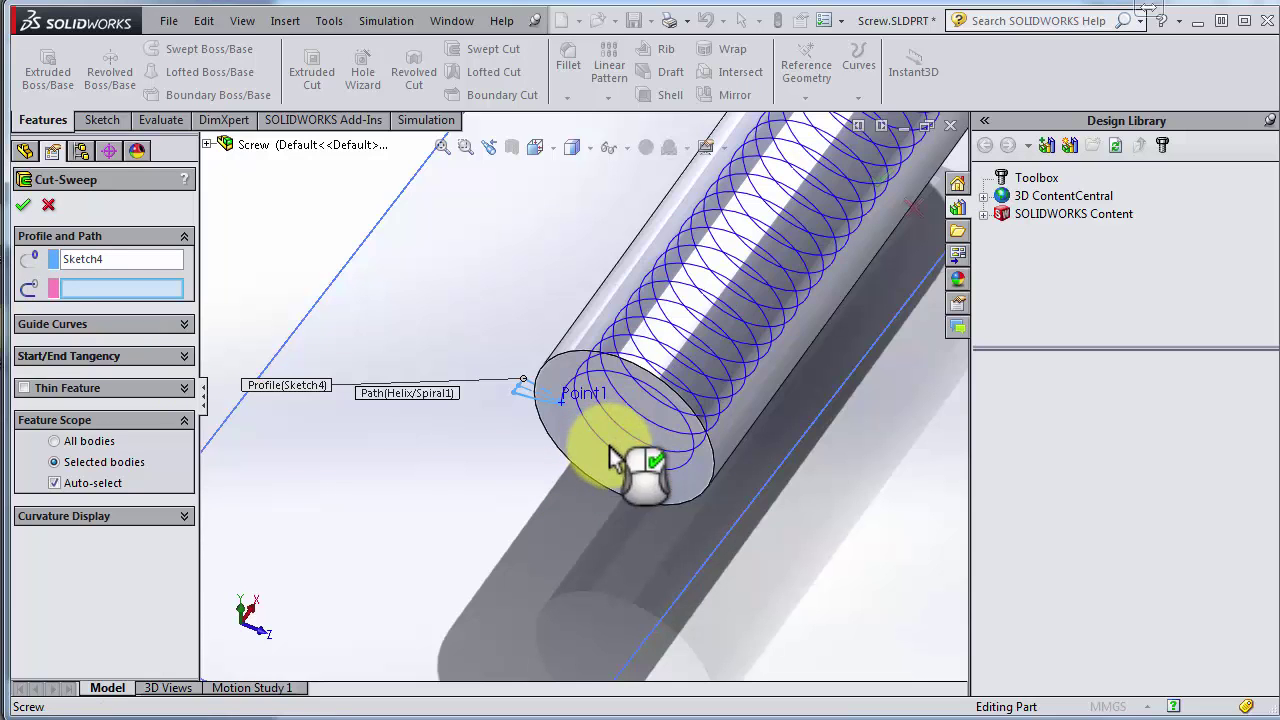
scroll(544, 458, "down", 2)
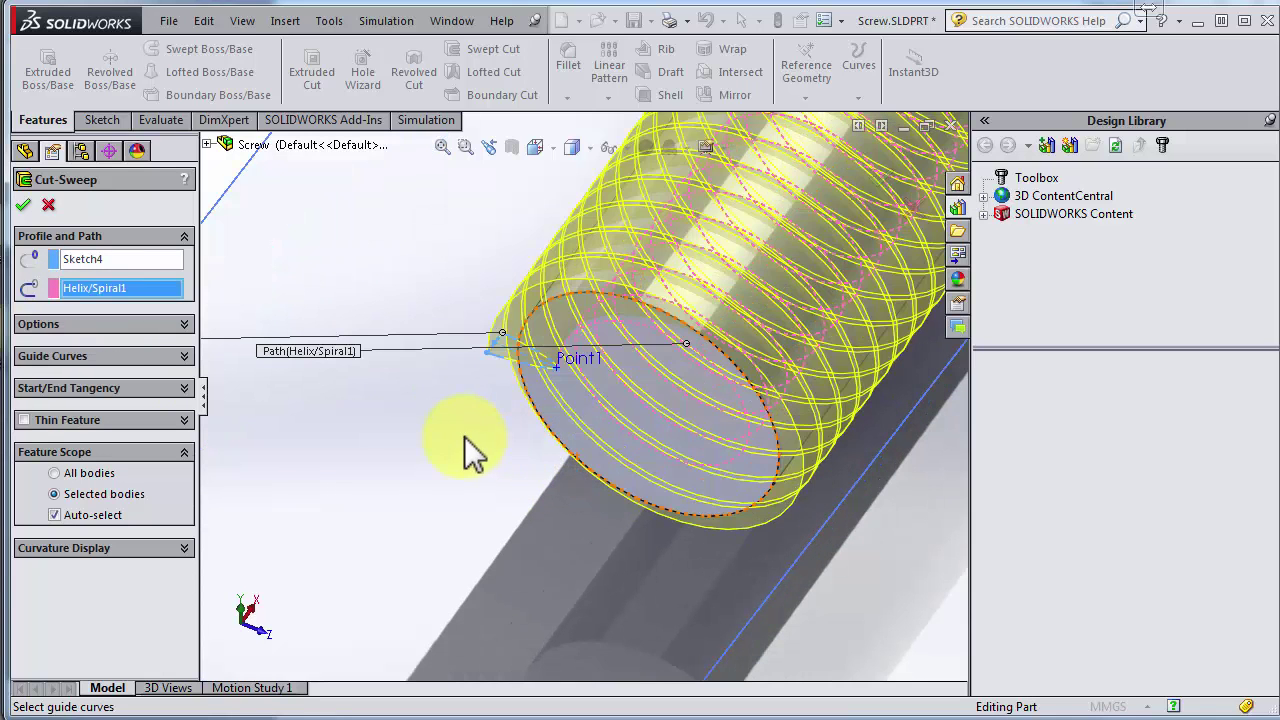
scroll(550, 296, "up", 6)
middle_click_drag(464, 392, 449, 371)
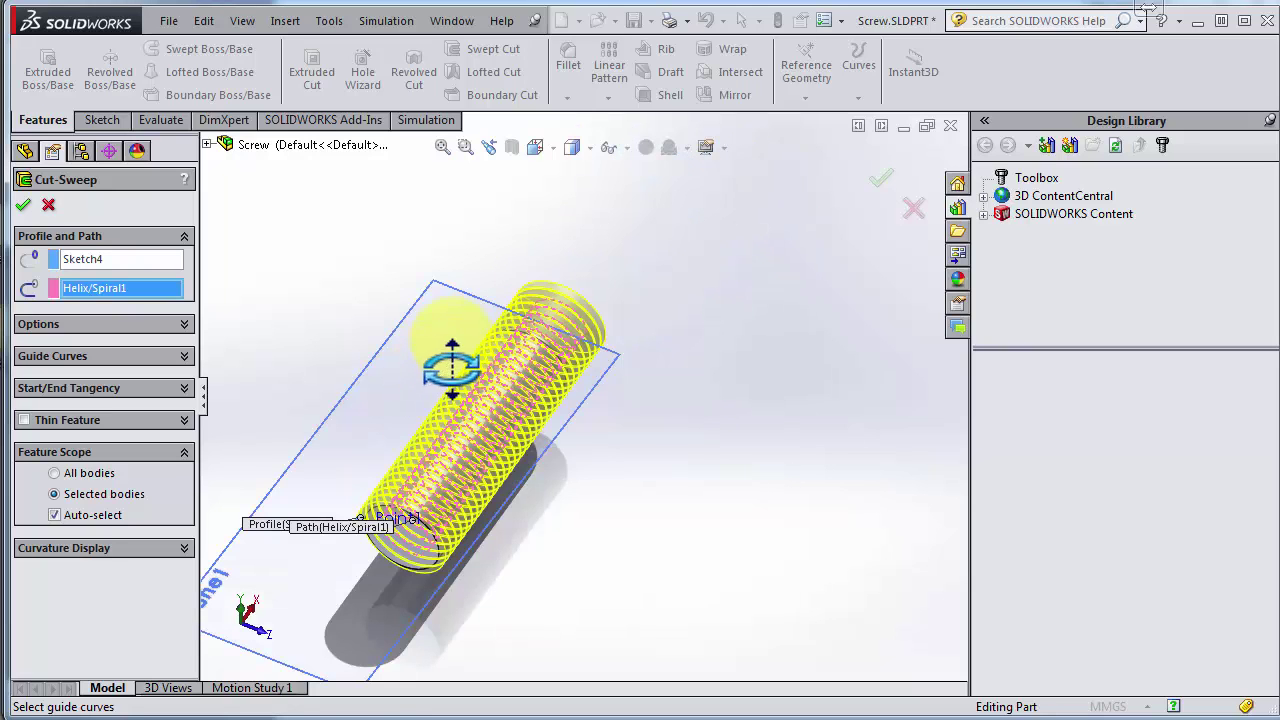
middle_click_drag(534, 463, 449, 414)
middle_click_drag(461, 370, 749, 297)
scroll(540, 490, "down", 5)
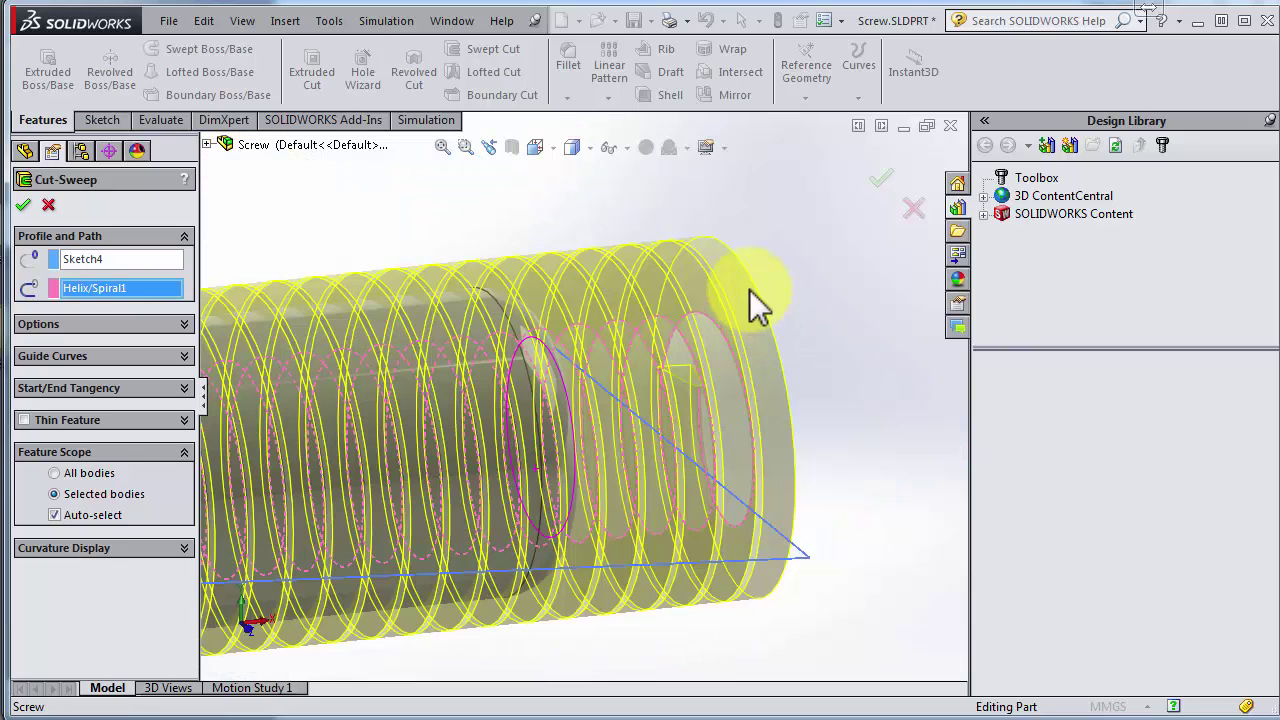
key("ctrl+1")
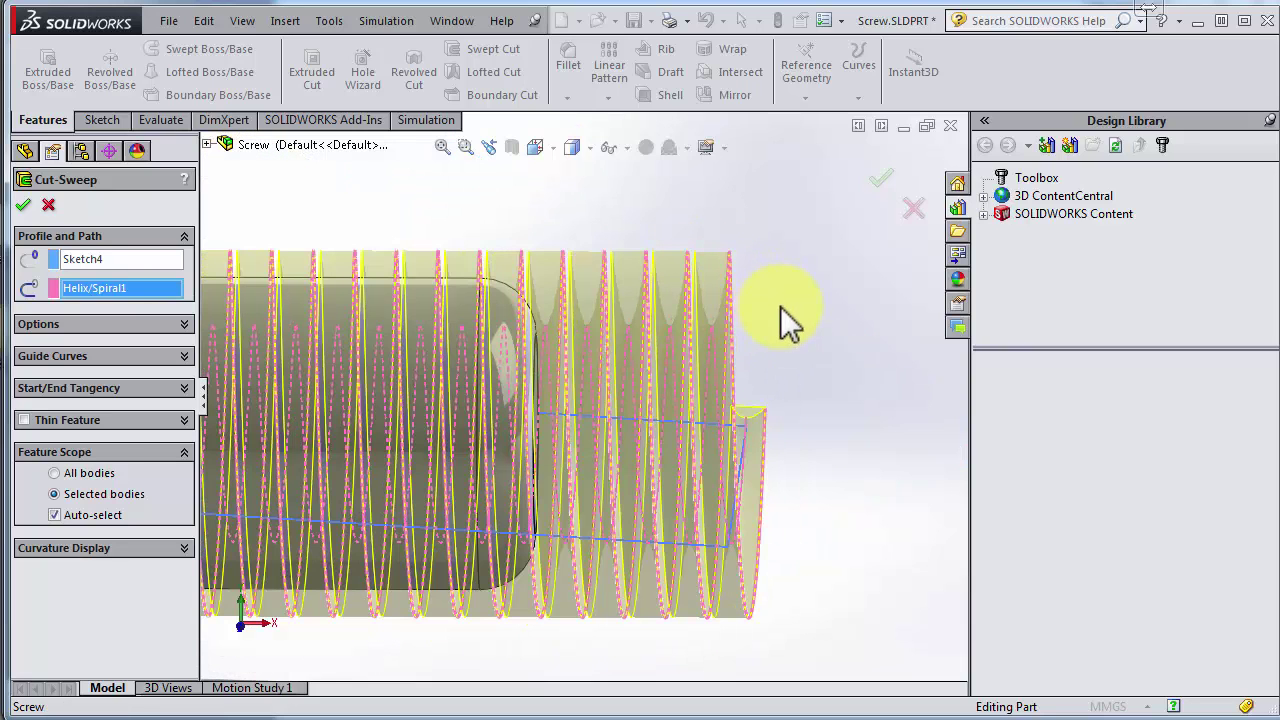
left_click(878, 179)
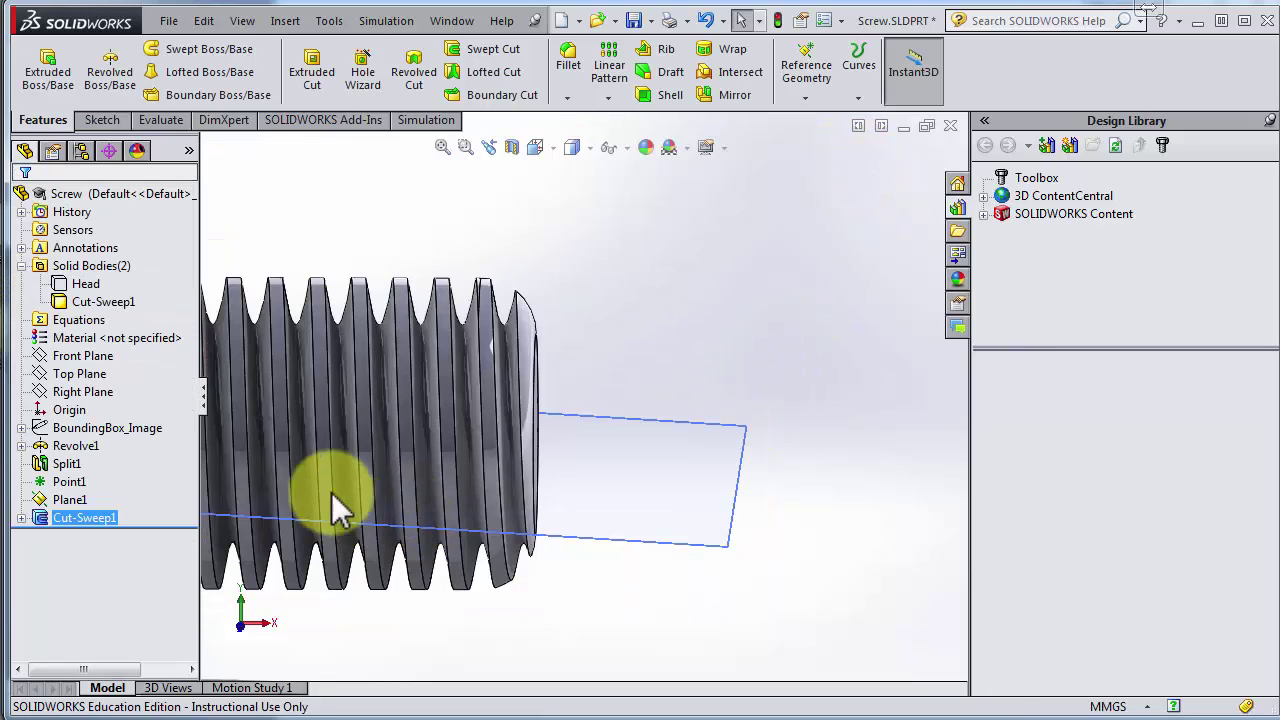
Inspect the cut thread along the shank and compare its start with the highlighted profile sketch of the swept cut.
scroll(580, 398, "up", 8)
scroll(540, 291, "down", 6)
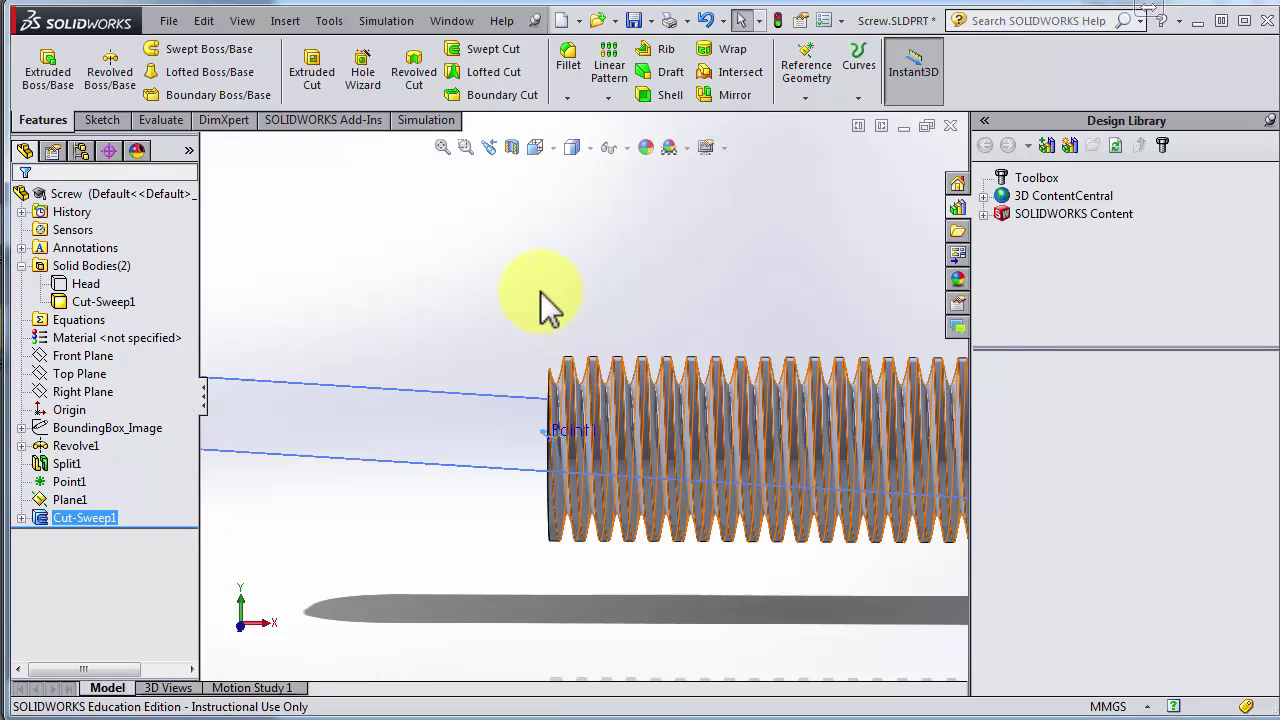
scroll(500, 315, "down", 2)
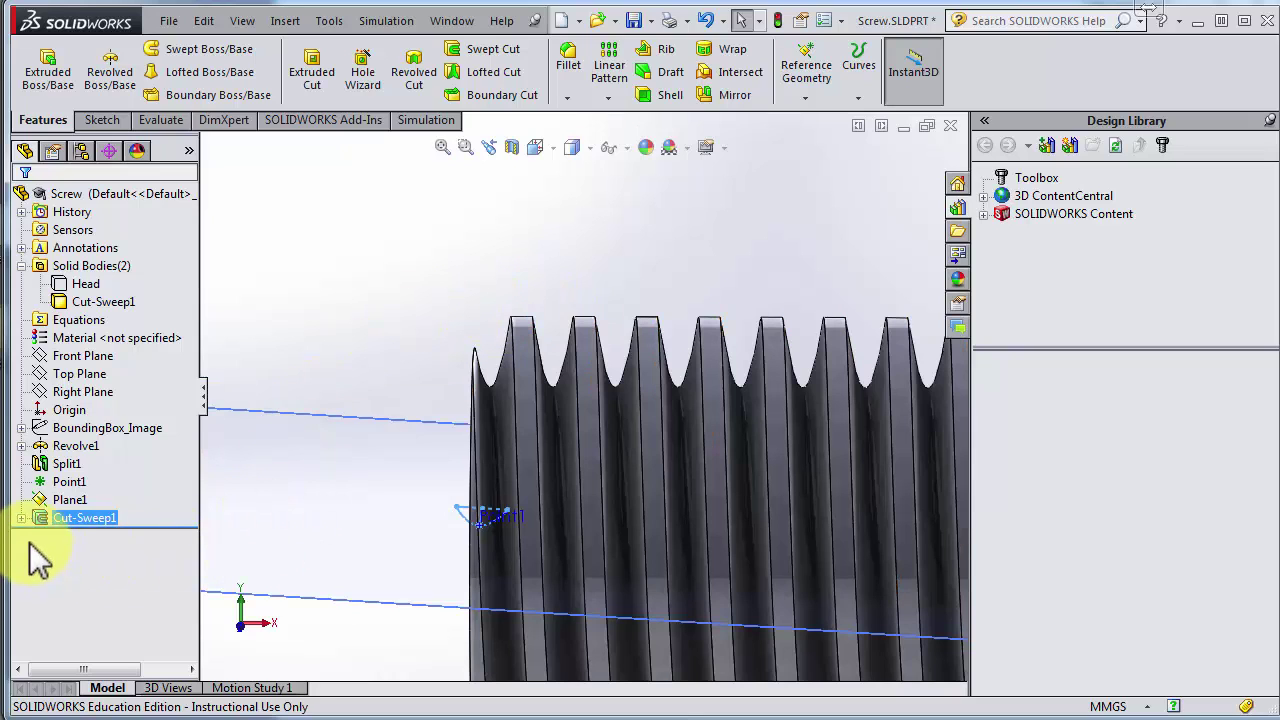
left_click(21, 518)
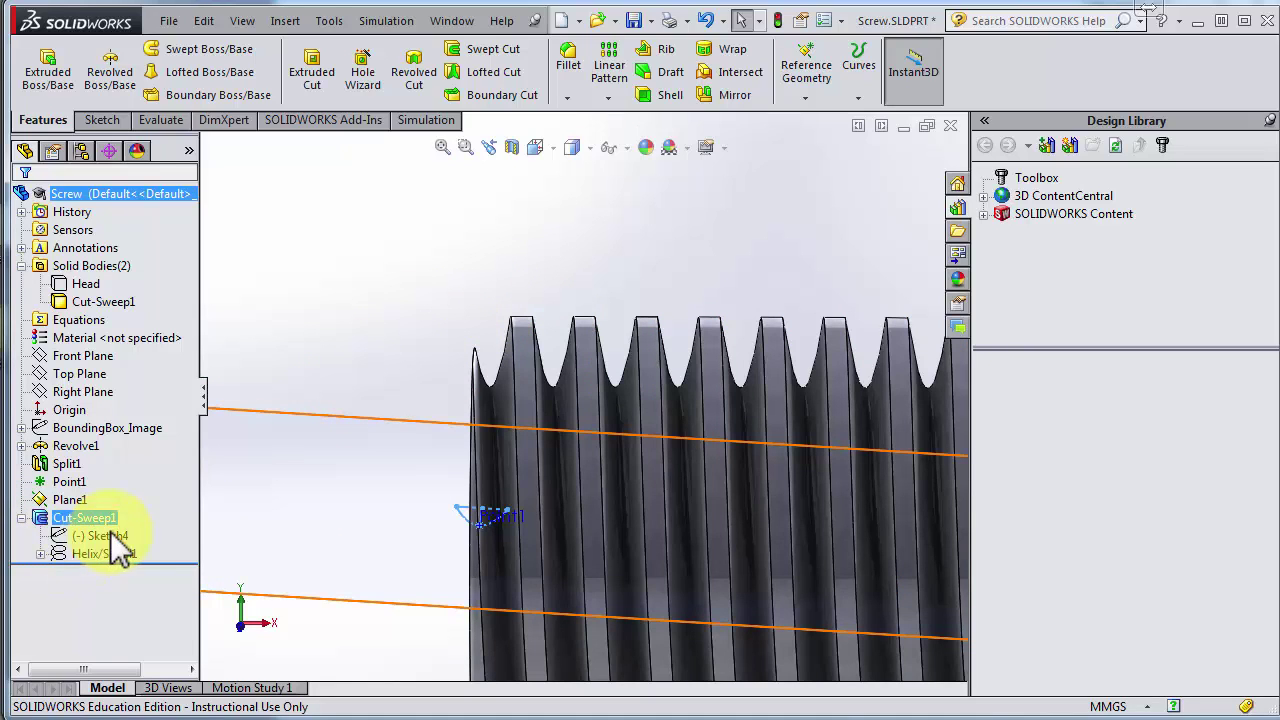
left_click(108, 535)
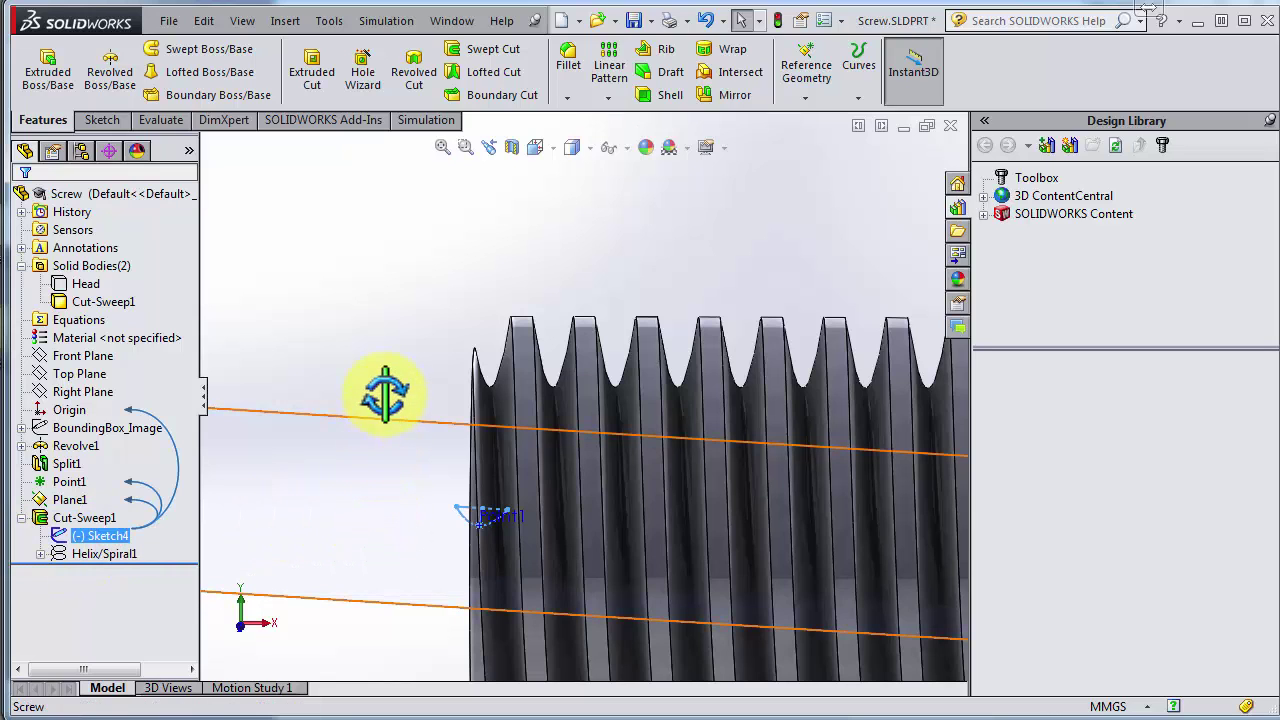
middle_click_drag(385, 393, 393, 303)
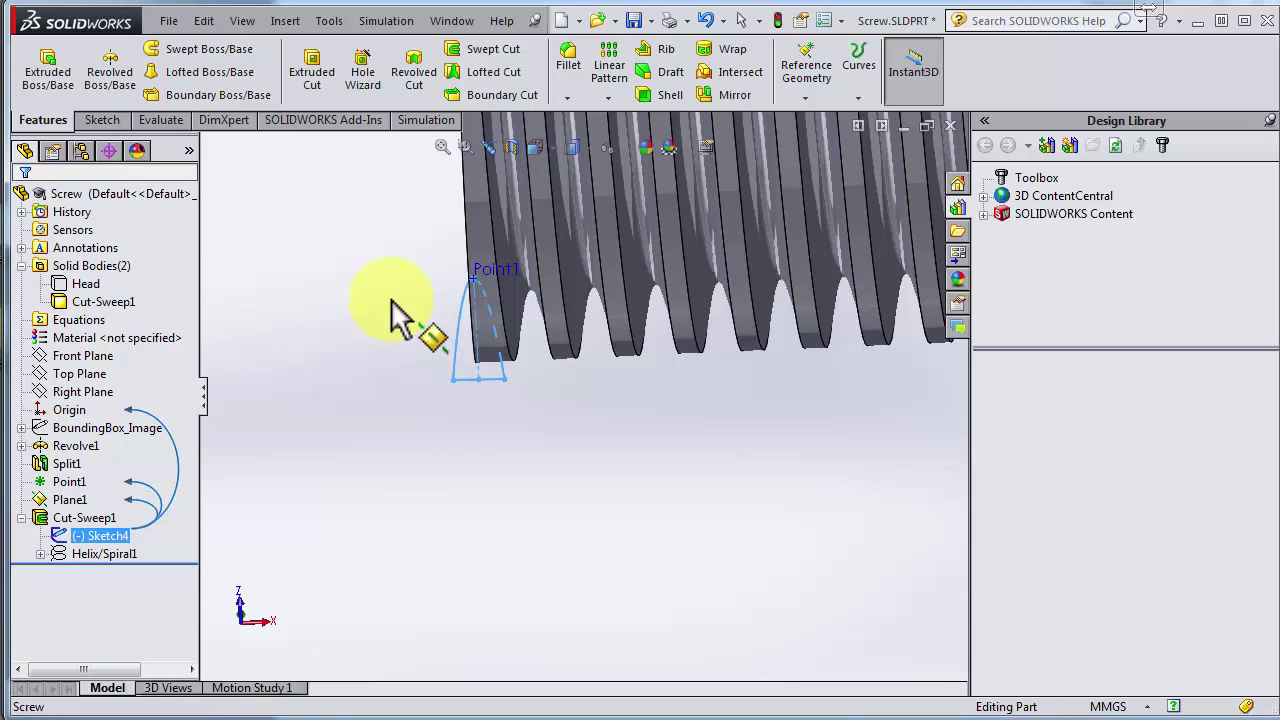
key("Up")
key("Up")
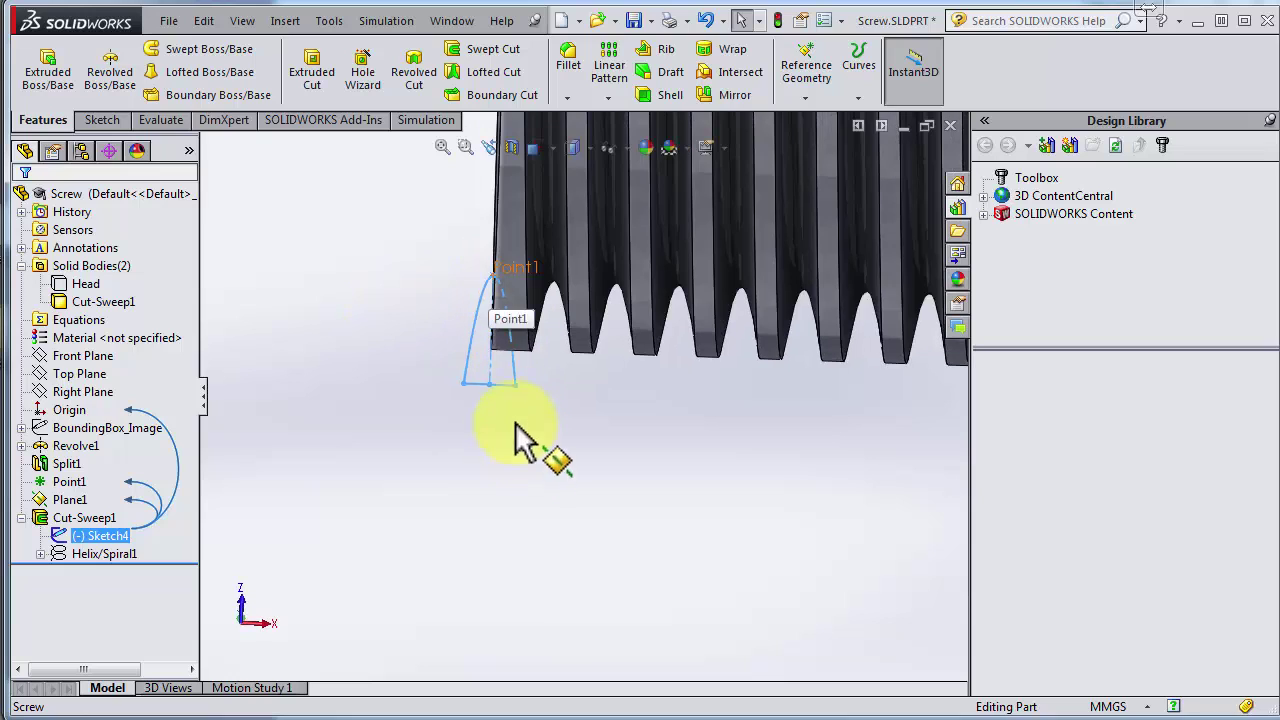
middle_click_drag(515, 425, 569, 398)
scroll(569, 398, "down", 4)
key("alt+Left")
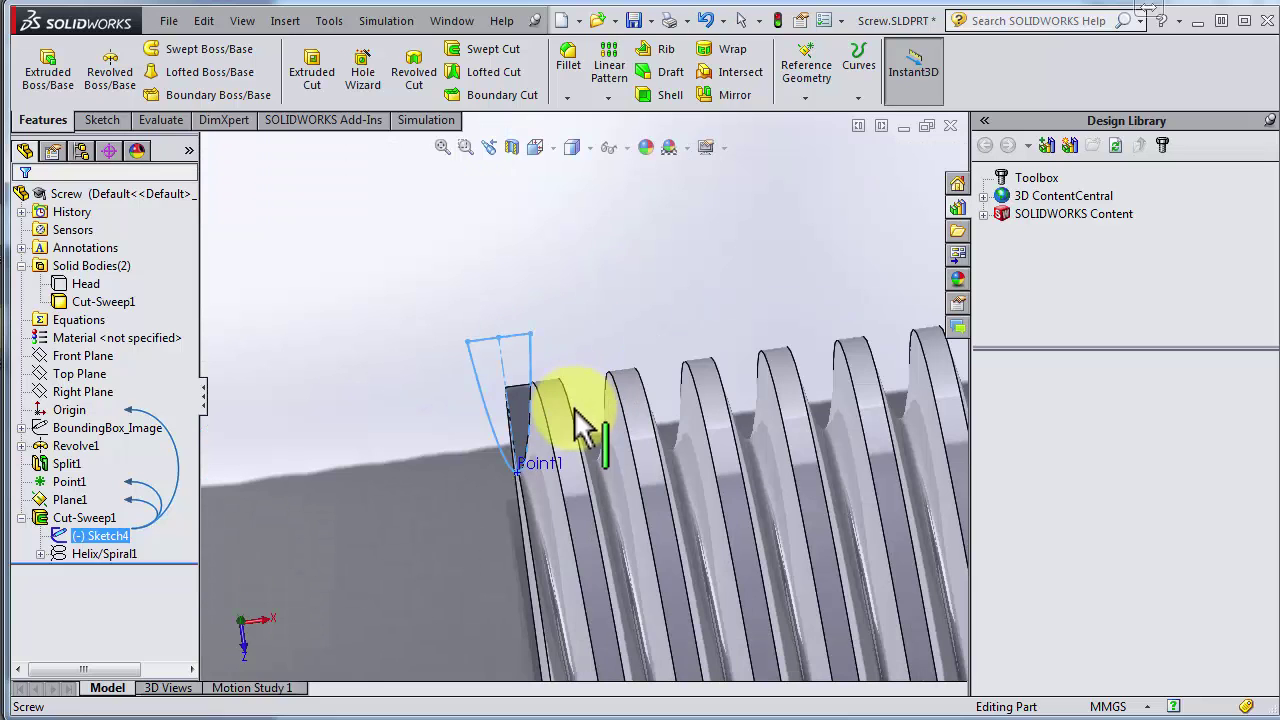
scroll(543, 320, "up", 3)
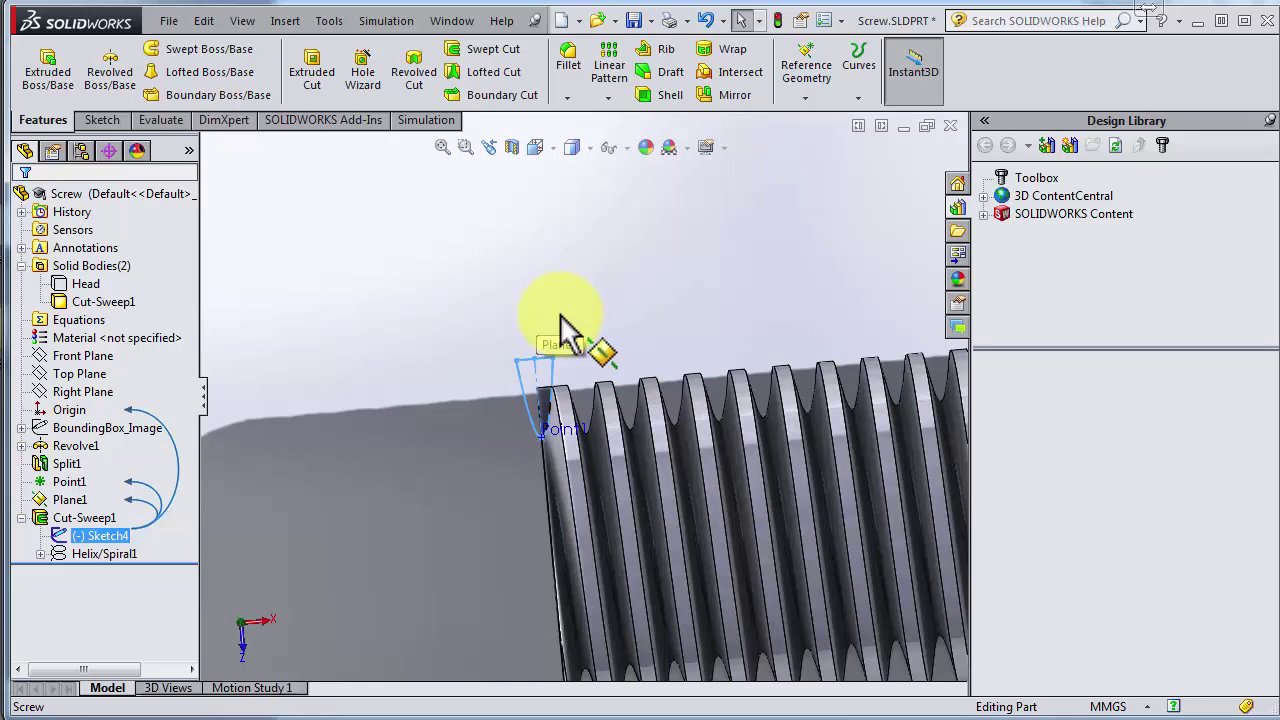
left_click(694, 365)
scroll(640, 364, "up", 6)
middle_click_drag(636, 364, 657, 303)
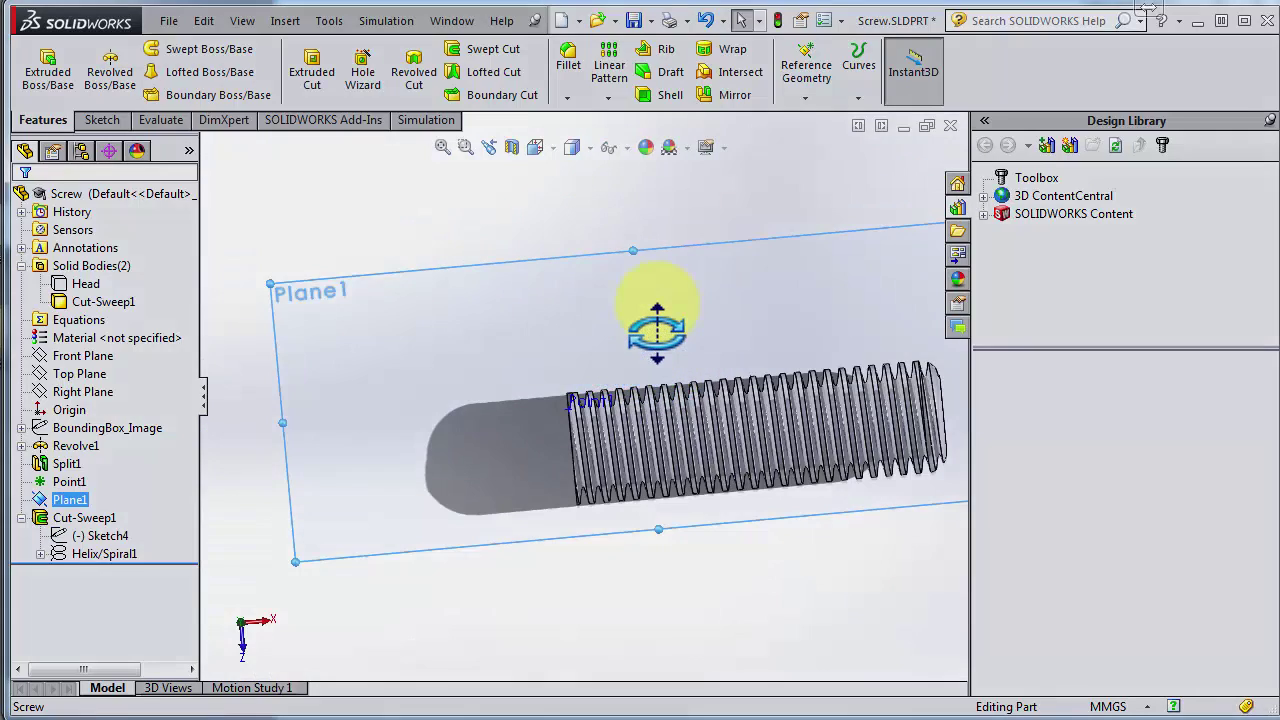